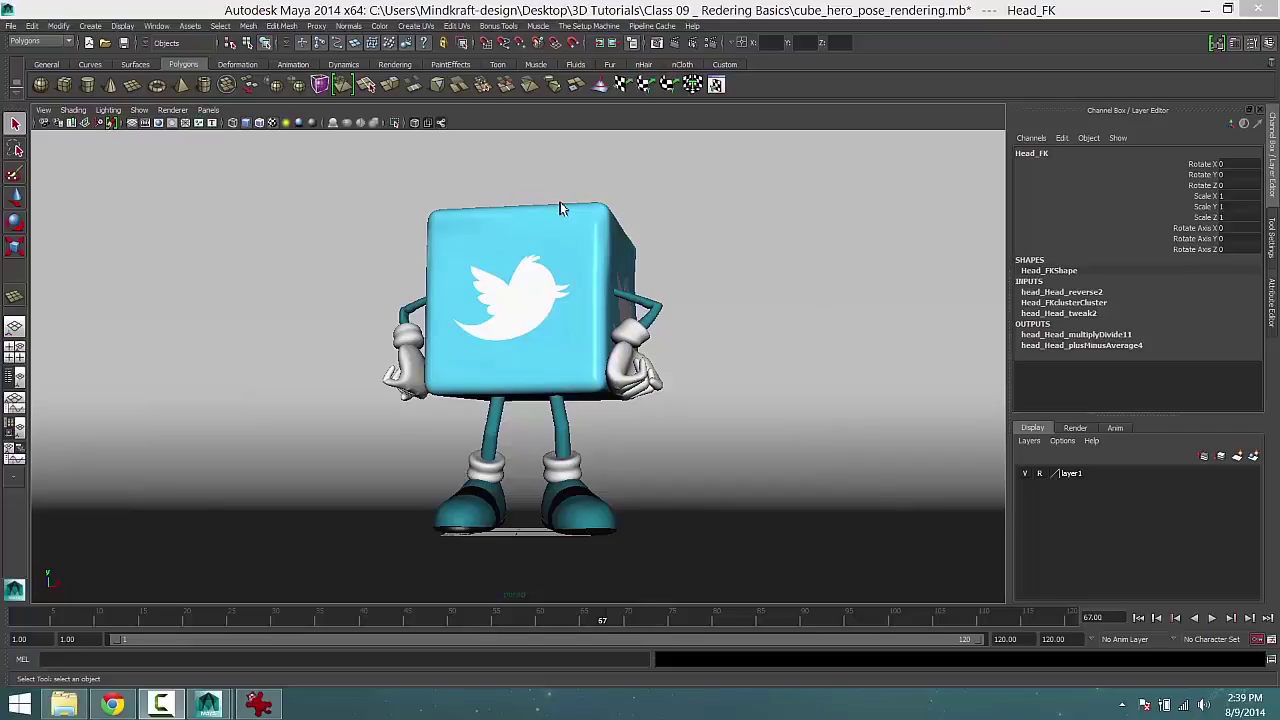
# Switch to the four-view layout and frame the whole character in the top view.
pyautogui.click(15, 361)
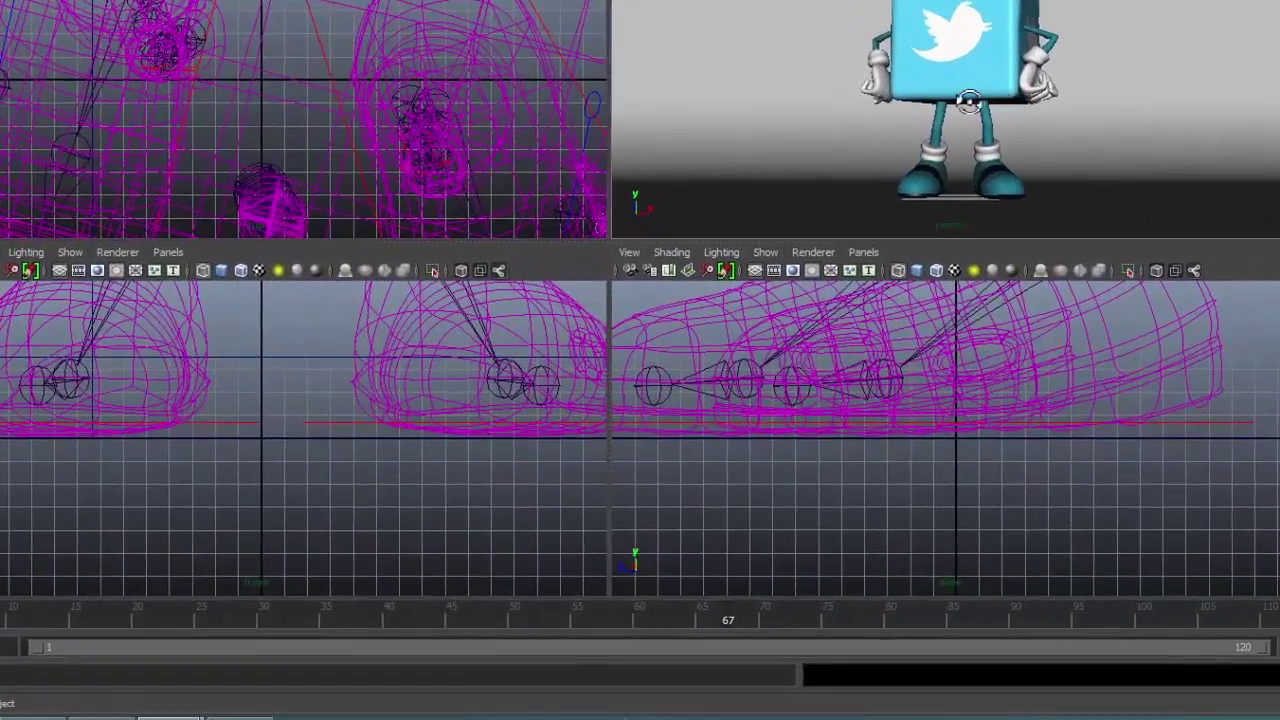
pyautogui.keyDown('alt'); pyautogui.moveTo(849, 193); pyautogui.dragTo(758, 218); pyautogui.keyUp('alt')
pyautogui.keyDown('alt'); pyautogui.moveTo(857, 130); pyautogui.dragTo(948, 106); pyautogui.keyUp('alt')
pyautogui.scroll(-5, 438, 82)
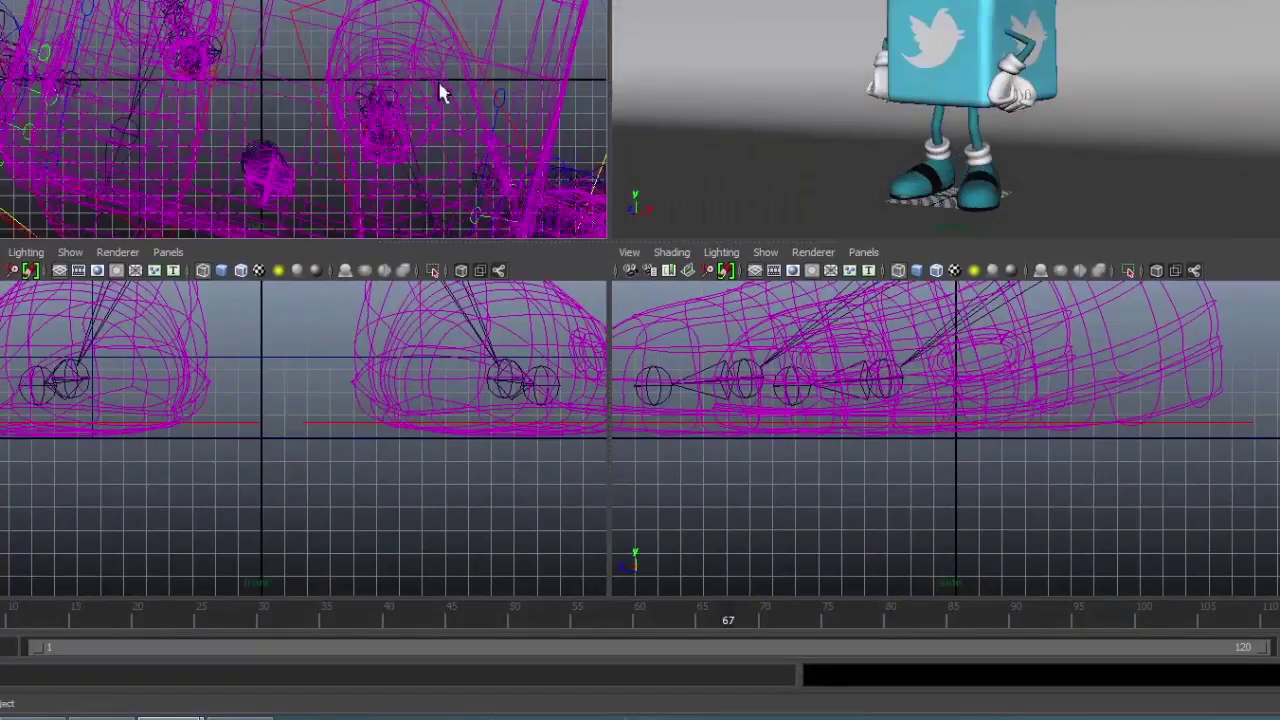
pyautogui.scroll(-3, 293, 77)
pyautogui.scroll(-2, 262, 88)
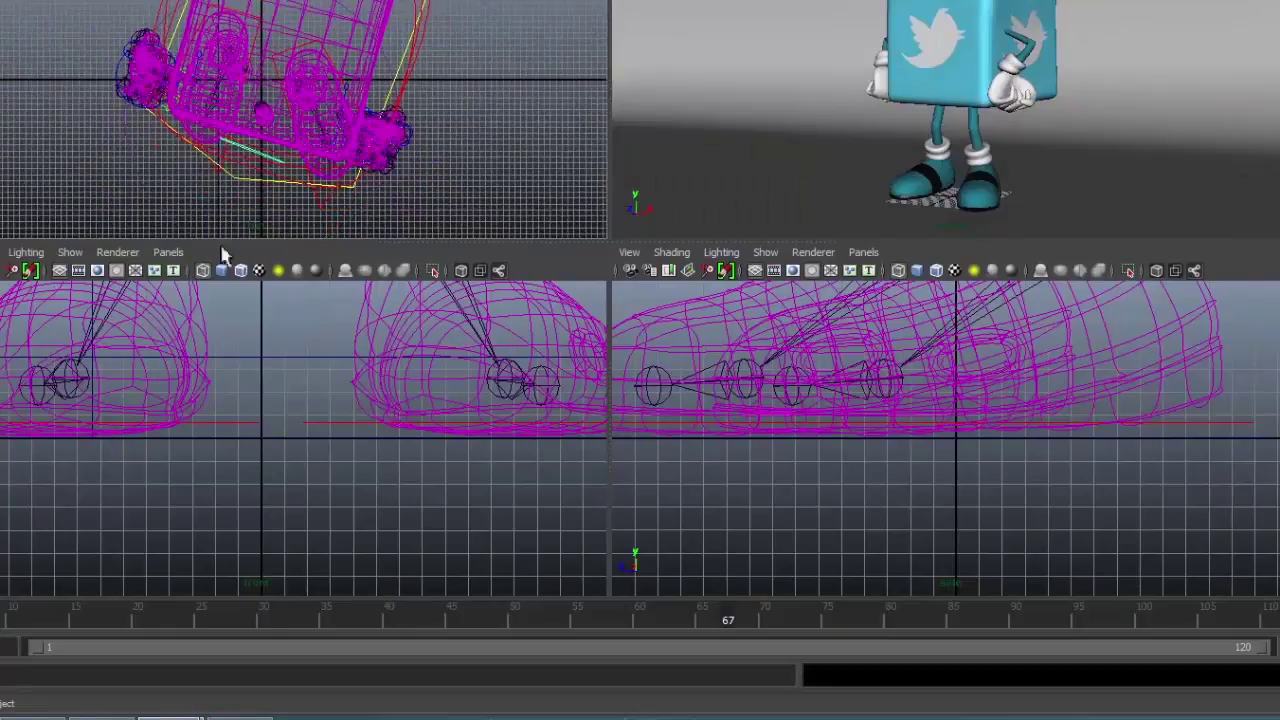
# Frame the whole character in the front and side views, and recentre it in the top view.
pyautogui.scroll(-1, 270, 440)
pyautogui.scroll(-4, 420, 432)
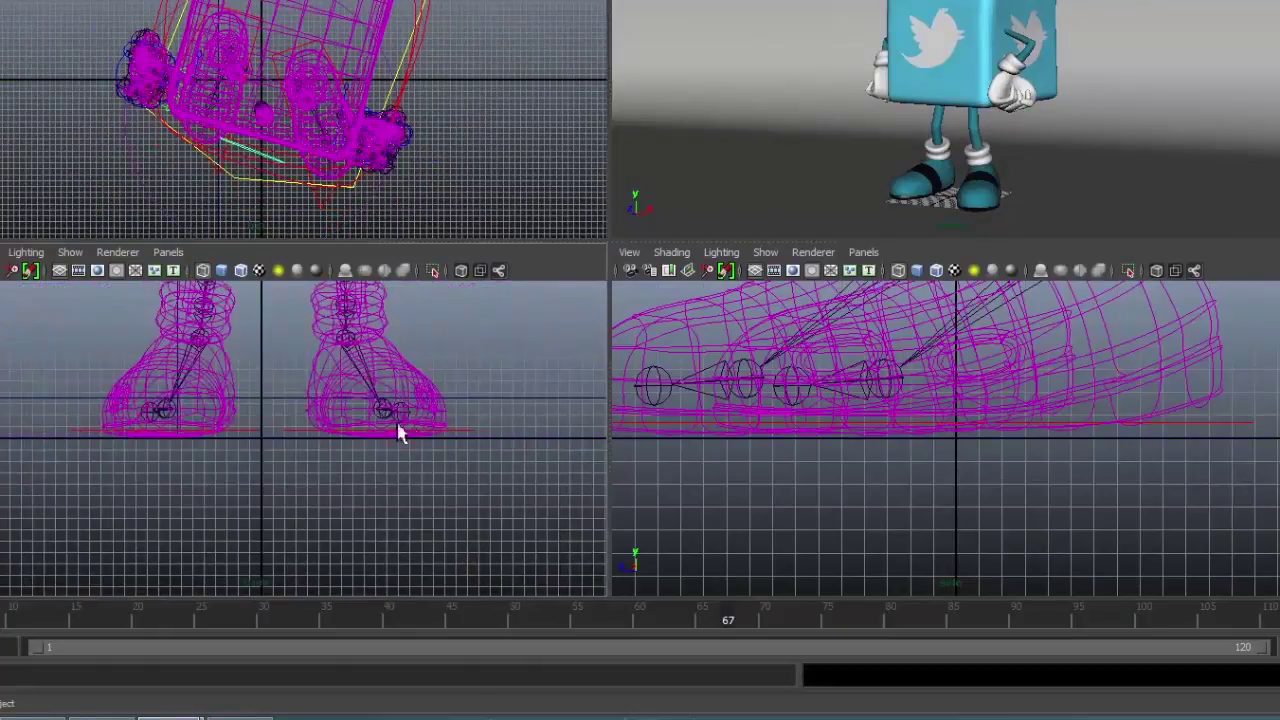
pyautogui.scroll(-8, 329, 414)
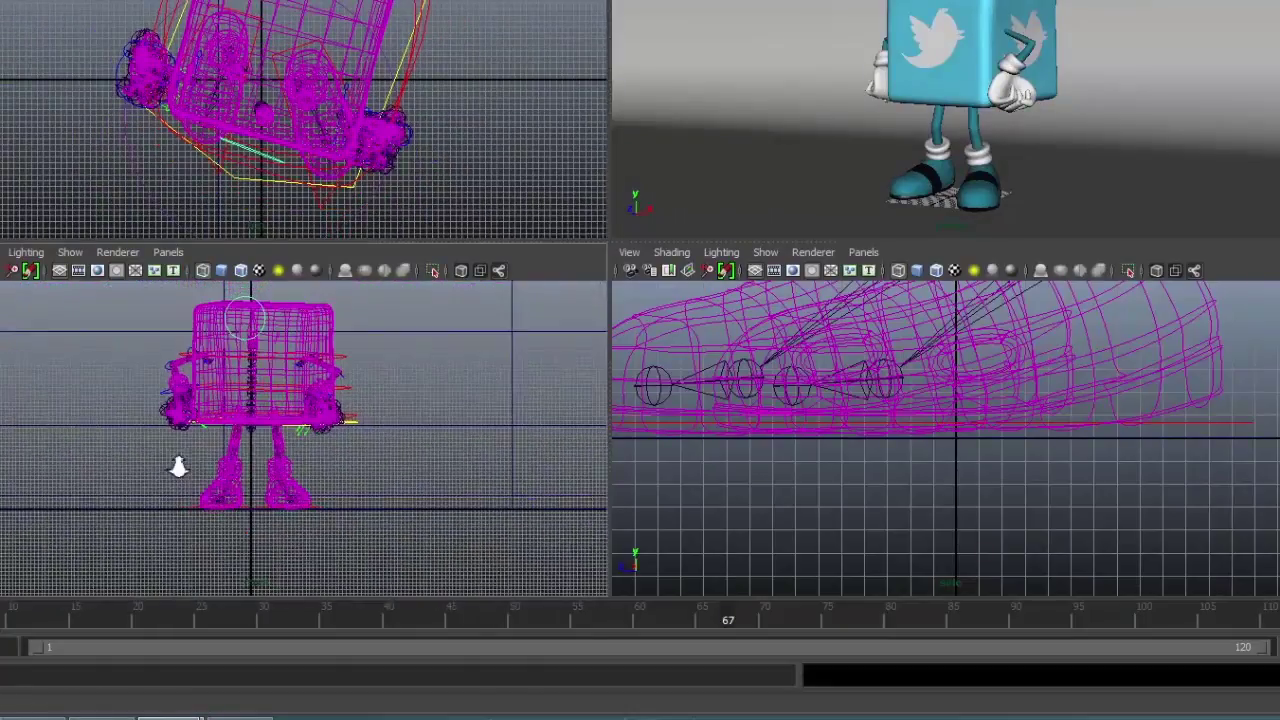
pyautogui.scroll(-5, 1080, 486)
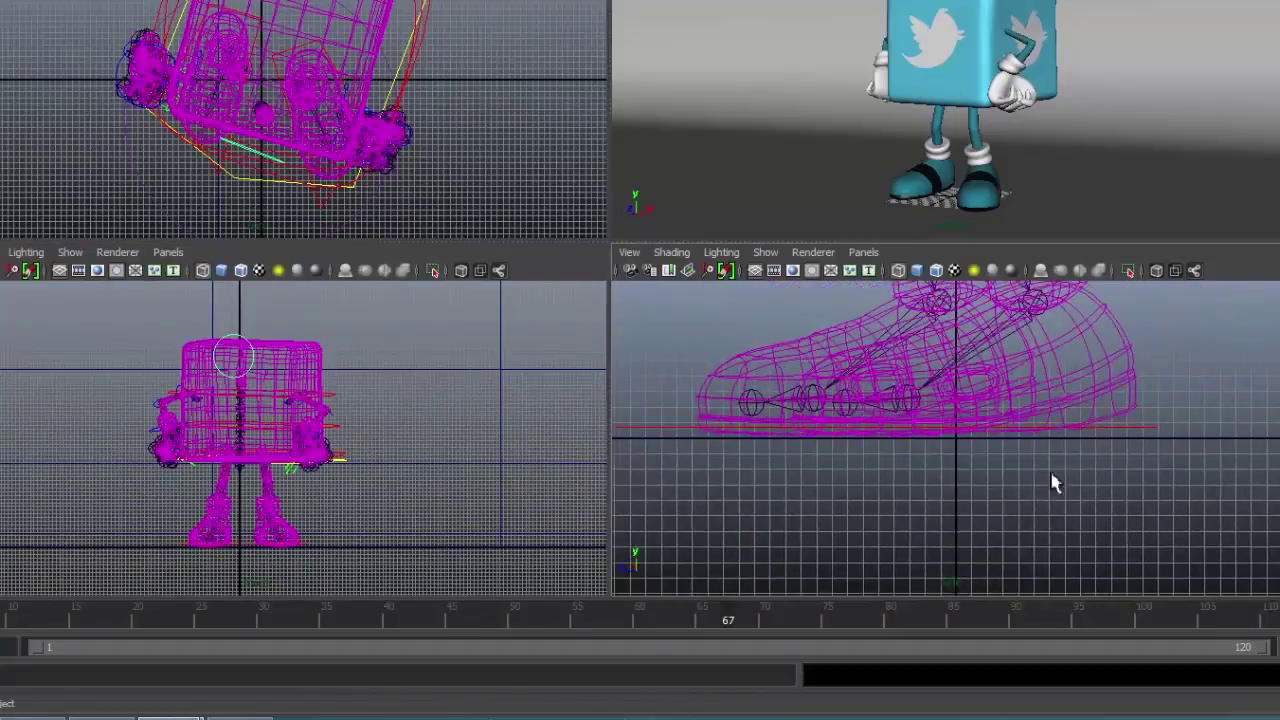
pyautogui.scroll(-6, 914, 466)
pyautogui.keyDown('alt'); pyautogui.moveTo(986, 486); pyautogui.dragTo(1100, 570, button='middle'); pyautogui.keyUp('alt')
pyautogui.moveTo(368, 71)
pyautogui.keyDown('alt'); pyautogui.mouseDown(button='middle')
pyautogui.moveTo(341, 91)
pyautogui.moveTo(364, 56)
pyautogui.mouseUp(button='middle'); pyautogui.keyUp('alt')
pyautogui.scroll(1, 386, 60)
pyautogui.scroll(-2, 386, 60)
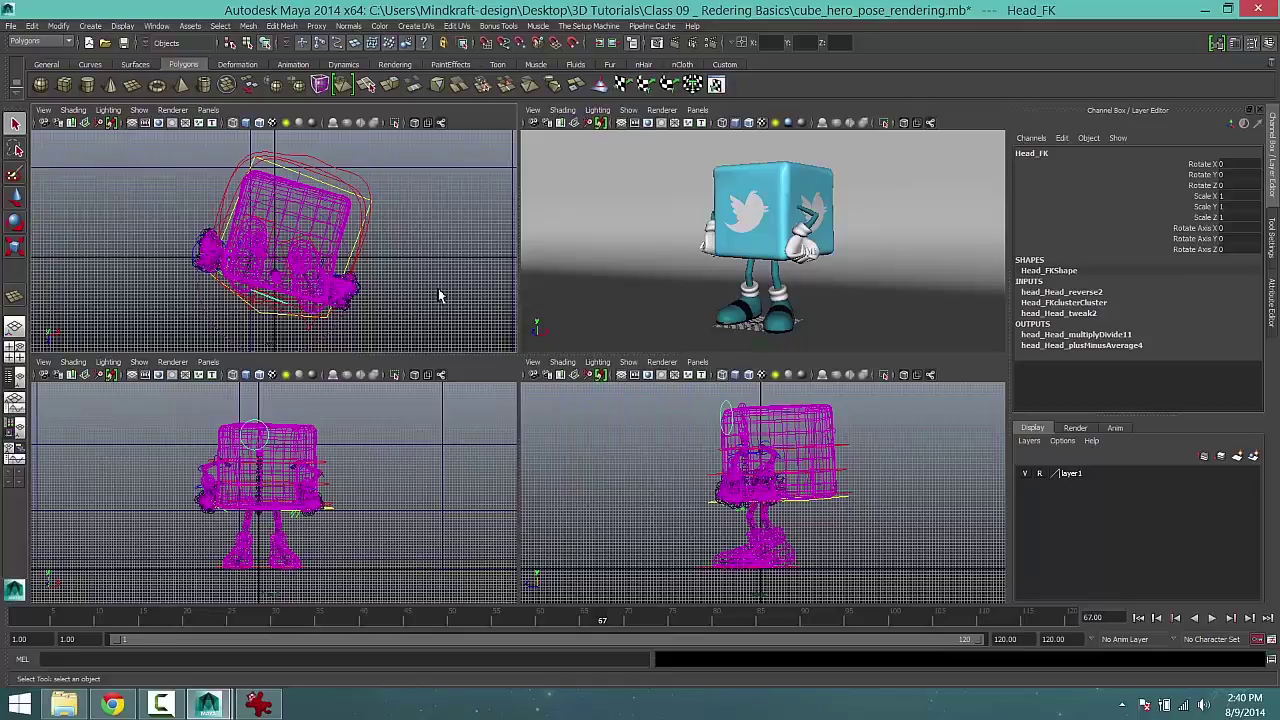
# Open the creation options for a basic camera, without aim or up controls.
pyautogui.keyDown('alt'); pyautogui.moveTo(614, 274); pyautogui.dragTo(724, 289); pyautogui.keyUp('alt')
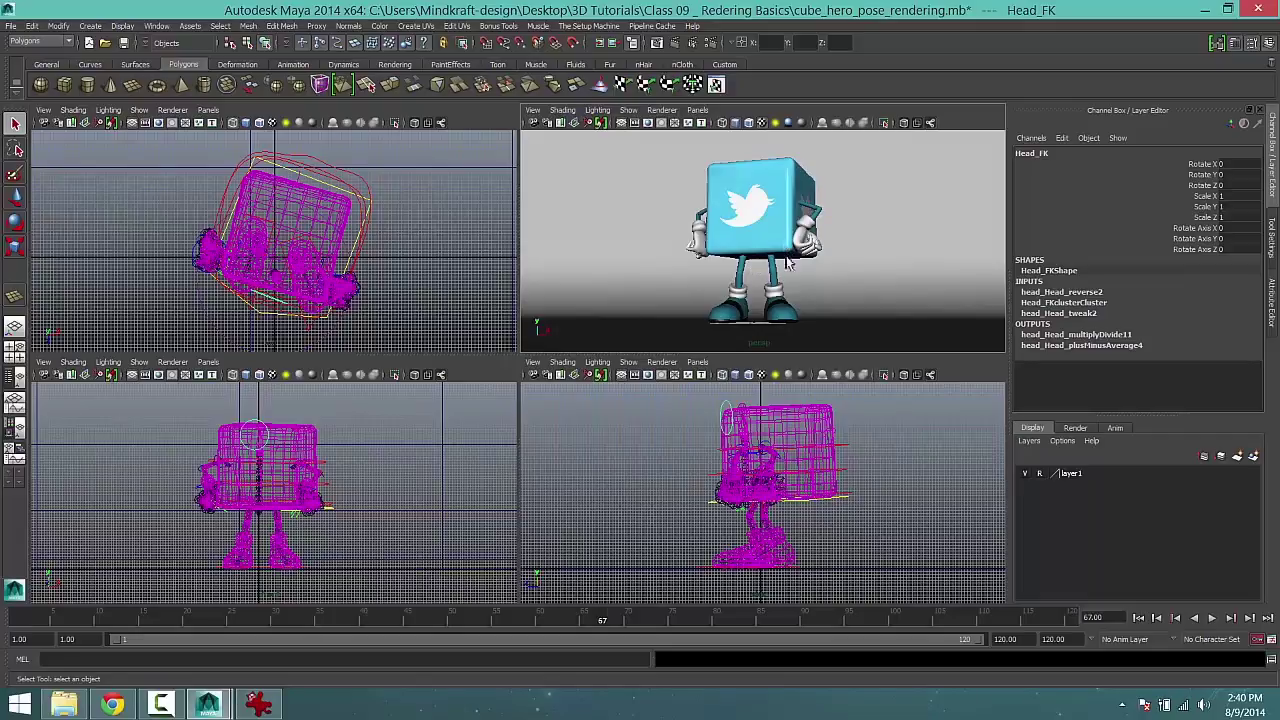
pyautogui.keyDown('alt'); pyautogui.moveTo(756, 276); pyautogui.dragTo(640, 281); pyautogui.keyUp('alt')
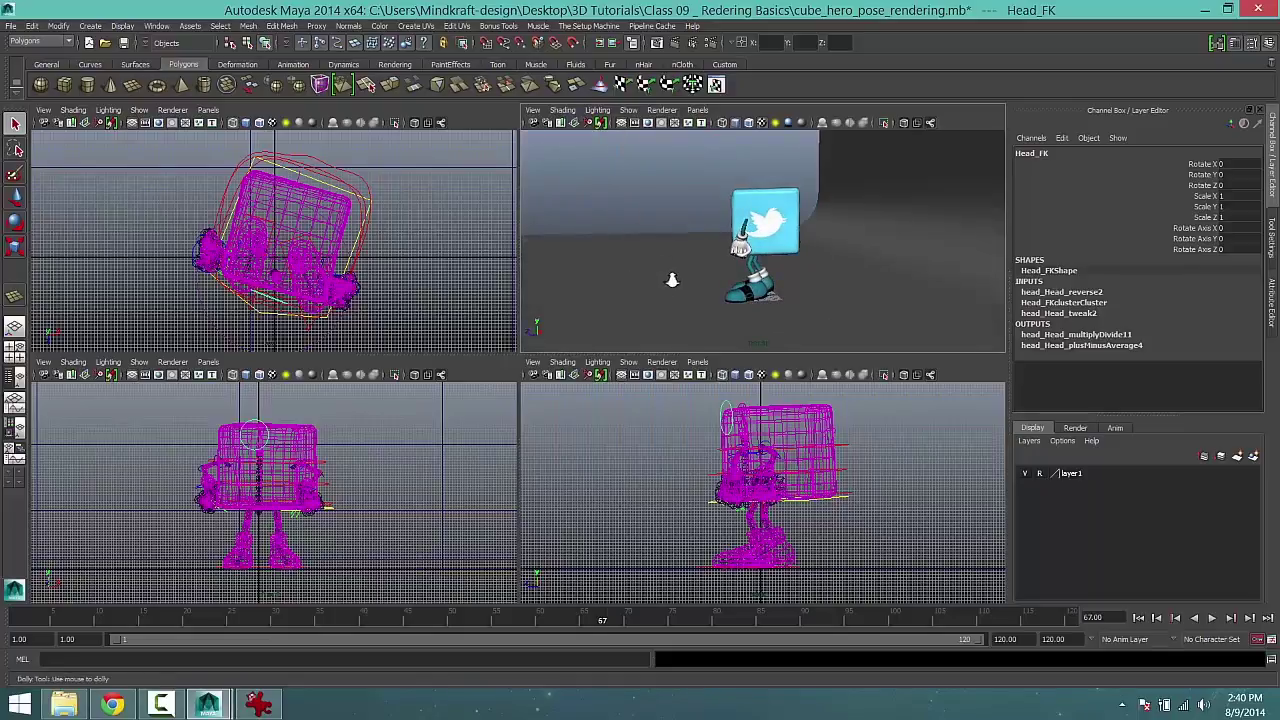
pyautogui.scroll(3, 745, 285)
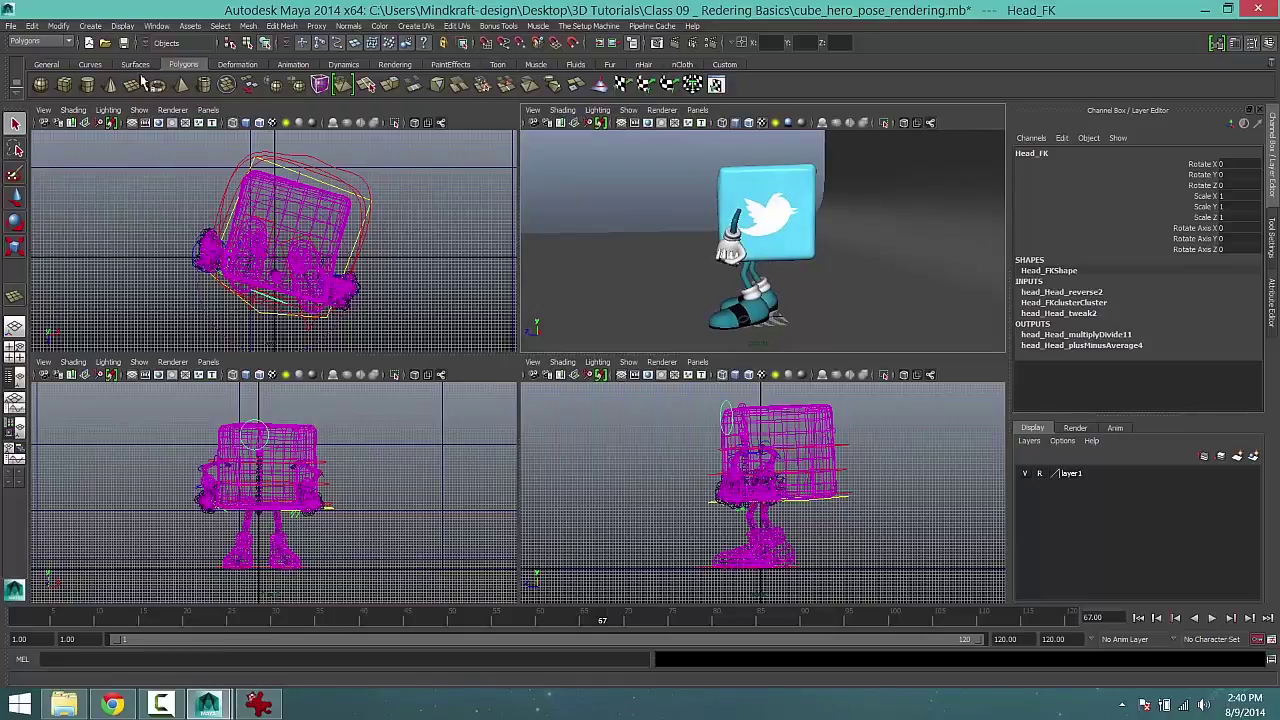
pyautogui.click(90, 26)
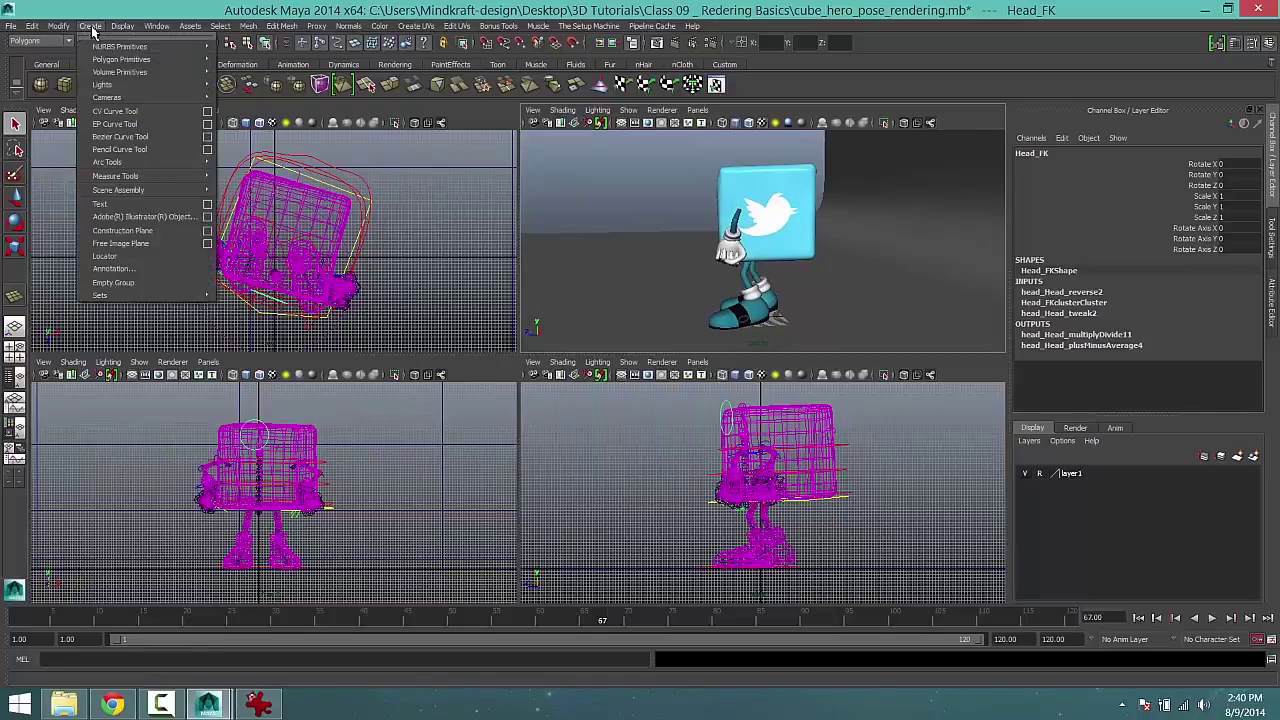
pyautogui.moveTo(125, 98)
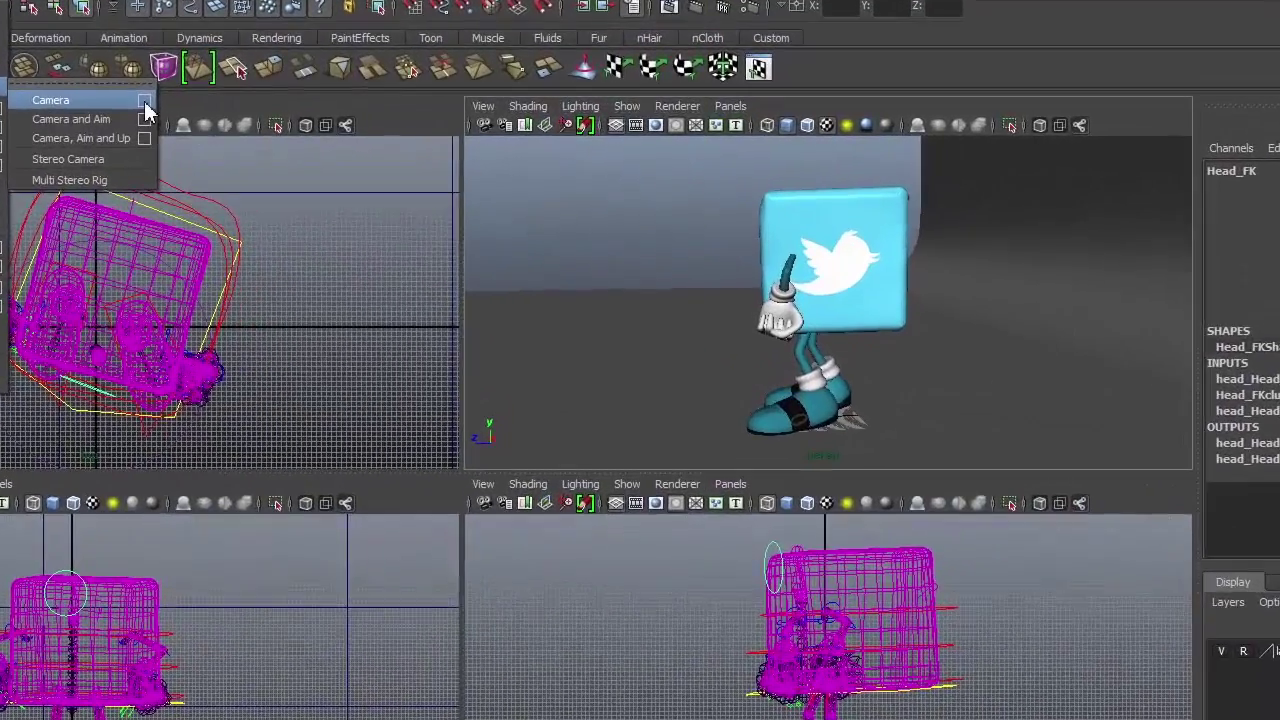
pyautogui.click(306, 107)
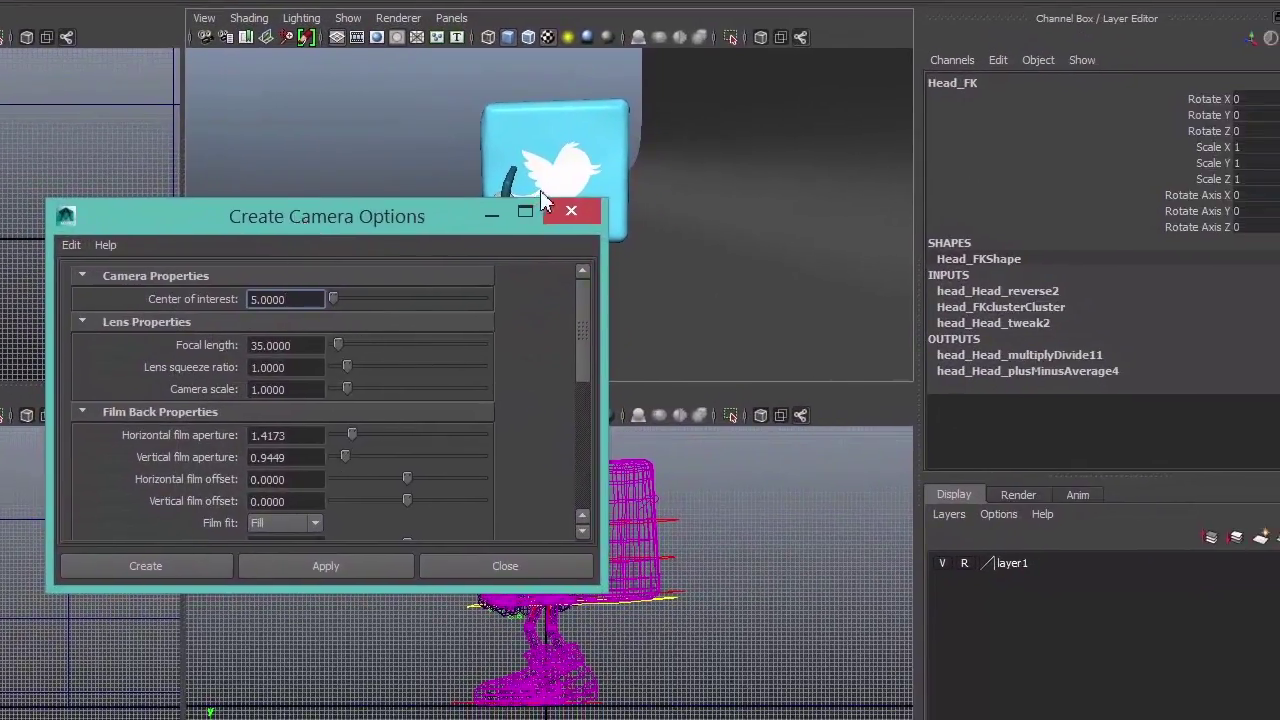
pyautogui.moveTo(540, 204); pyautogui.dragTo(610, 190)
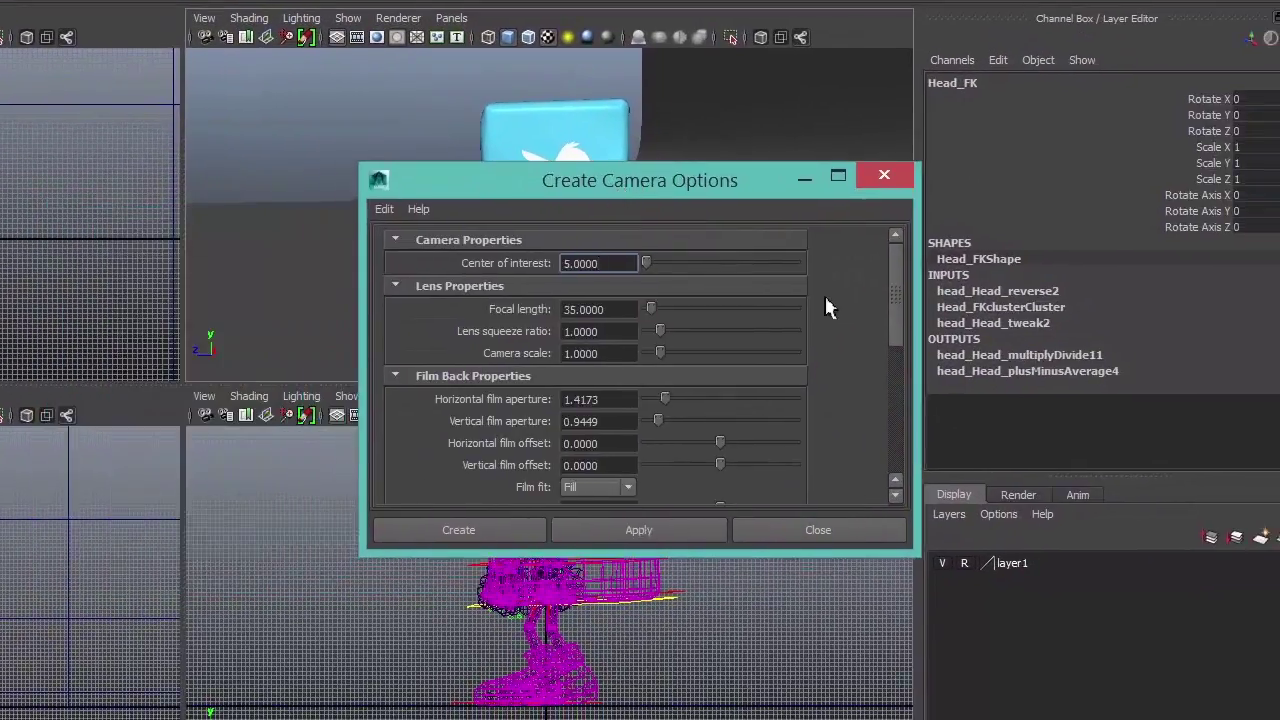
# Review the new camera's lens, film back, motion blur, clipping plane, orthographic and 2D pan/zoom options.
pyautogui.scroll(-5, 898, 260)
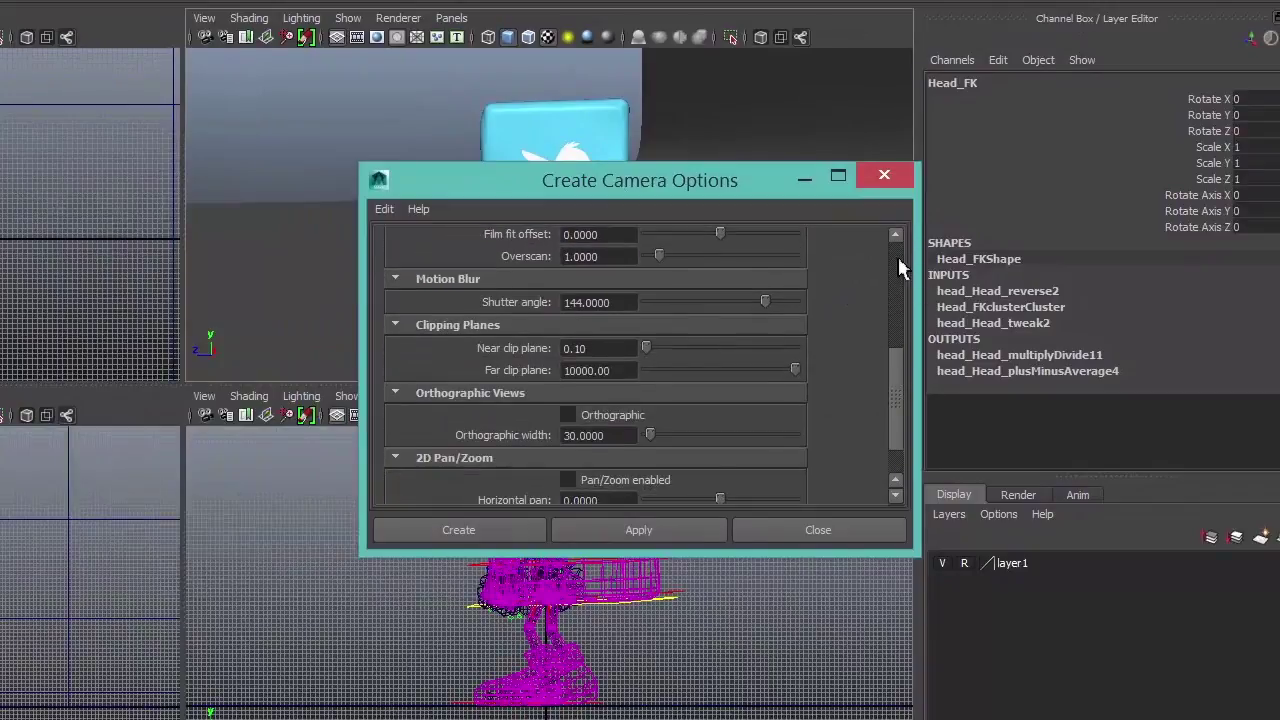
pyautogui.scroll(5, 898, 257)
pyautogui.click(626, 265)
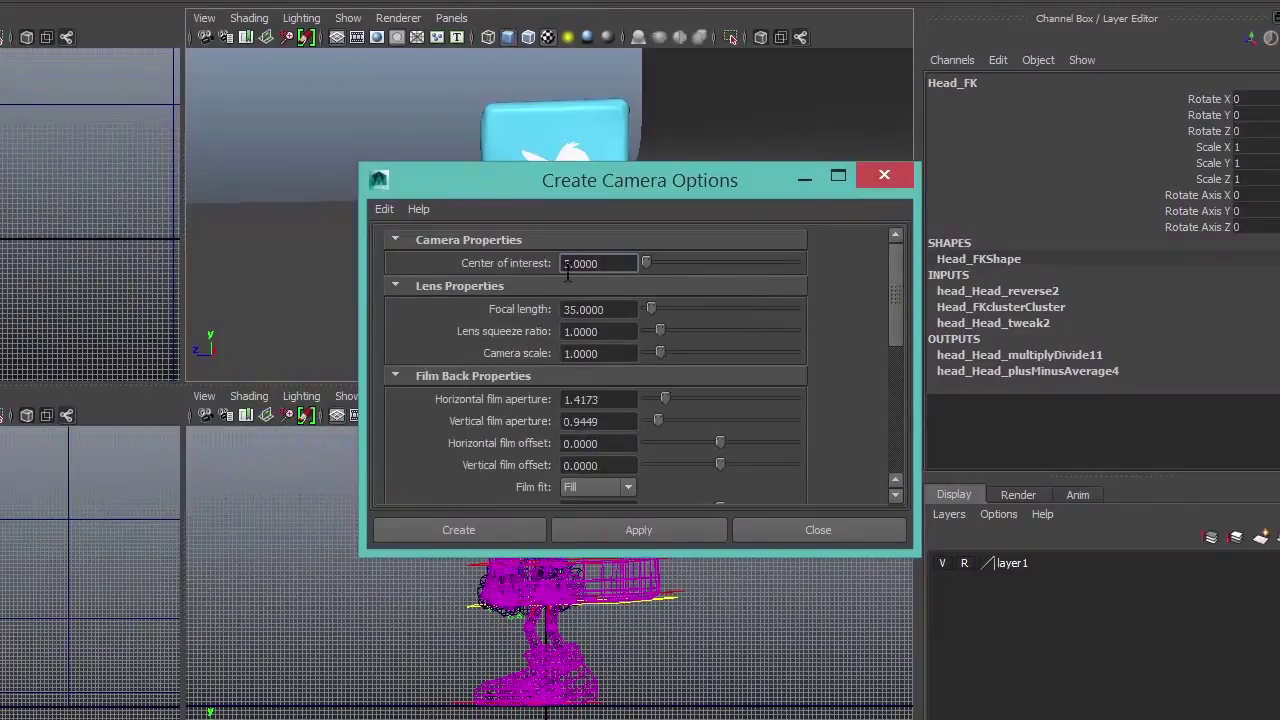
pyautogui.click(618, 312)
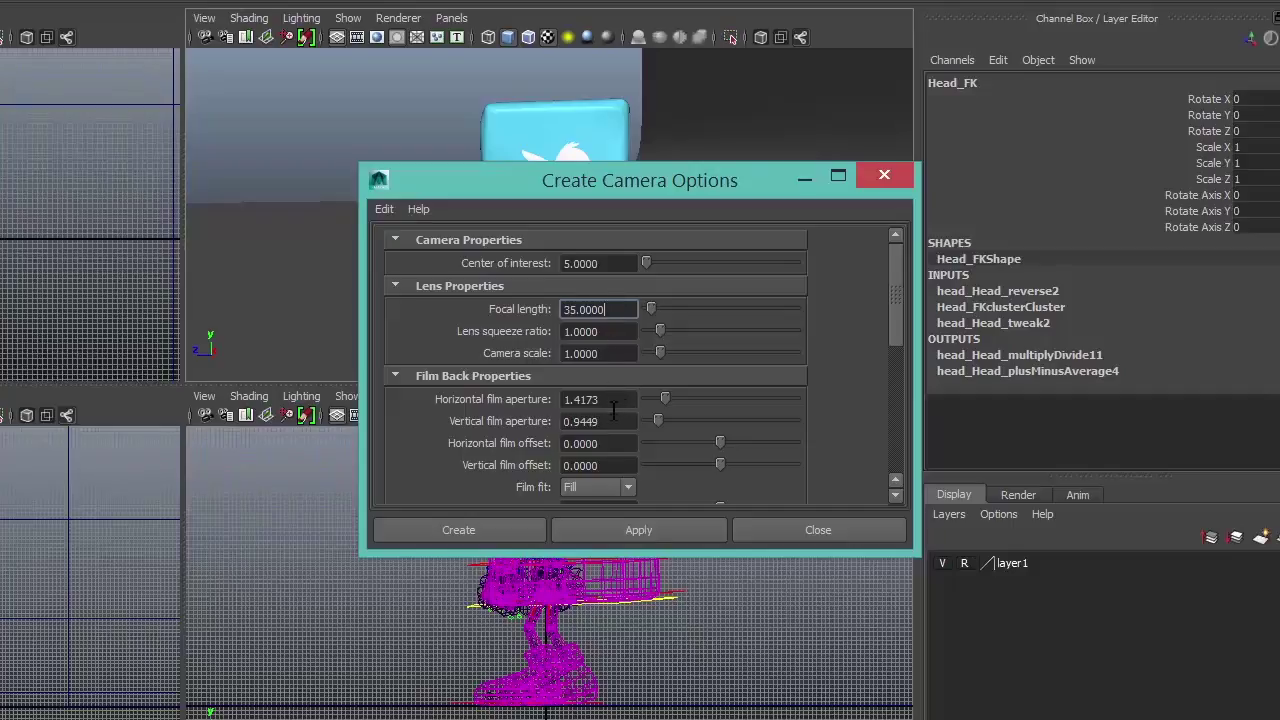
pyautogui.scroll(-1, 613, 410)
pyautogui.scroll(-1, 613, 410)
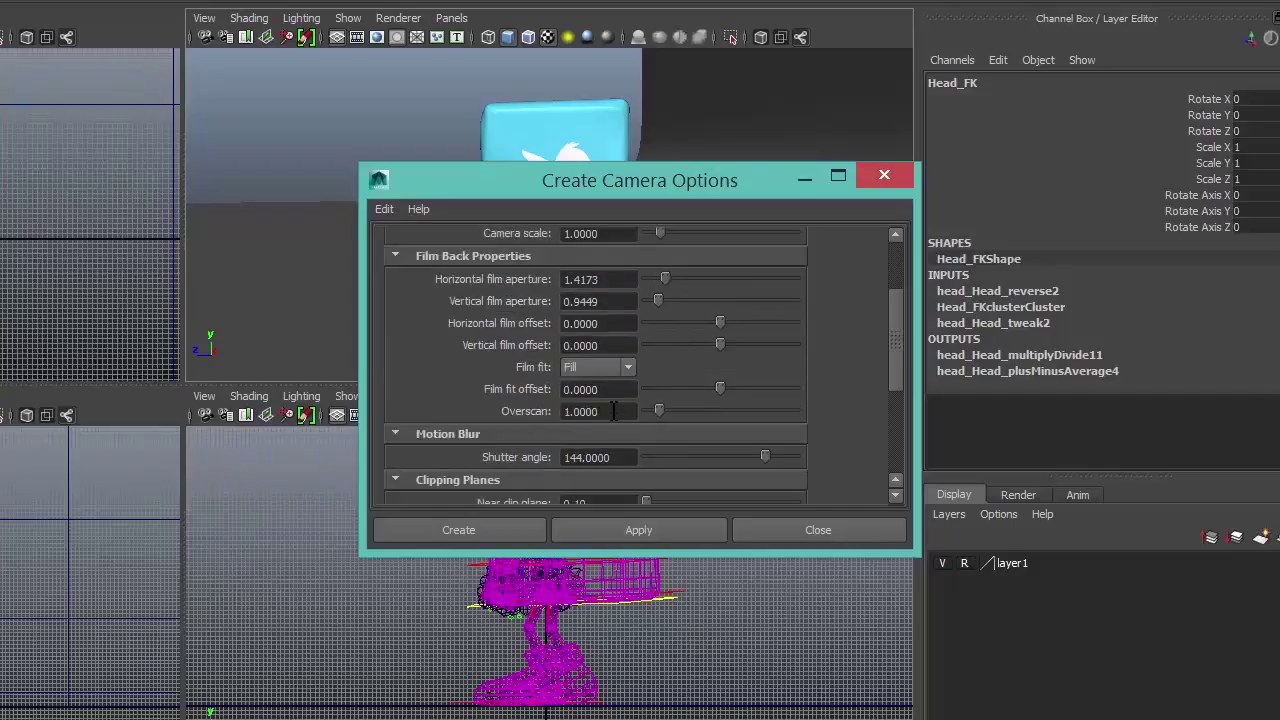
pyautogui.scroll(-2, 613, 411)
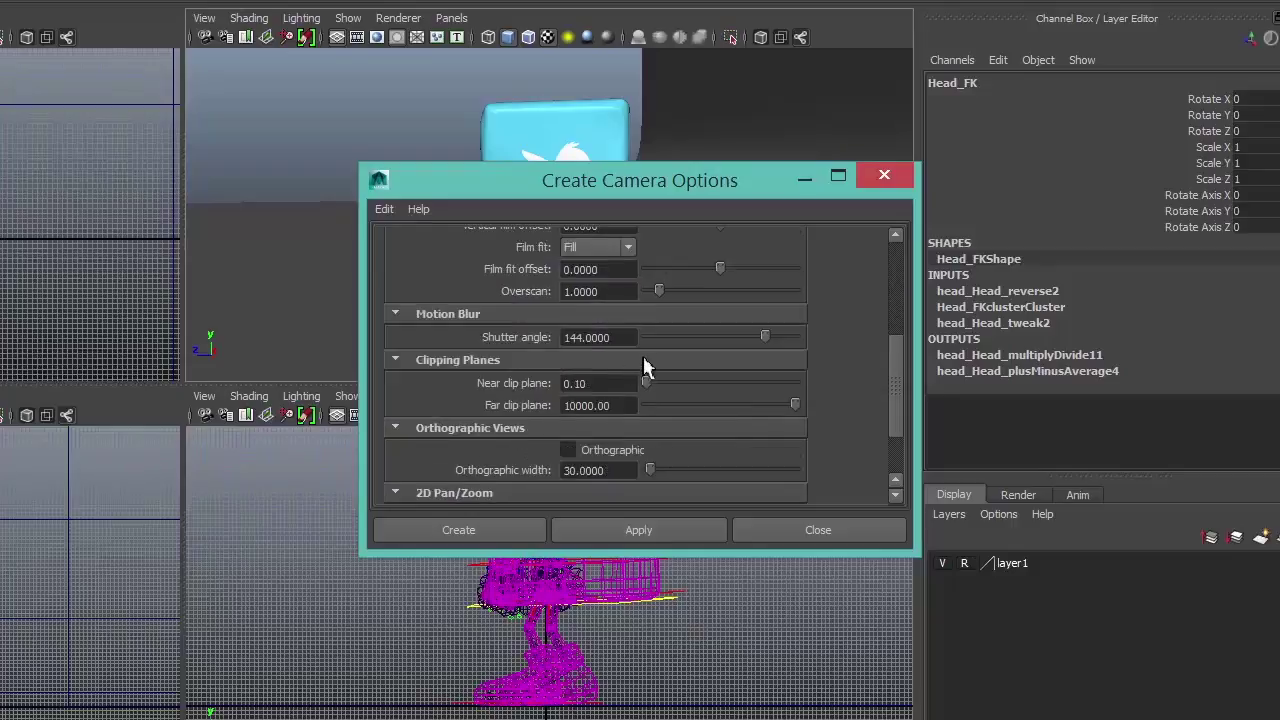
pyautogui.scroll(-1, 620, 395)
pyautogui.scroll(-1, 626, 386)
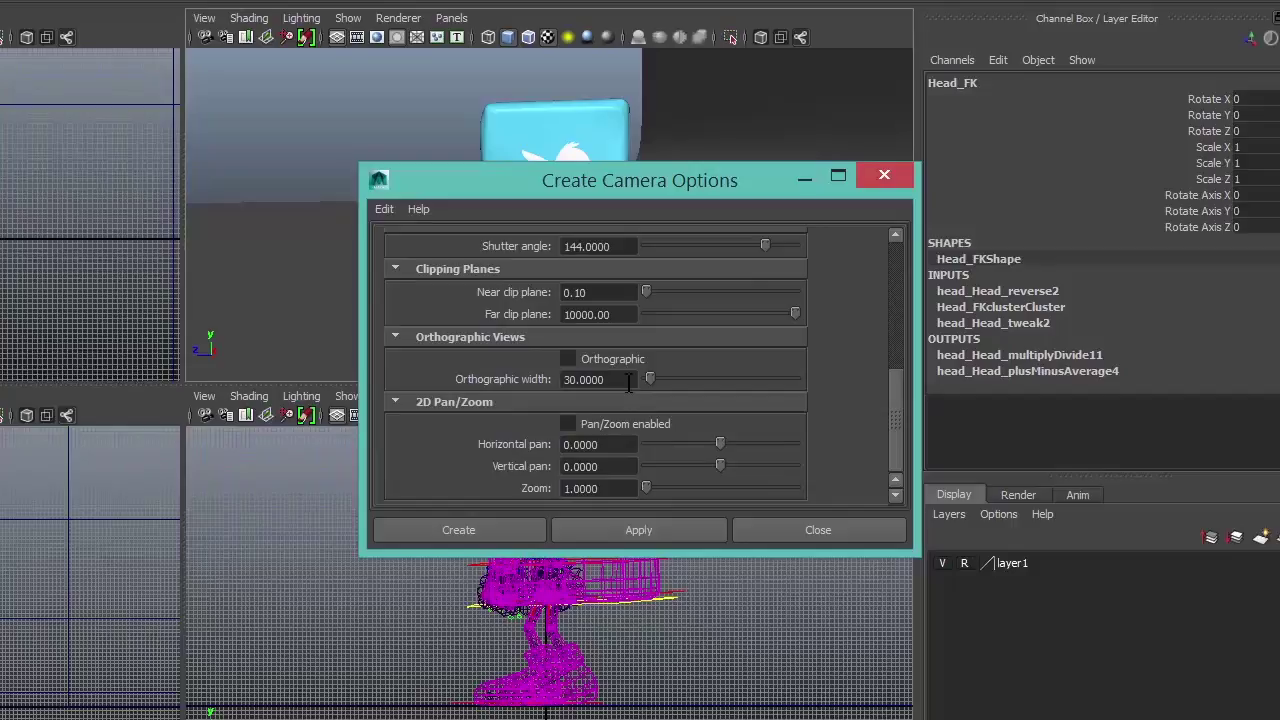
# Create the camera with a focal length of 35, a near clip plane of 0.10 and a far clip plane of 10000.
pyautogui.click(629, 316)
pyautogui.press('Left')
pyautogui.press('Left')
pyautogui.press('Left')
pyautogui.press('Left')
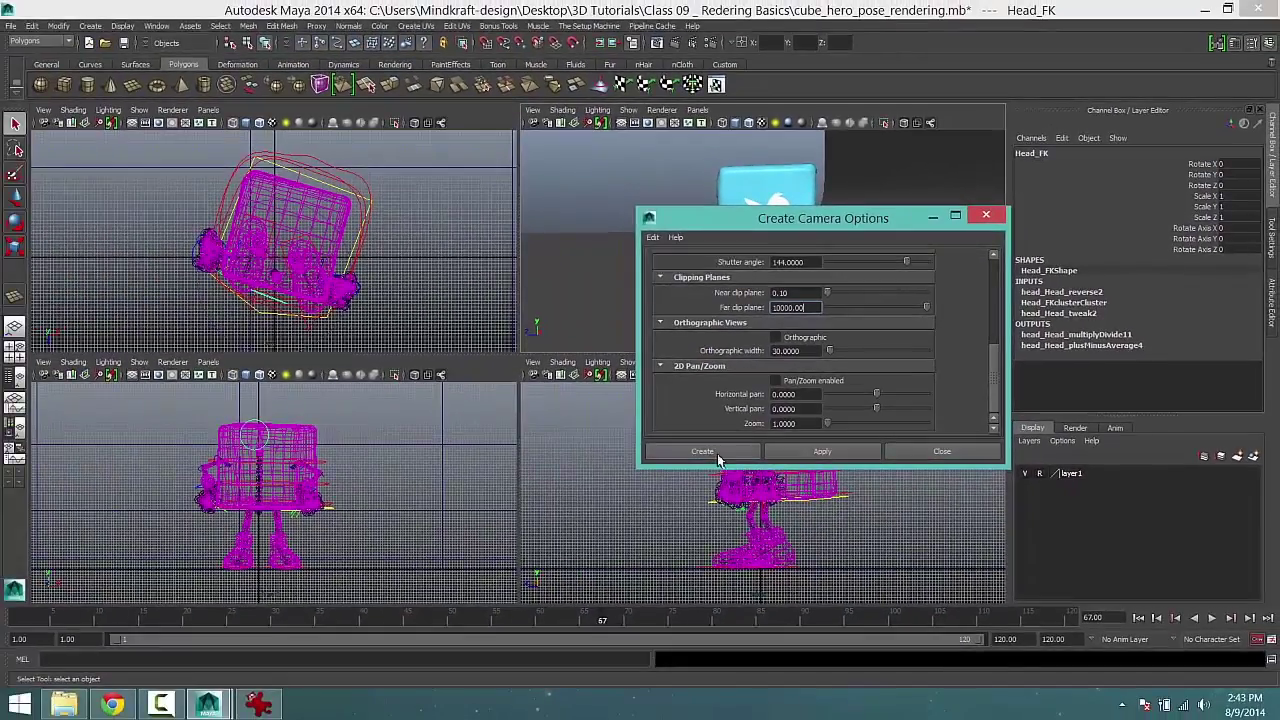
pyautogui.click(705, 452)
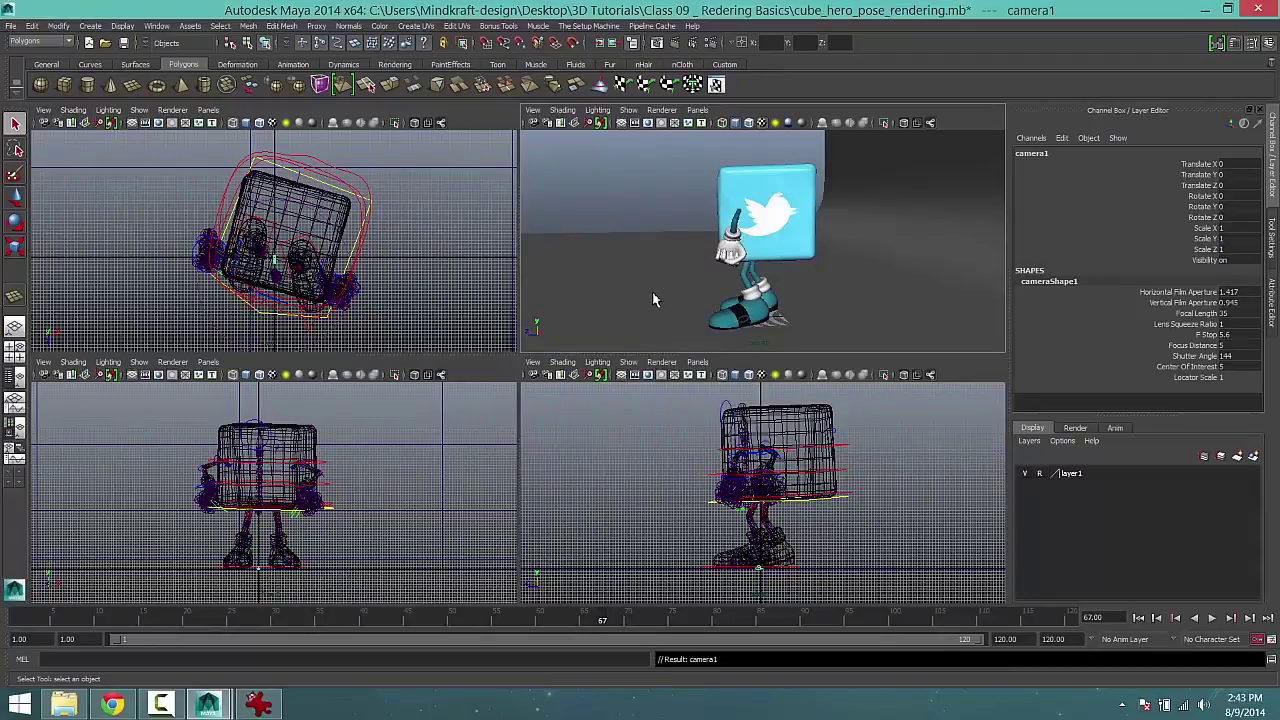
# Move the new camera up and in front of the character, to about 39 in Y and 106 in Z.
pyautogui.keyDown('alt'); pyautogui.moveTo(652, 291); pyautogui.dragTo(630, 320); pyautogui.keyUp('alt')
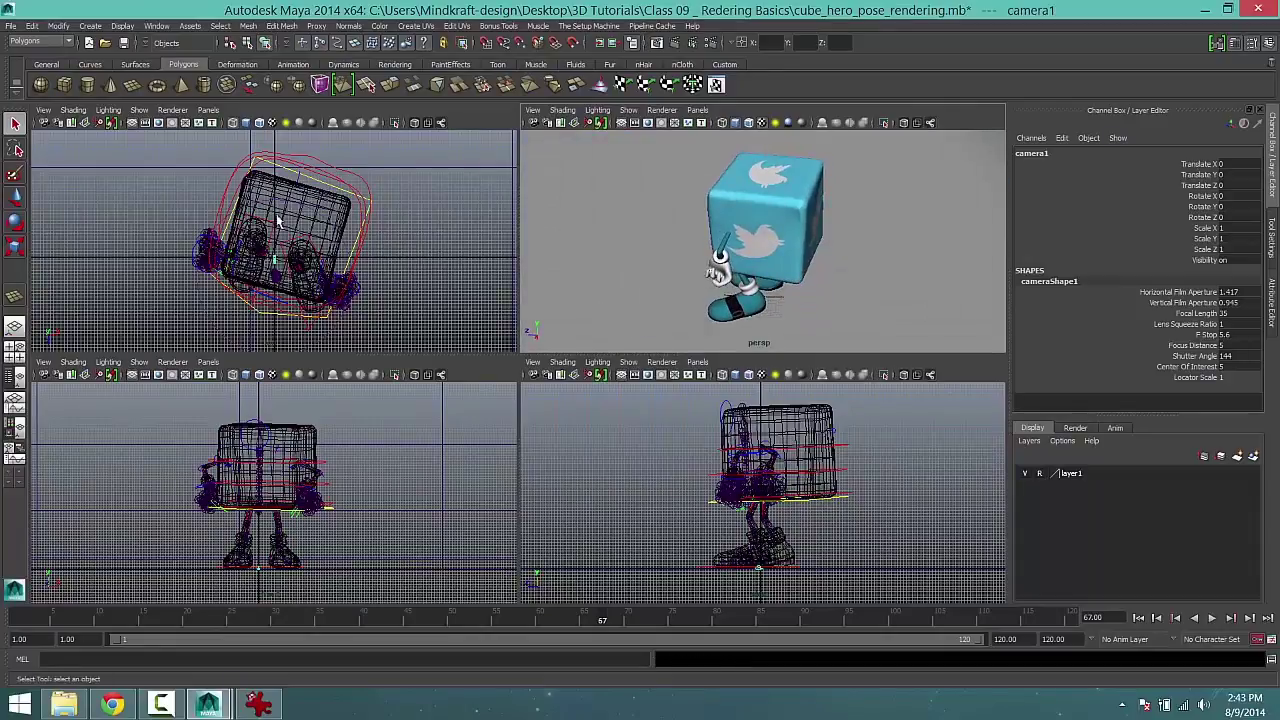
pyautogui.click(15, 199)
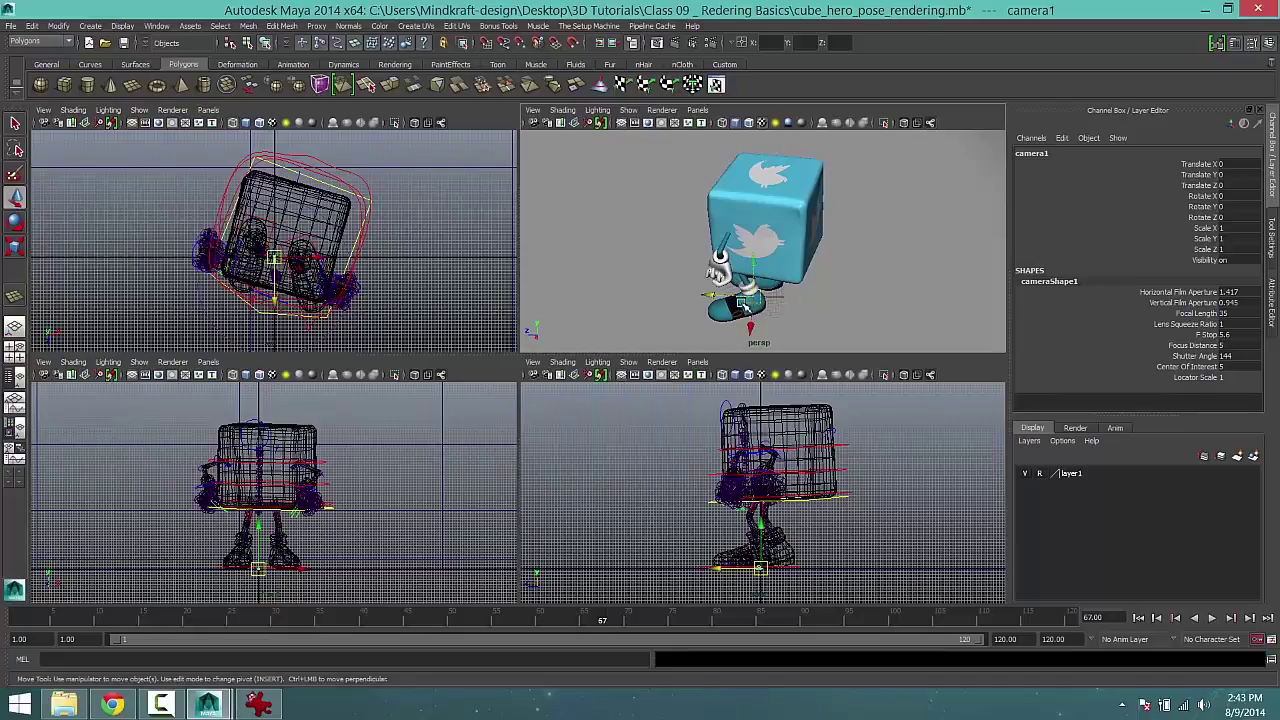
pyautogui.moveTo(747, 318); pyautogui.dragTo(554, 191)
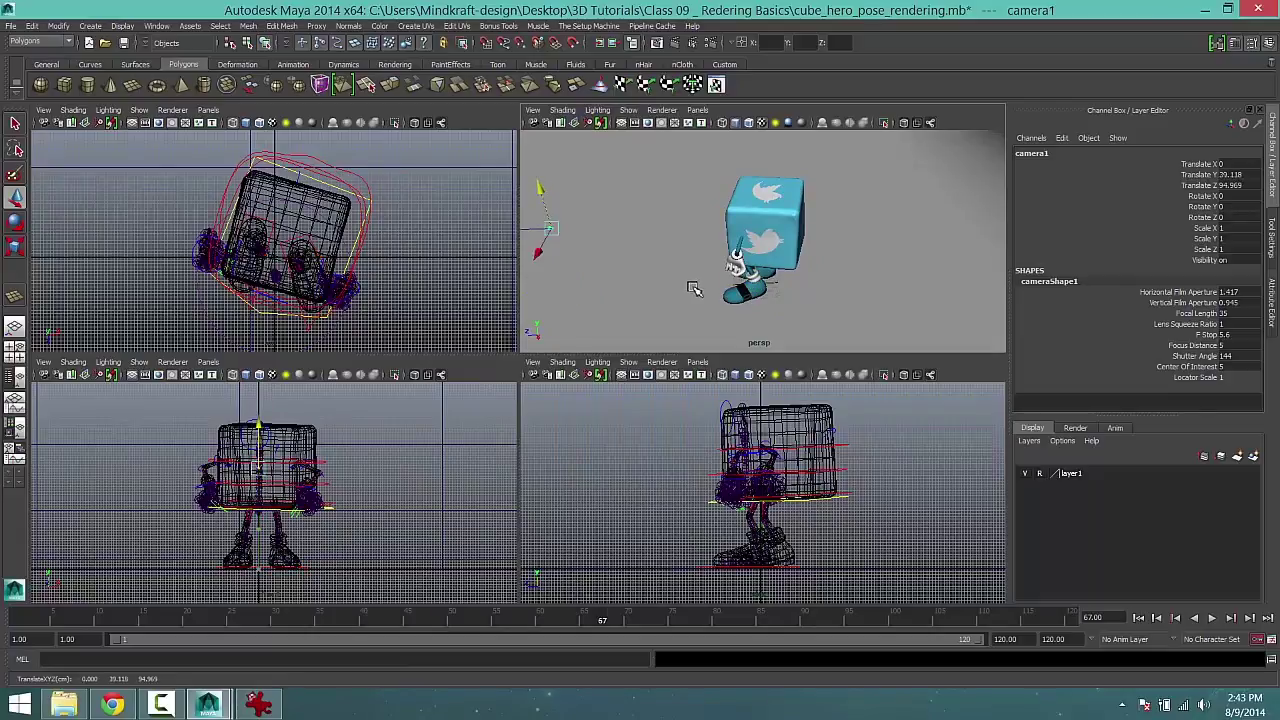
pyautogui.scroll(-2, 818, 466)
pyautogui.keyDown('alt'); pyautogui.moveTo(638, 445); pyautogui.dragTo(723, 453, button='middle'); pyautogui.keyUp('alt')
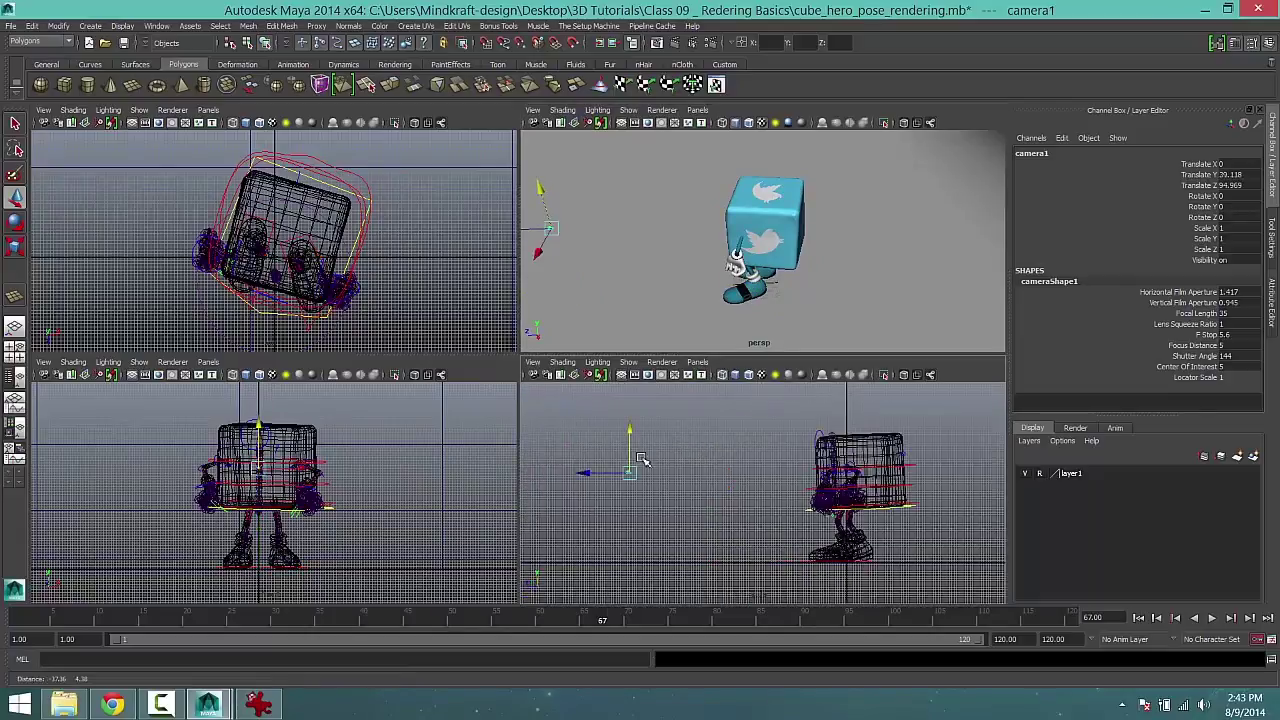
pyautogui.moveTo(614, 480); pyautogui.dragTo(590, 480)
pyautogui.keyDown('alt'); pyautogui.moveTo(658, 513); pyautogui.dragTo(651, 517); pyautogui.keyUp('alt')
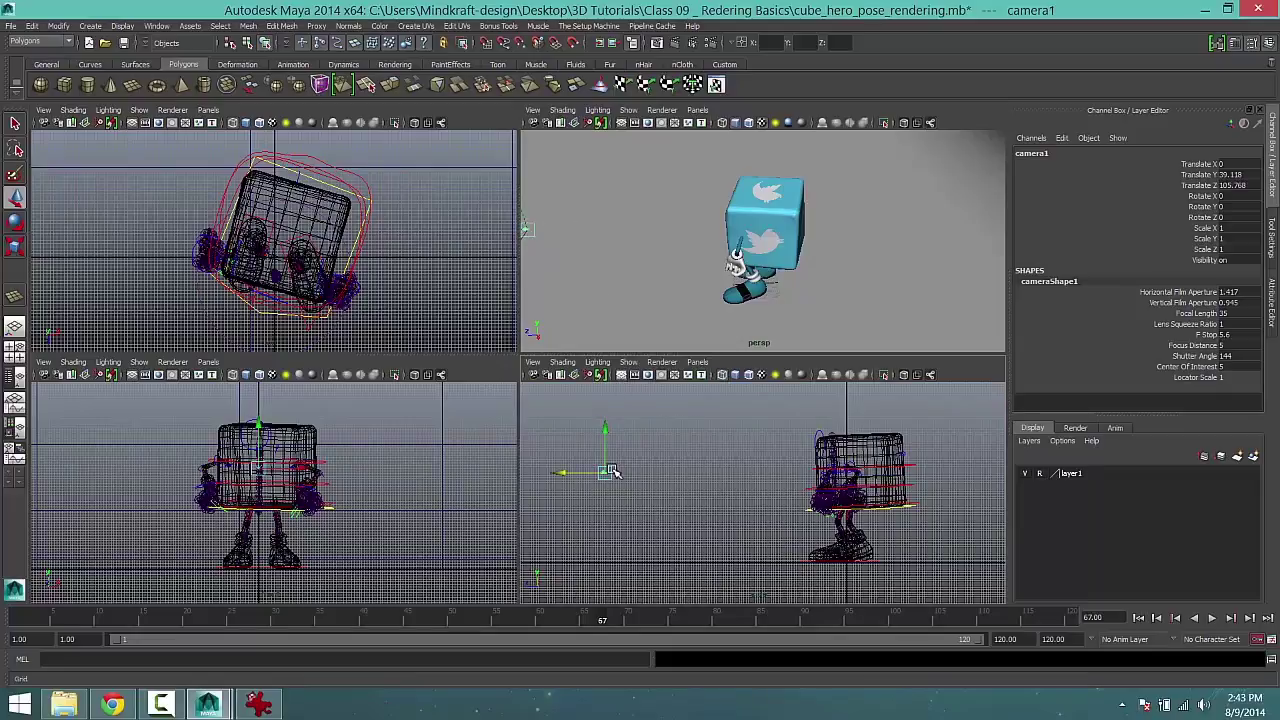
pyautogui.click(533, 362)
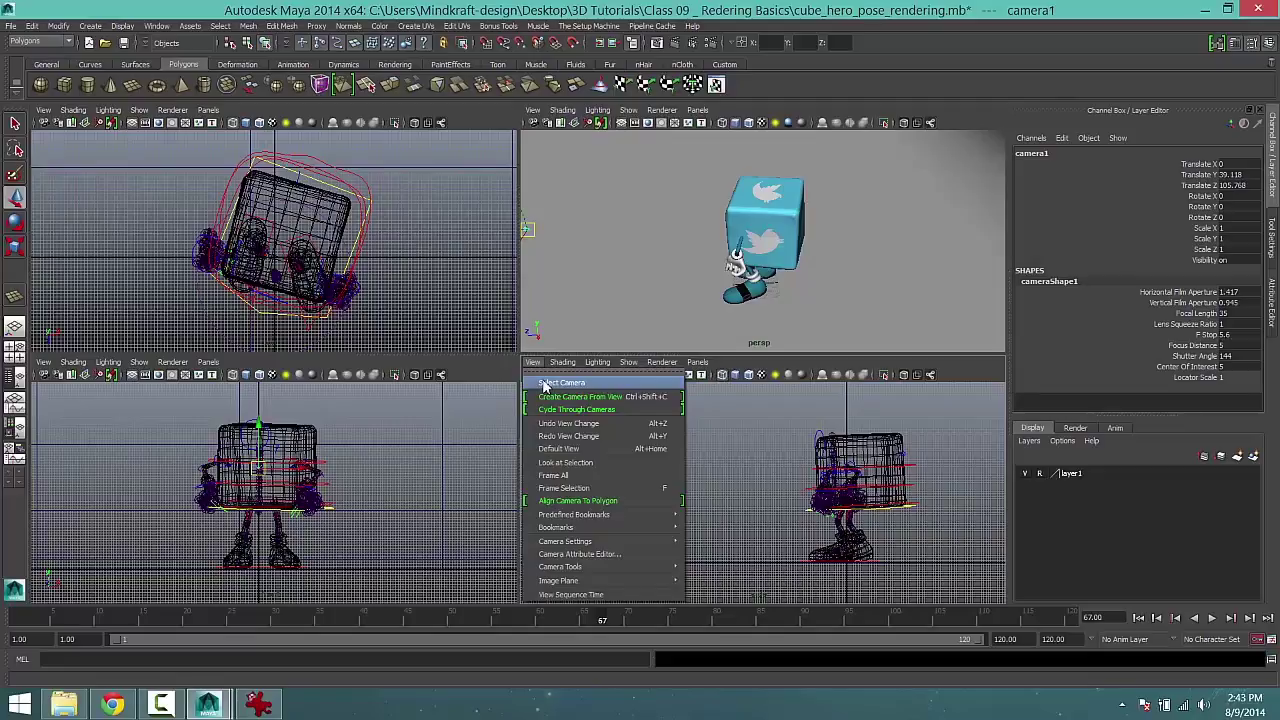
pyautogui.click(556, 384)
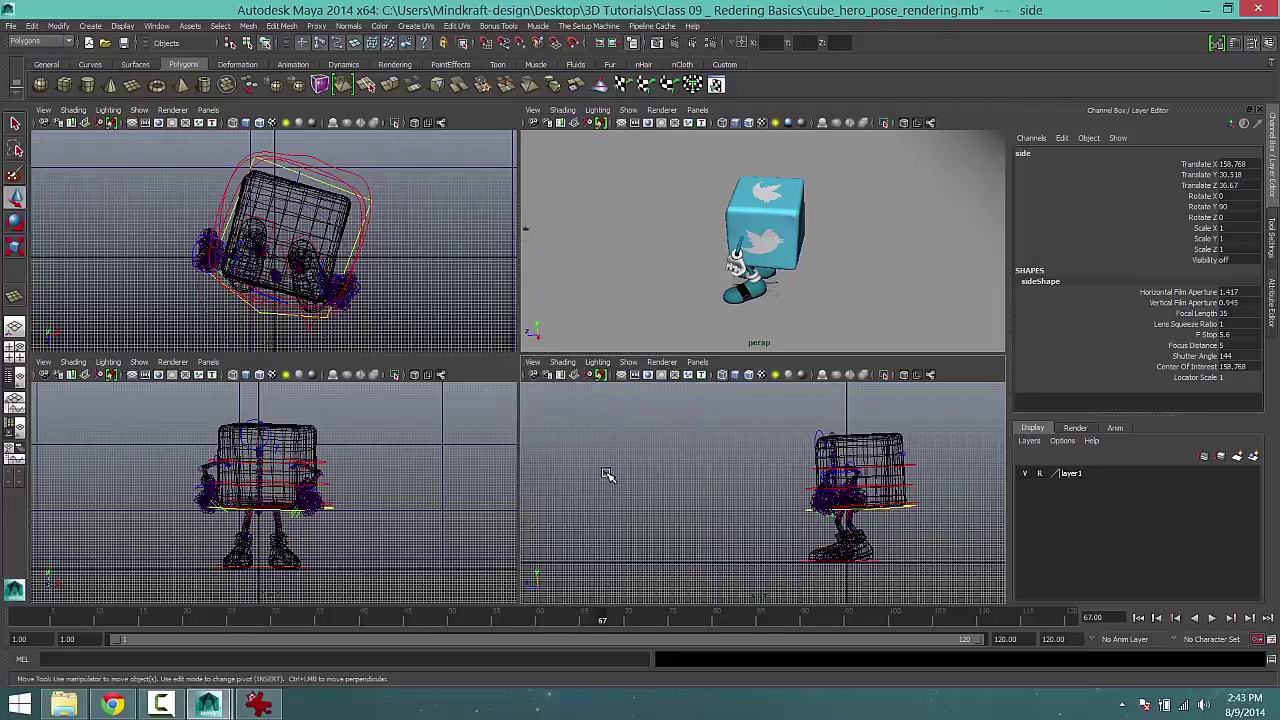
pyautogui.click(606, 472)
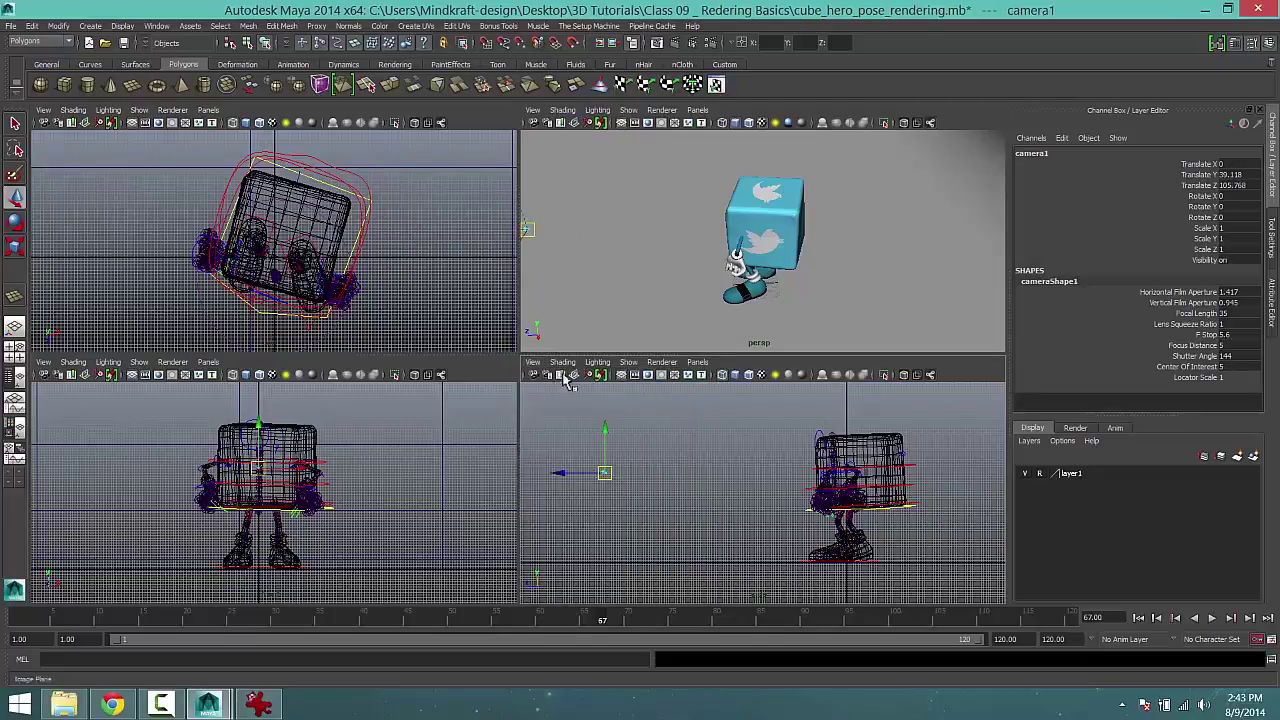
# Look through the selected camera in the side view's panel and dolly it back to about 134 in Z.
pyautogui.click(698, 364)
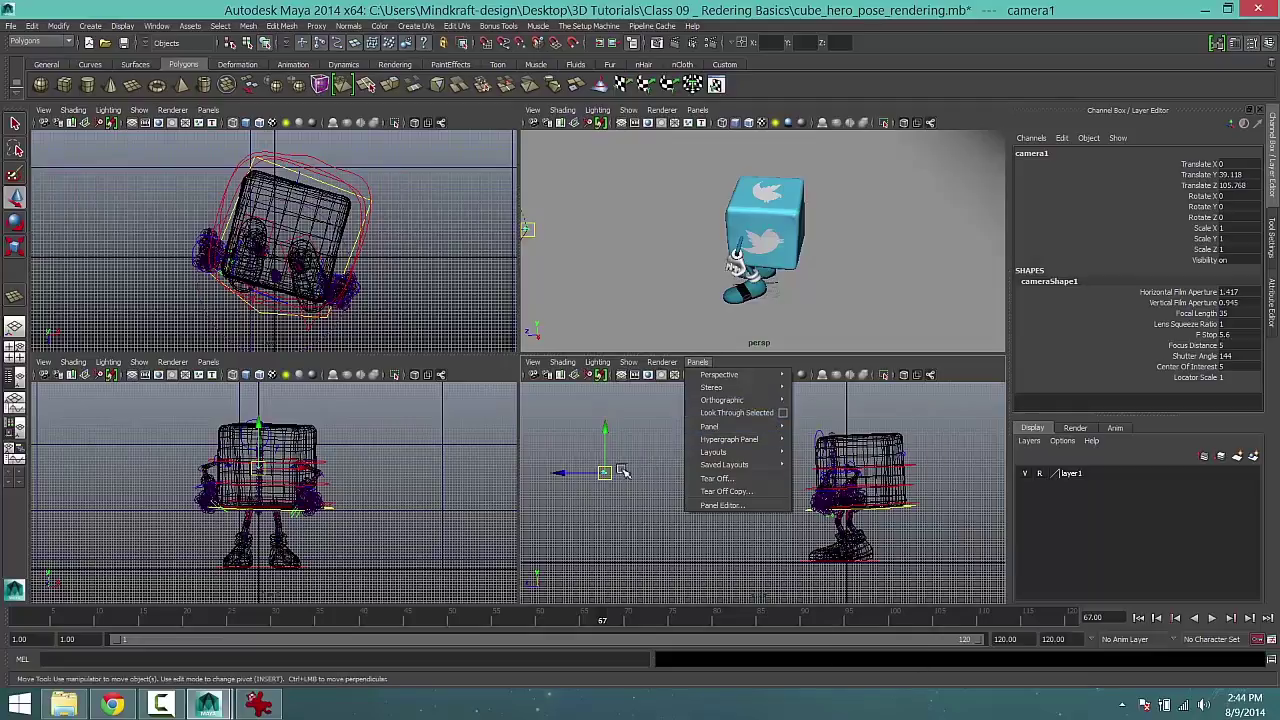
pyautogui.click(719, 414)
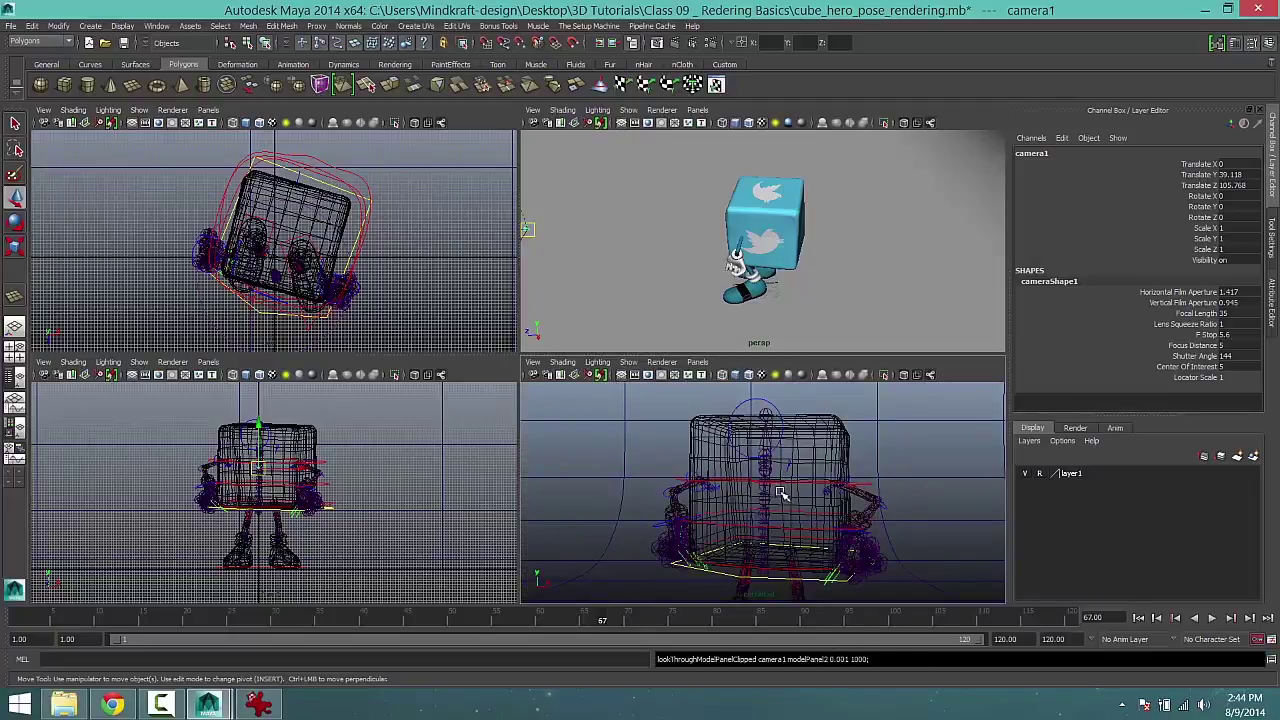
pyautogui.keyDown('alt'); pyautogui.moveTo(843, 545); pyautogui.dragTo(760, 612, button='right'); pyautogui.keyUp('alt')
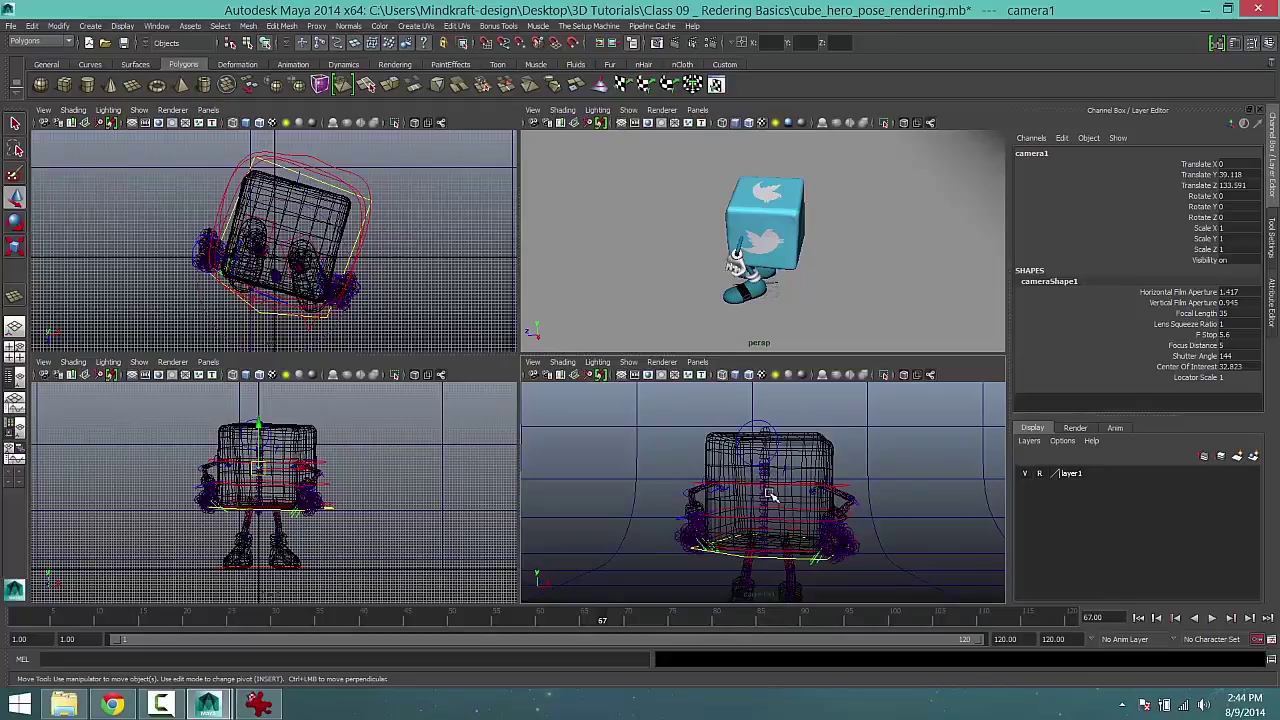
# Maximize the camera's view and display the character with smooth shading.
pyautogui.press('space')
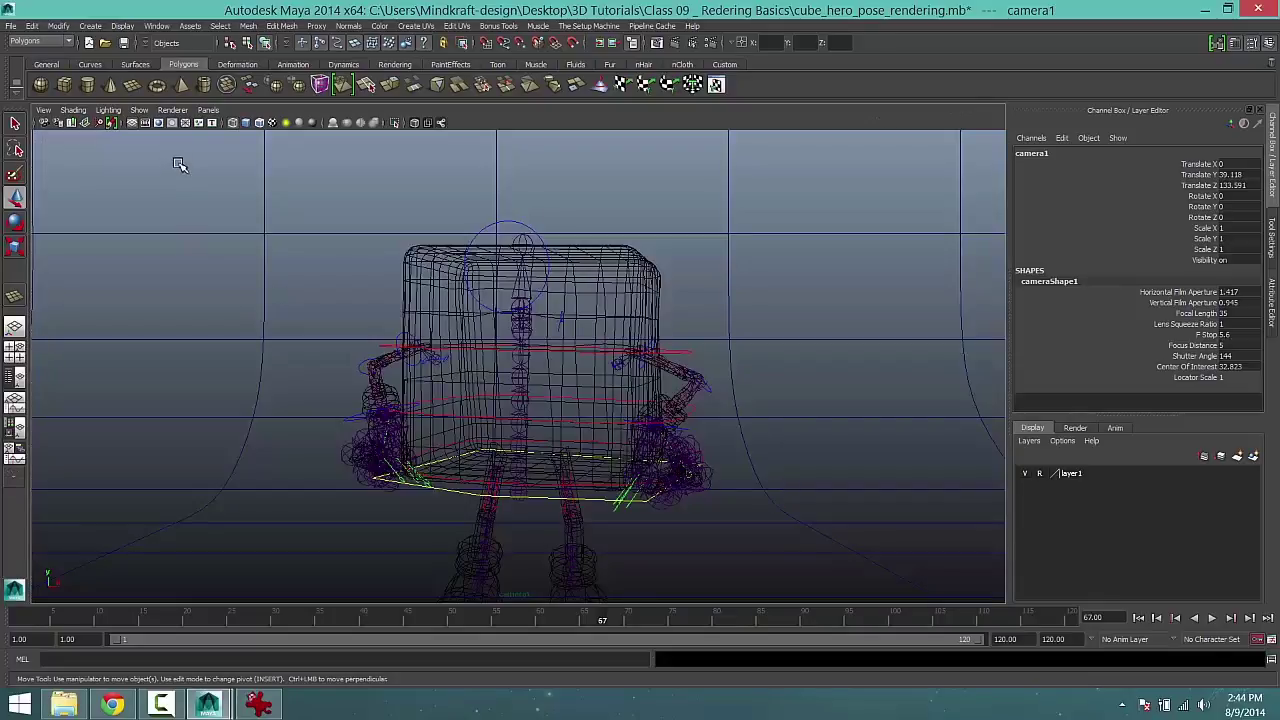
pyautogui.click(246, 123)
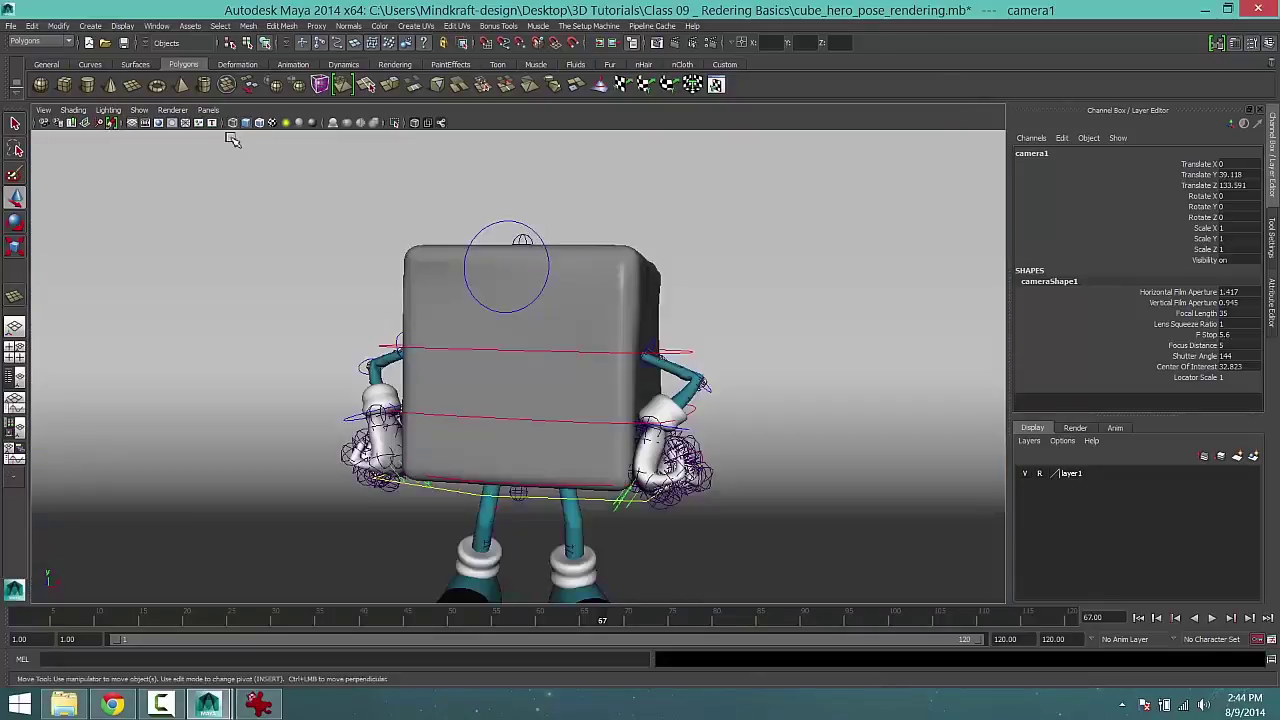
# Turn on hardware texturing in the camera's view and dolly the camera back to about 172 in Z to fit the whole character.
pyautogui.click(73, 110)
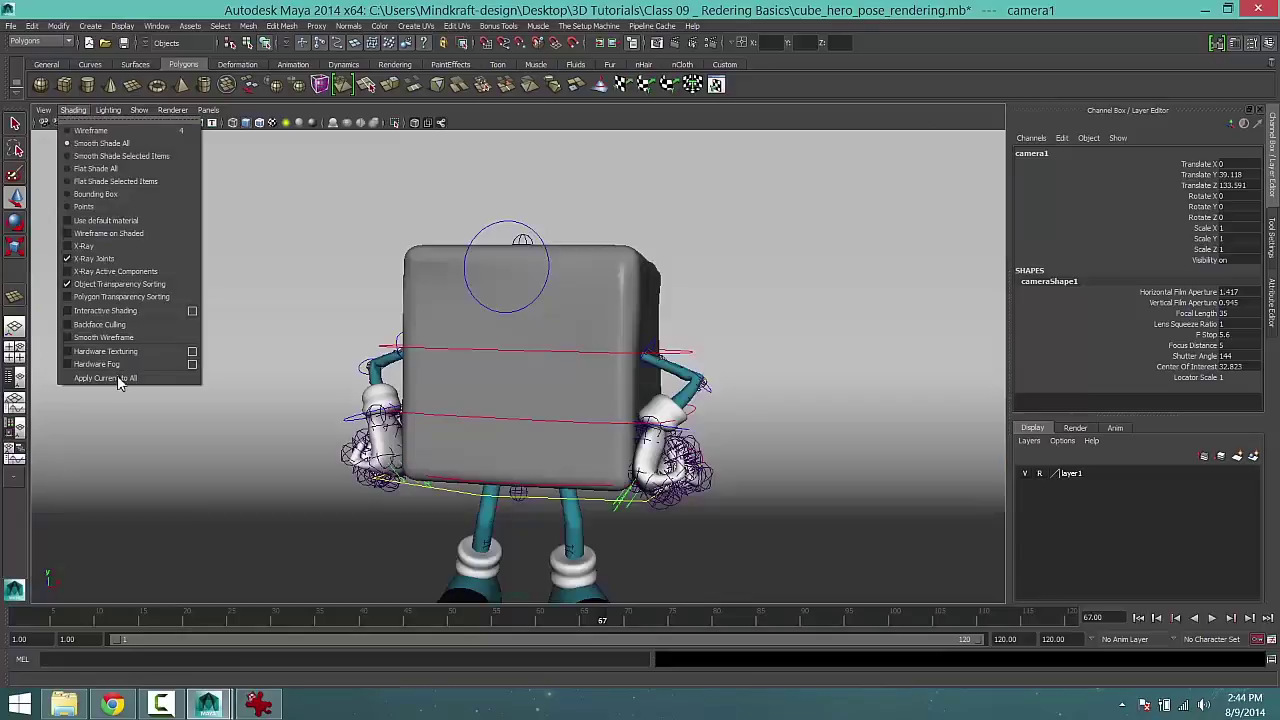
pyautogui.click(120, 351)
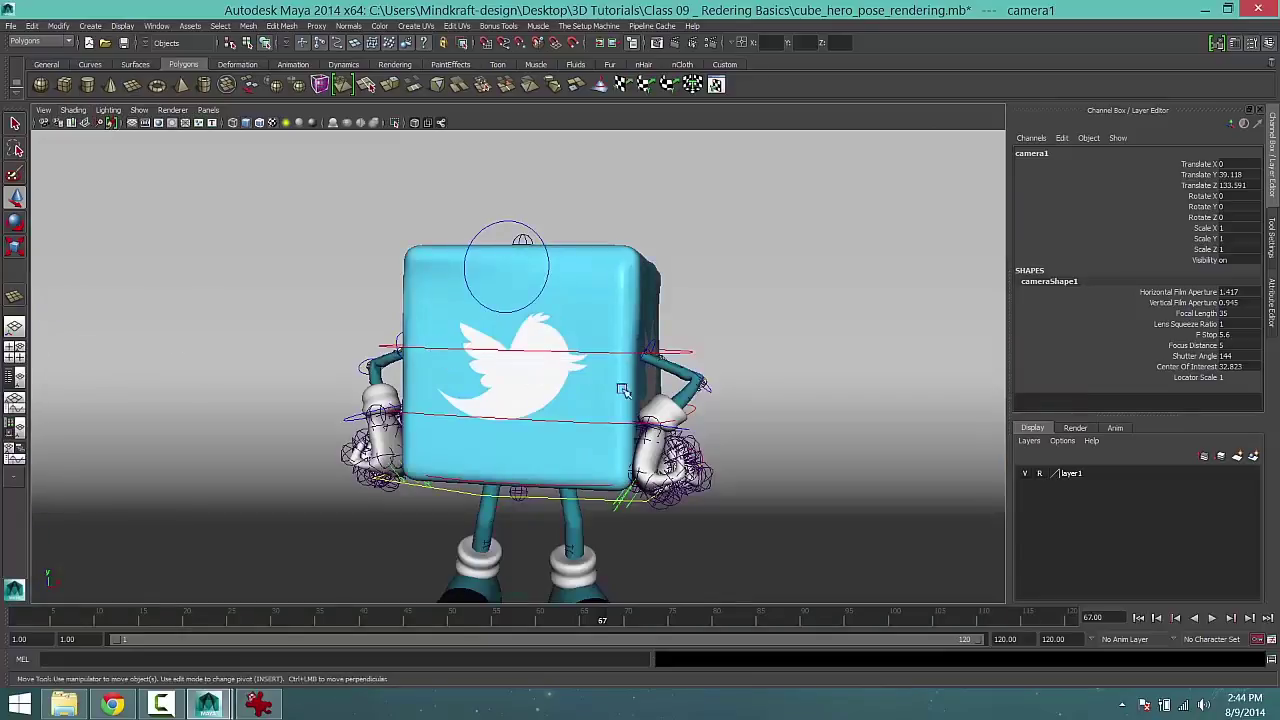
pyautogui.keyDown('alt'); pyautogui.moveTo(538, 390); pyautogui.dragTo(541, 441, button='right'); pyautogui.keyUp('alt')
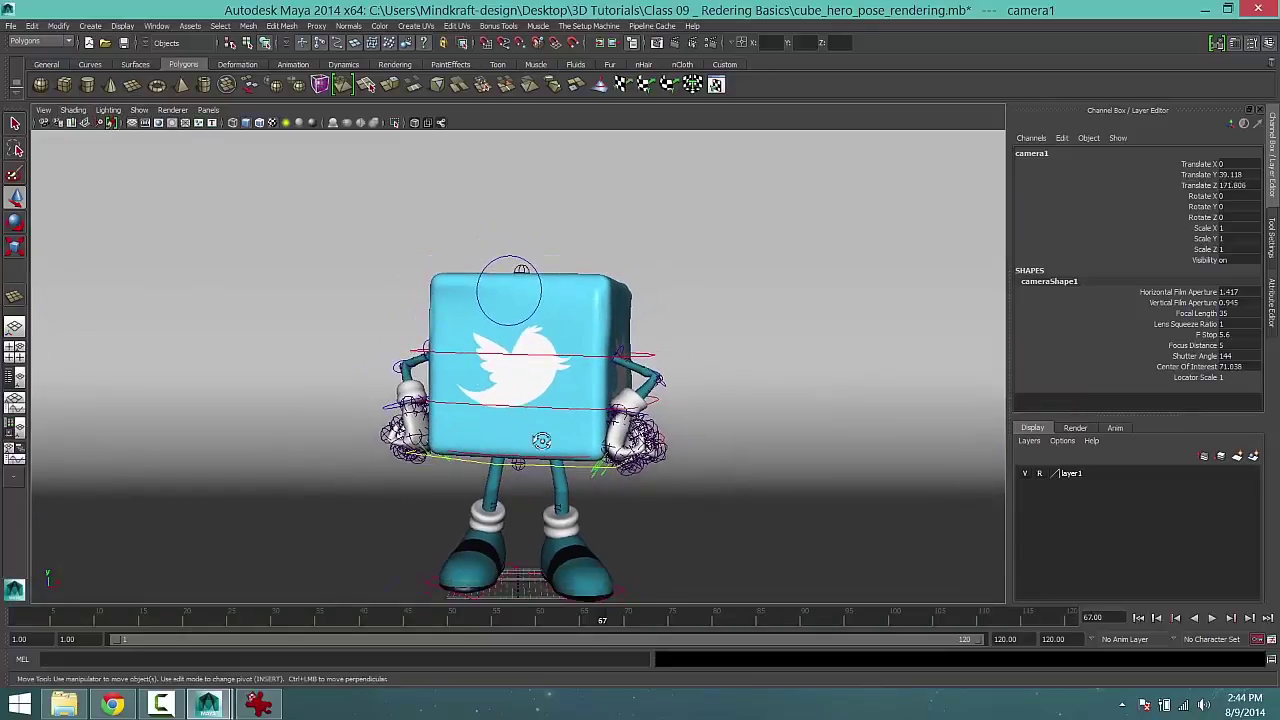
# Frame the character from a low angle with the camera rotated about 6 in X and 0.4 in Y, at roughly 1.3, 12.8, 162.
pyautogui.keyDown('alt'); pyautogui.moveTo(541, 441); pyautogui.dragTo(632, 397); pyautogui.keyUp('alt')
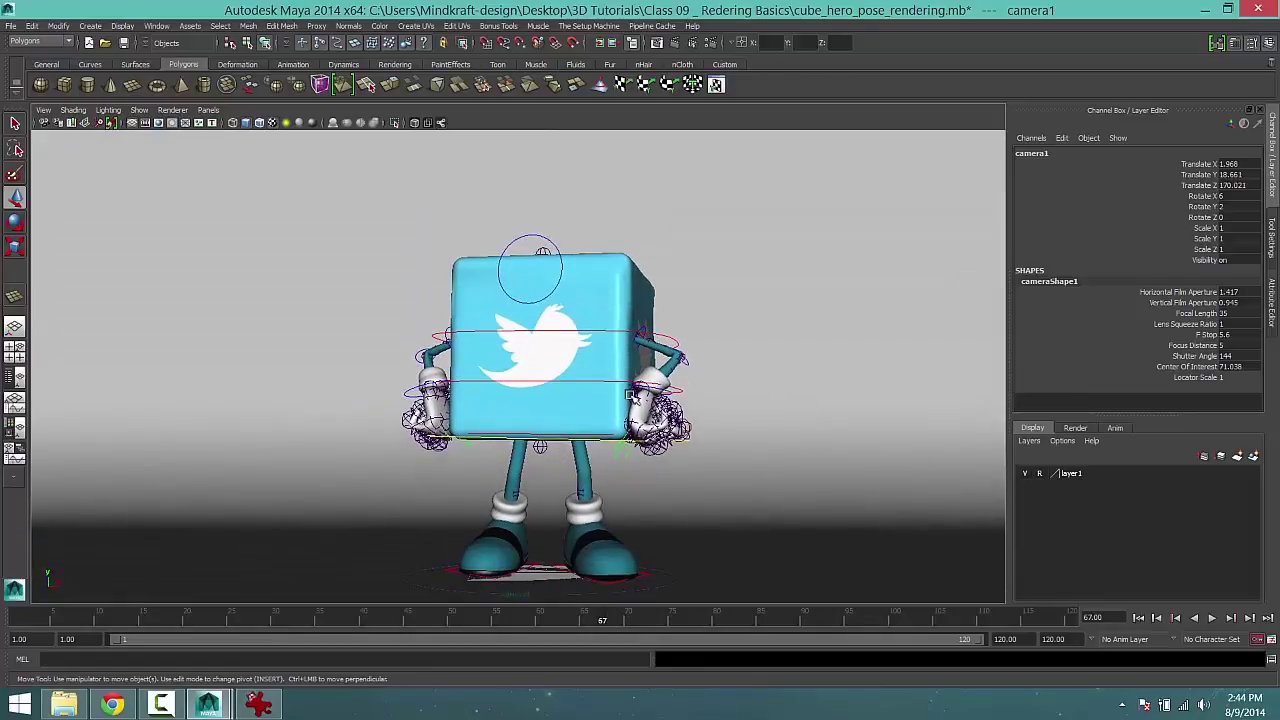
pyautogui.keyDown('alt'); pyautogui.moveTo(632, 397); pyautogui.dragTo(531, 380, button='middle'); pyautogui.keyUp('alt')
pyautogui.keyDown('alt'); pyautogui.moveTo(543, 434); pyautogui.dragTo(526, 400, button='middle'); pyautogui.keyUp('alt')
pyautogui.keyDown('alt'); pyautogui.moveTo(526, 400); pyautogui.dragTo(610, 448, button='right'); pyautogui.keyUp('alt')
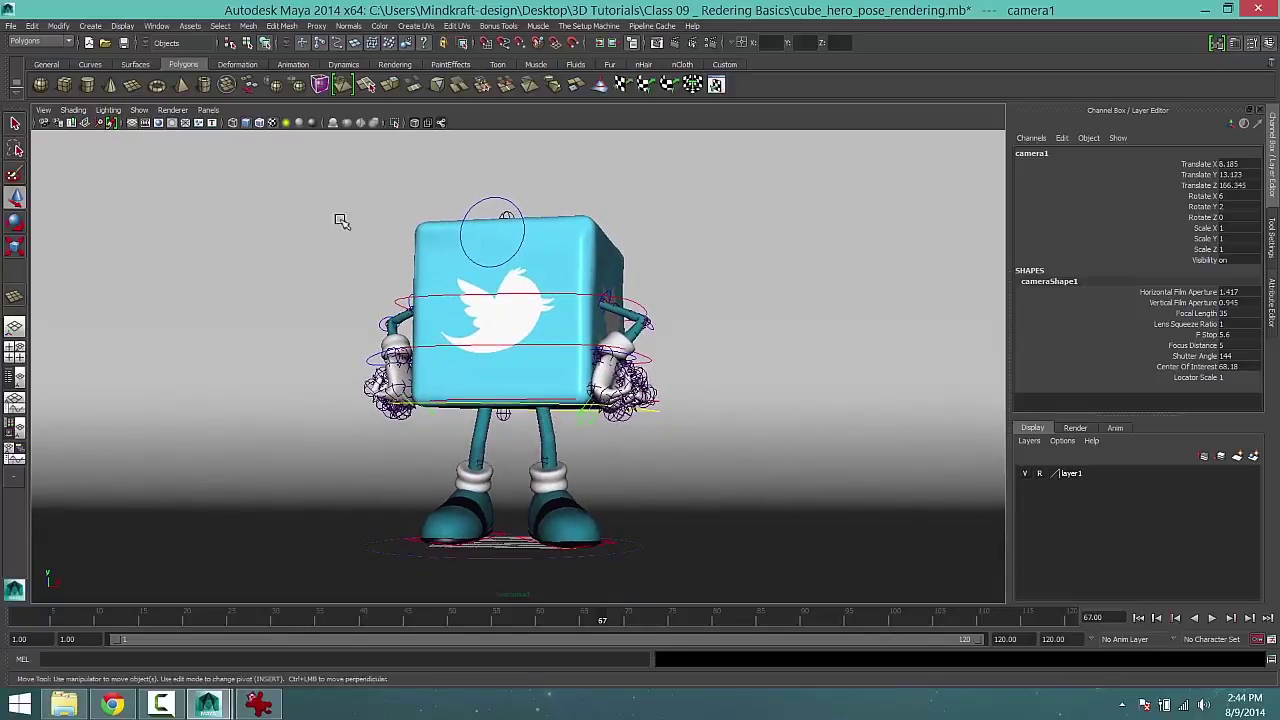
pyautogui.keyDown('alt'); pyautogui.moveTo(470, 310); pyautogui.dragTo(524, 319); pyautogui.keyUp('alt')
pyautogui.moveTo(524, 319)
pyautogui.keyDown('alt'); pyautogui.mouseDown(button='middle')
pyautogui.moveTo(531, 309)
pyautogui.moveTo(531, 323)
pyautogui.mouseUp(button='middle'); pyautogui.keyUp('alt')
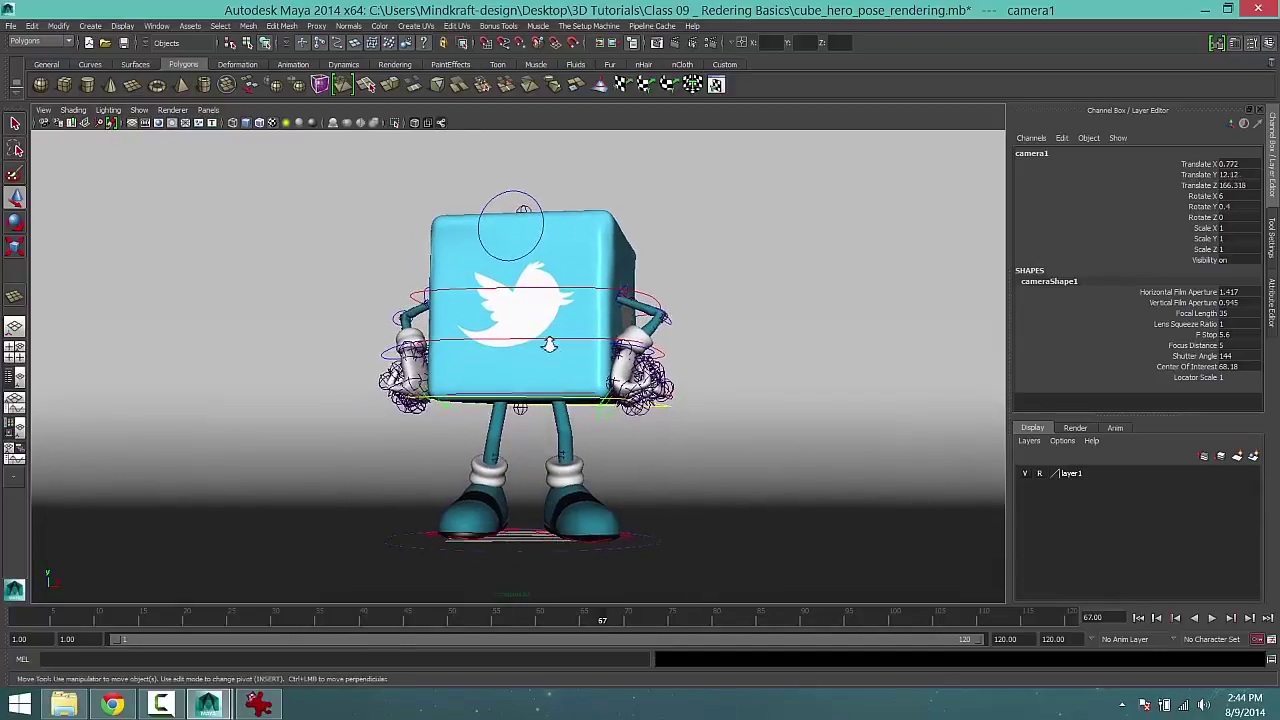
pyautogui.scroll(3, 549, 344)
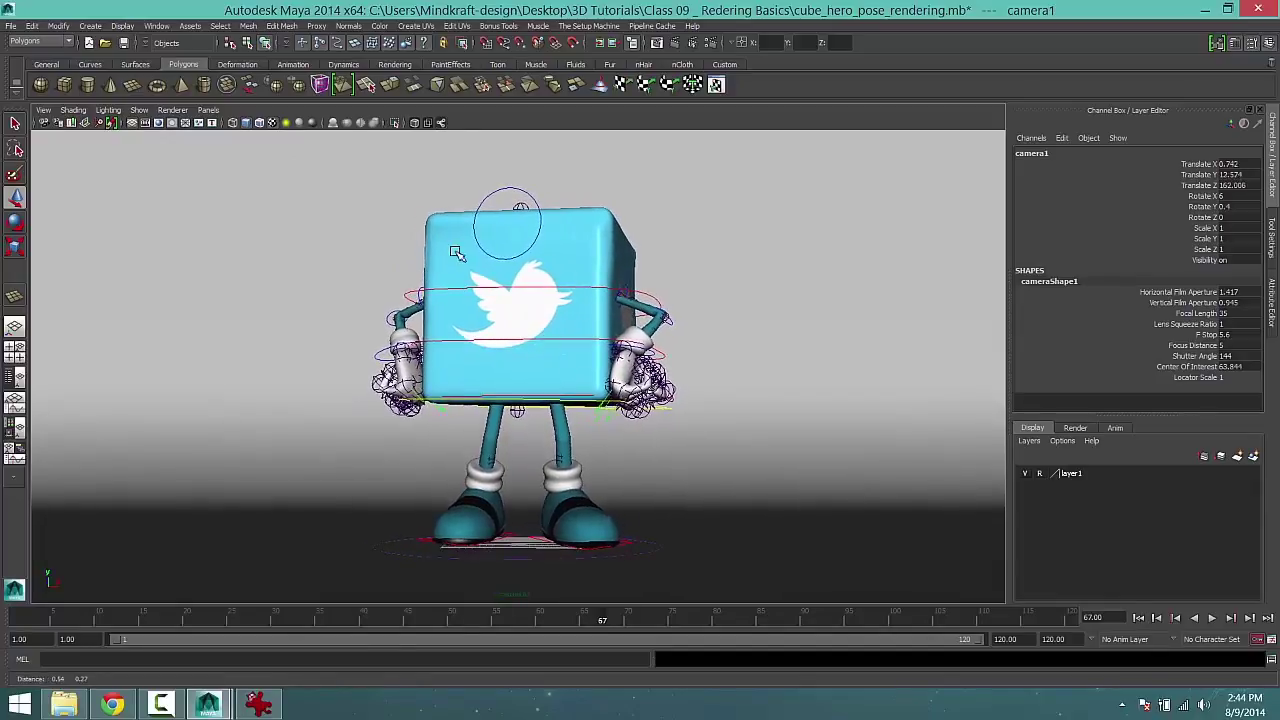
# Hide the joints and NURBS curves in the camera's view so only the character and backdrop are displayed.
pyautogui.click(139, 110)
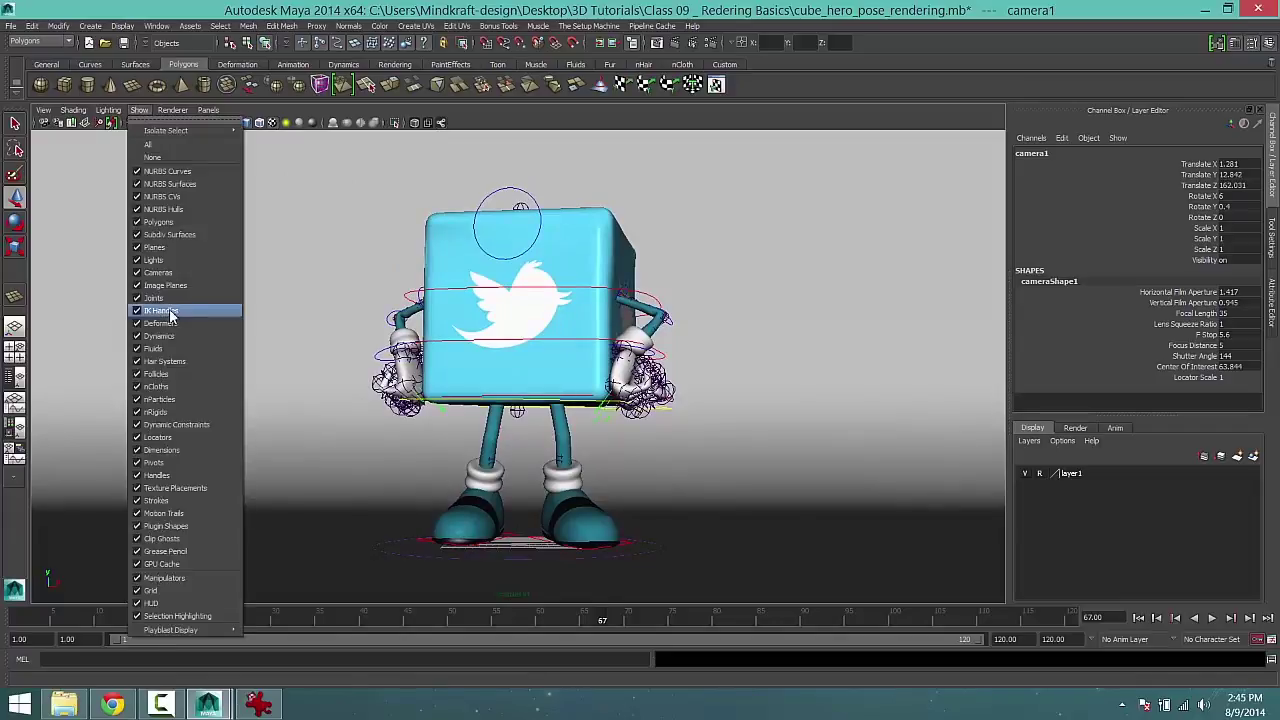
pyautogui.click(172, 300)
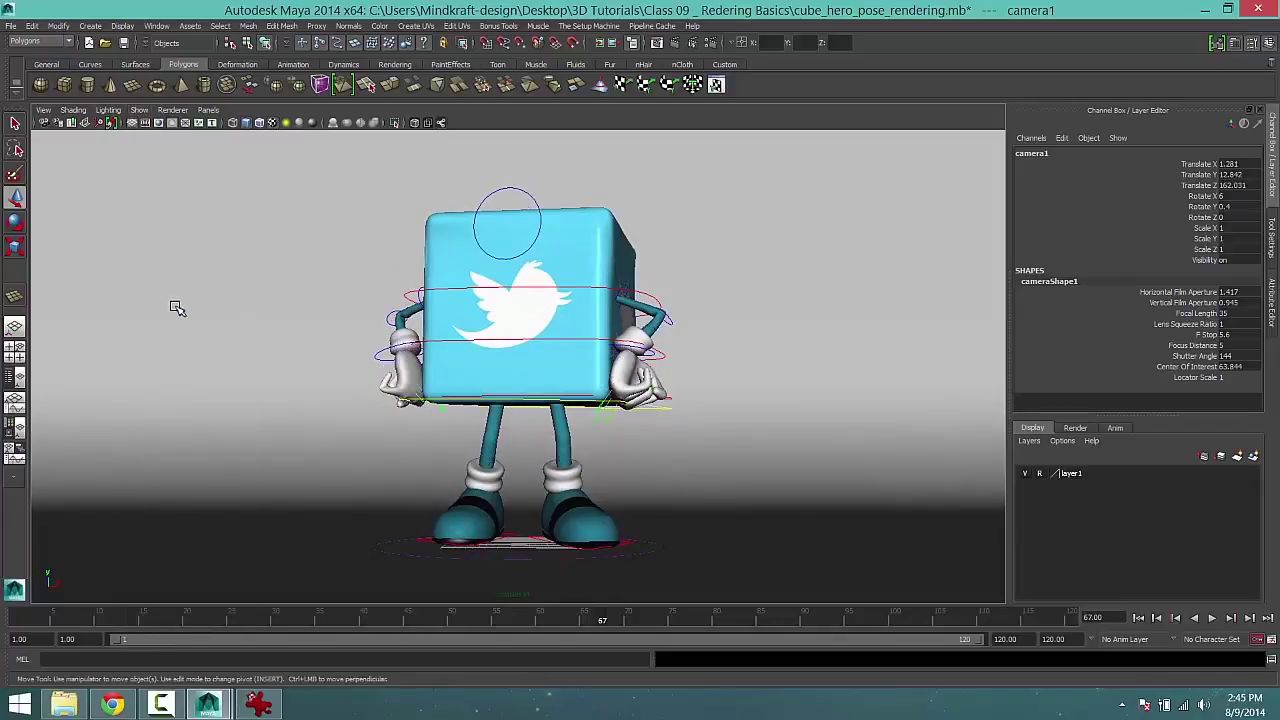
pyautogui.click(143, 111)
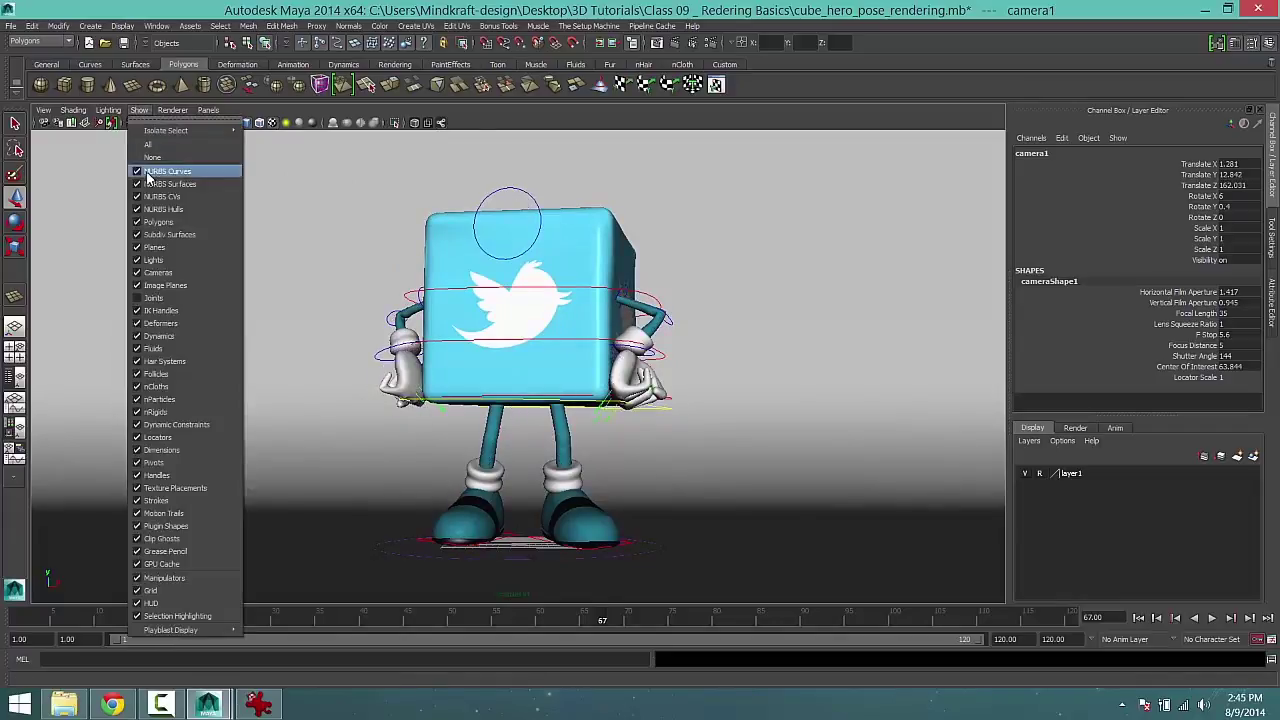
pyautogui.click(150, 175)
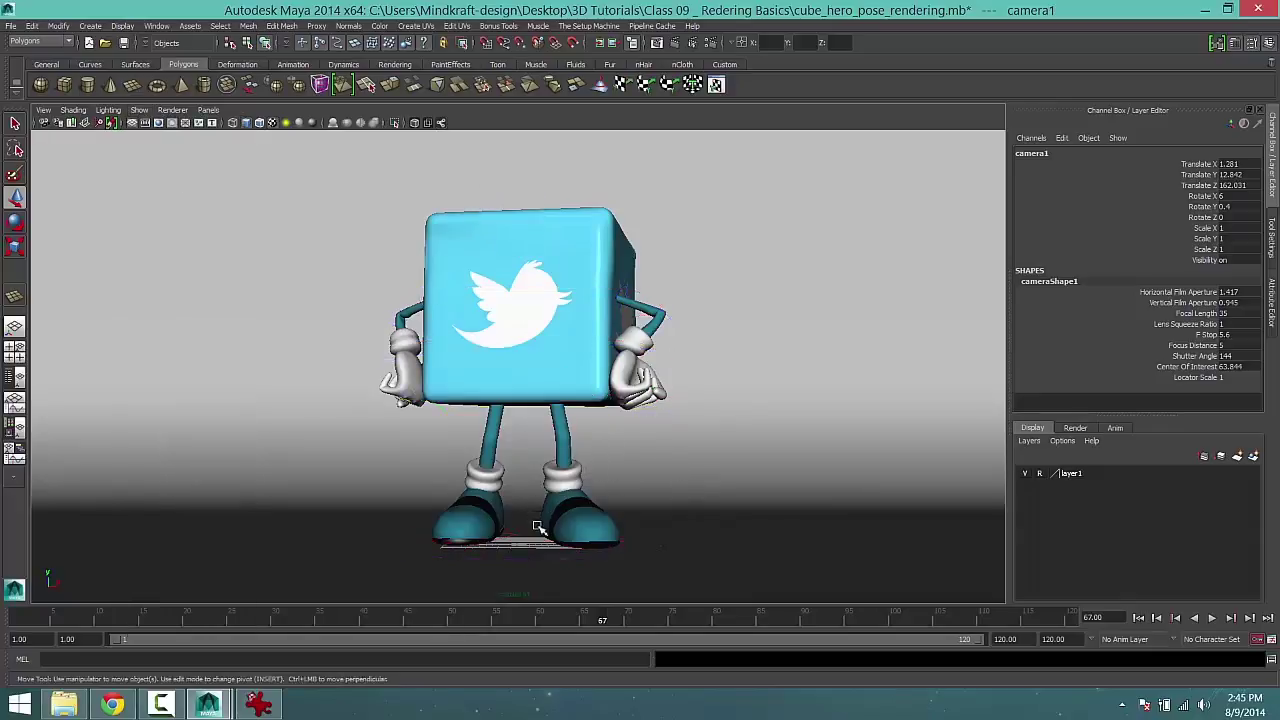
# Rename the render camera to hero_shot.
pyautogui.click(1046, 153)
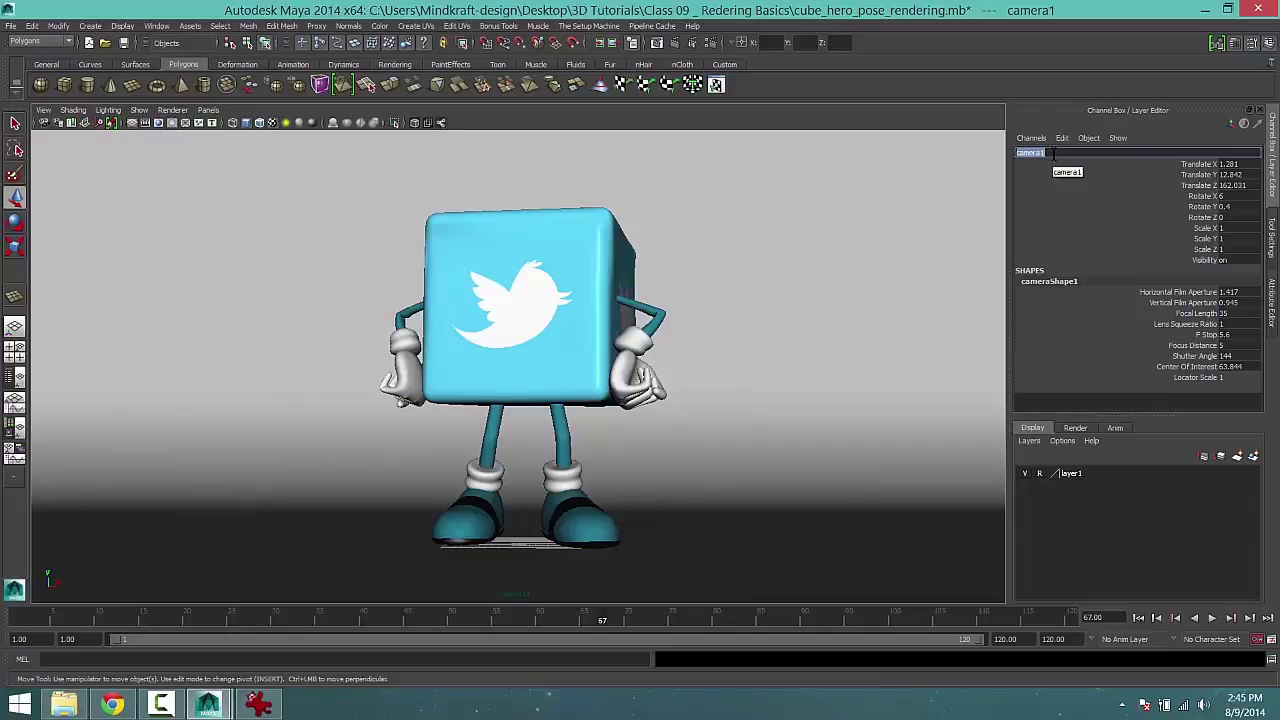
pyautogui.write('hero_sha')
pyautogui.press('Return')
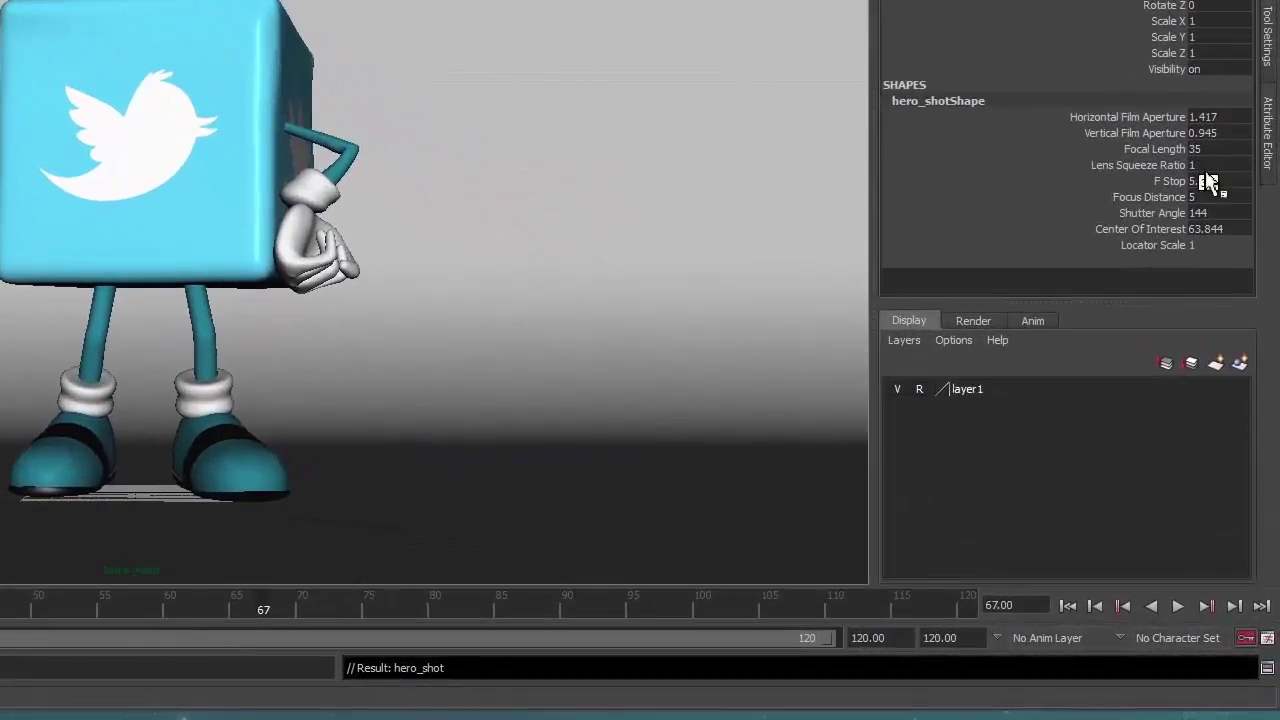
# Set the hero_shot camera's focal length to 50 and dolly it back until the whole character fits in frame.
pyautogui.write('50')
pyautogui.press('Return')
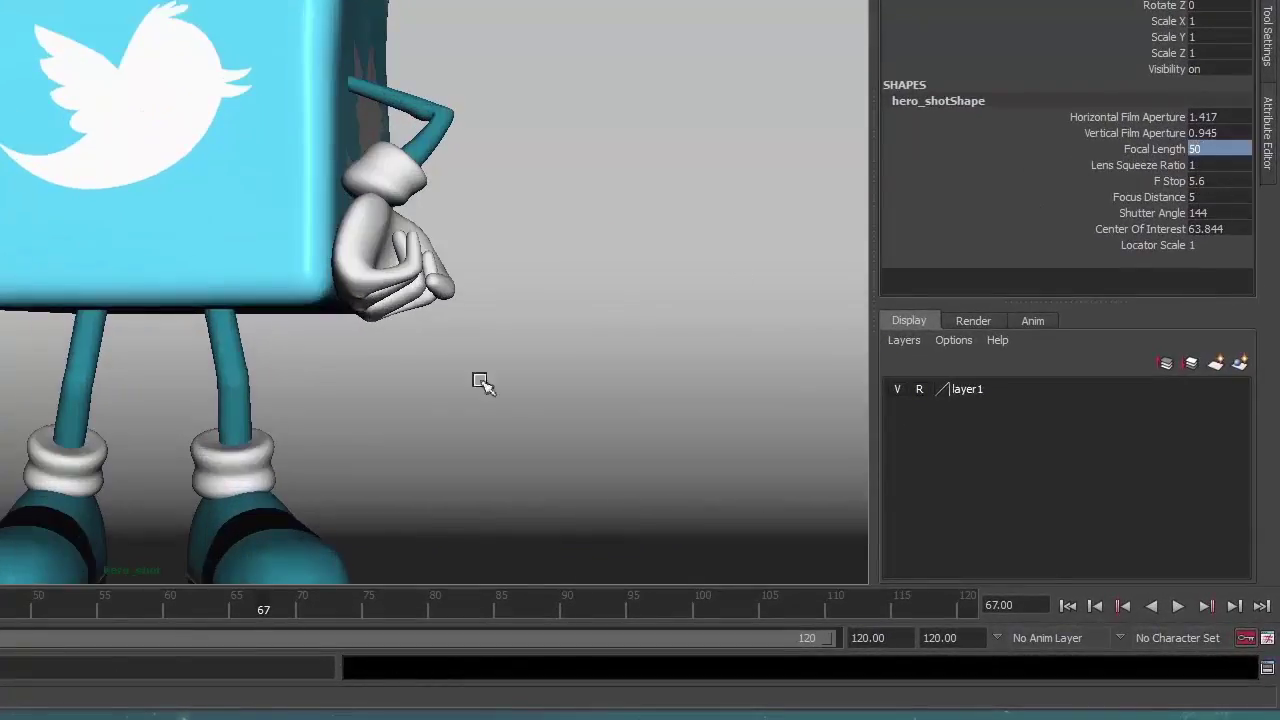
pyautogui.keyDown('alt'); pyautogui.moveTo(466, 349); pyautogui.dragTo(232, 332, button='right'); pyautogui.keyUp('alt')
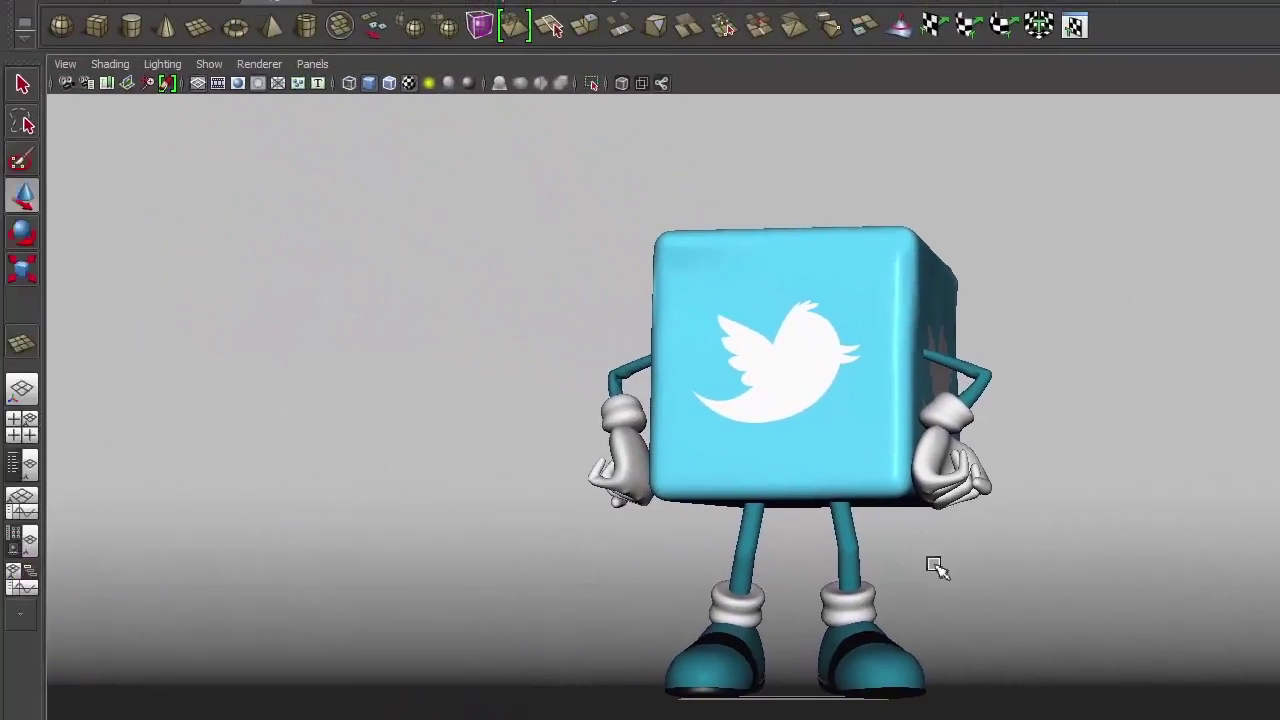
# Dolly the hero_shot camera slightly in to about 232 in Z and select the camera from its own view.
pyautogui.click(1103, 381)
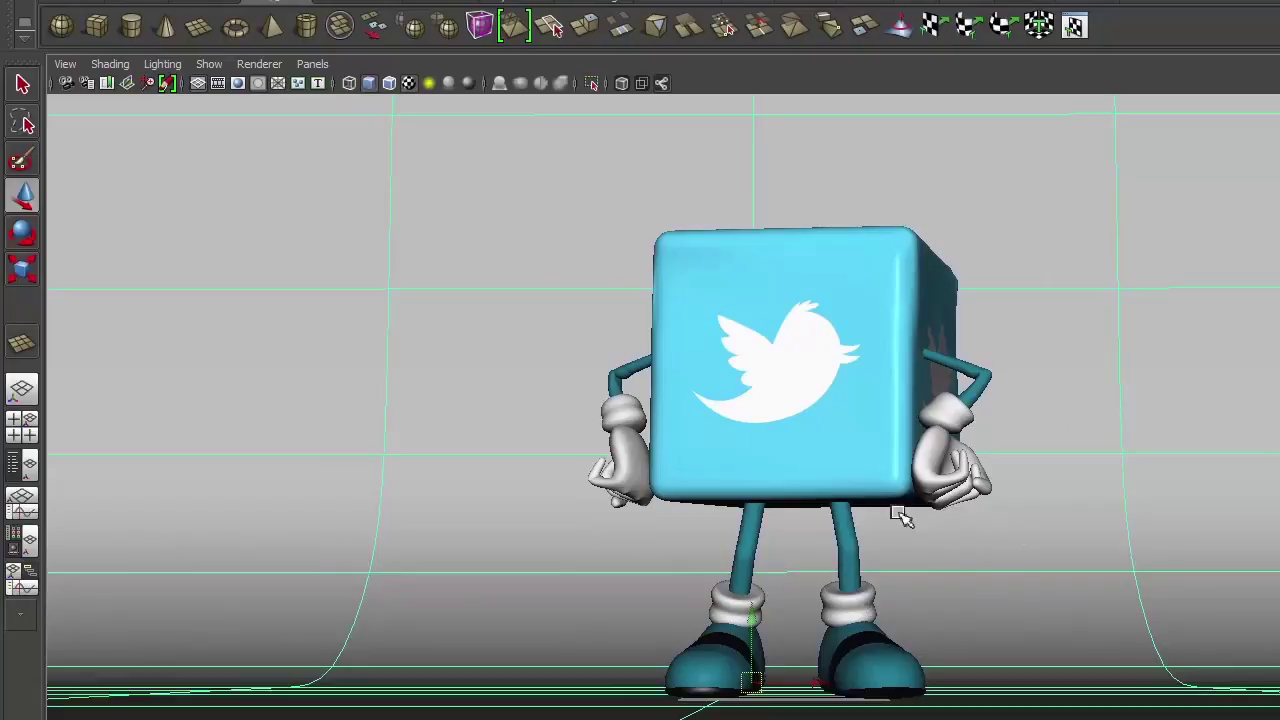
pyautogui.scroll(2, 870, 512)
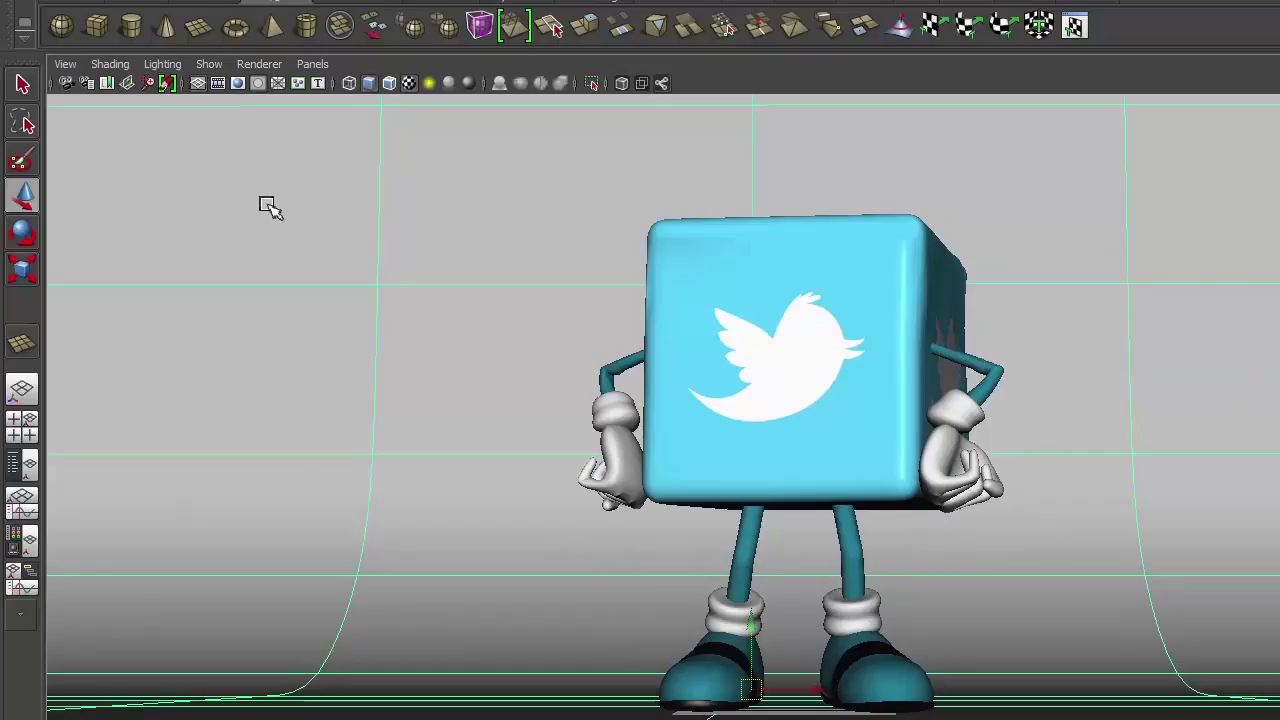
pyautogui.click(66, 66)
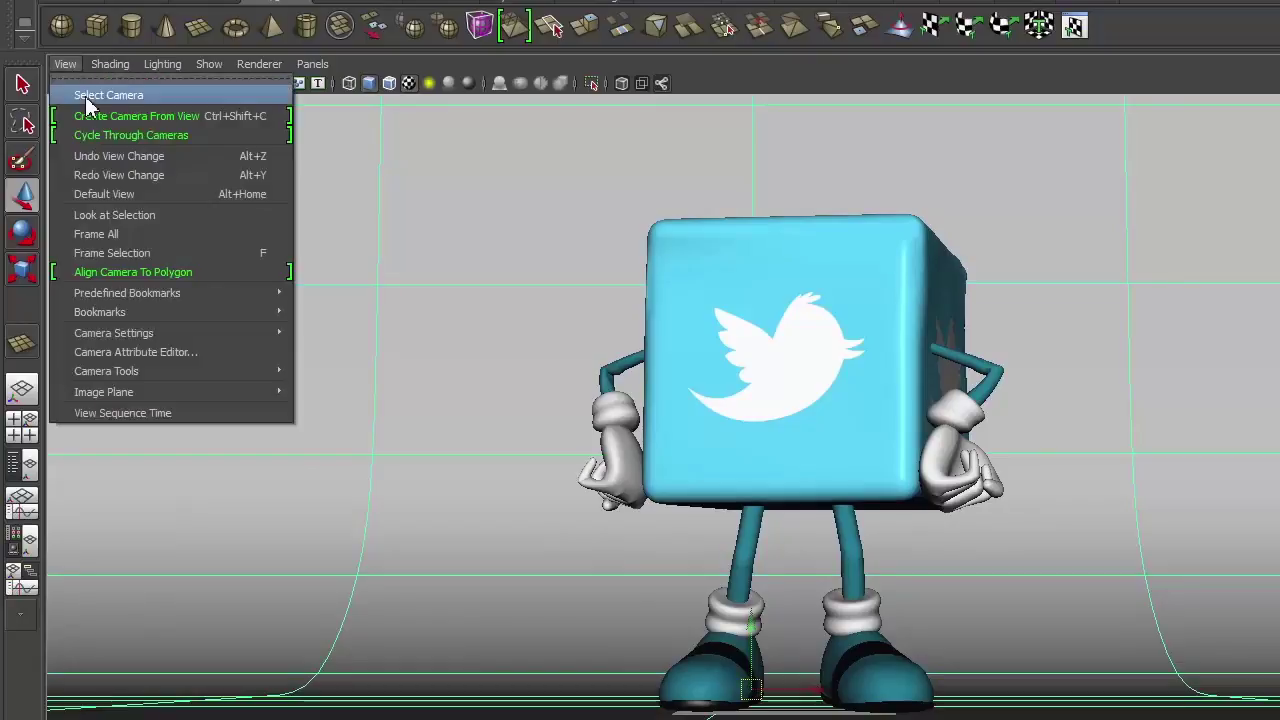
pyautogui.click(84, 94)
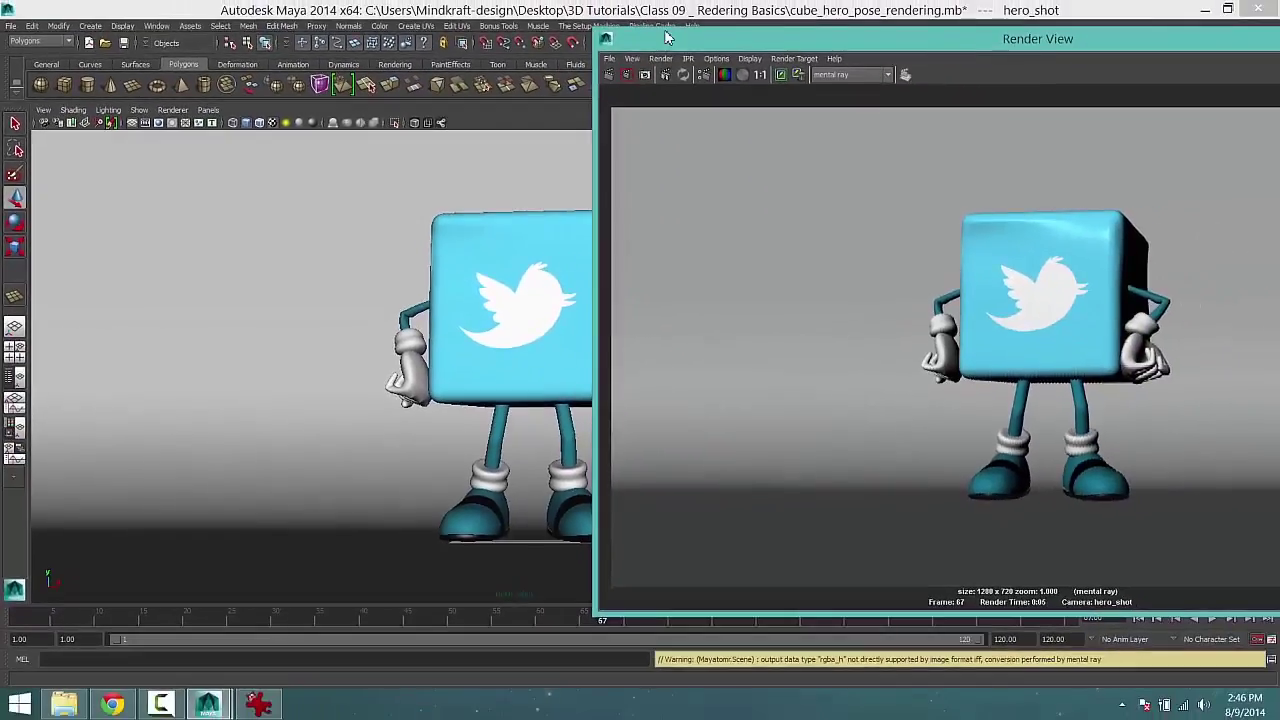
# Move the render window aside to compare the test render's framing with the camera view, and close the render window.
pyautogui.moveTo(859, 49); pyautogui.dragTo(756, 79)
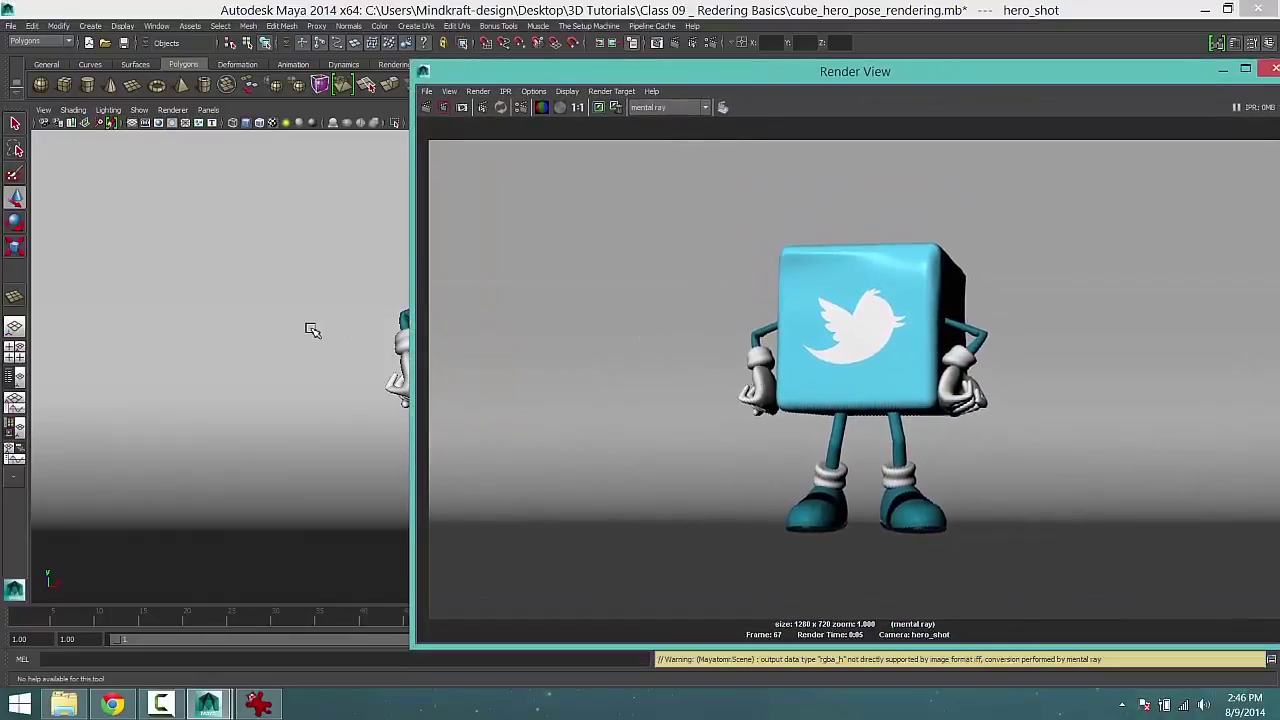
pyautogui.moveTo(800, 72); pyautogui.dragTo(420, 61)
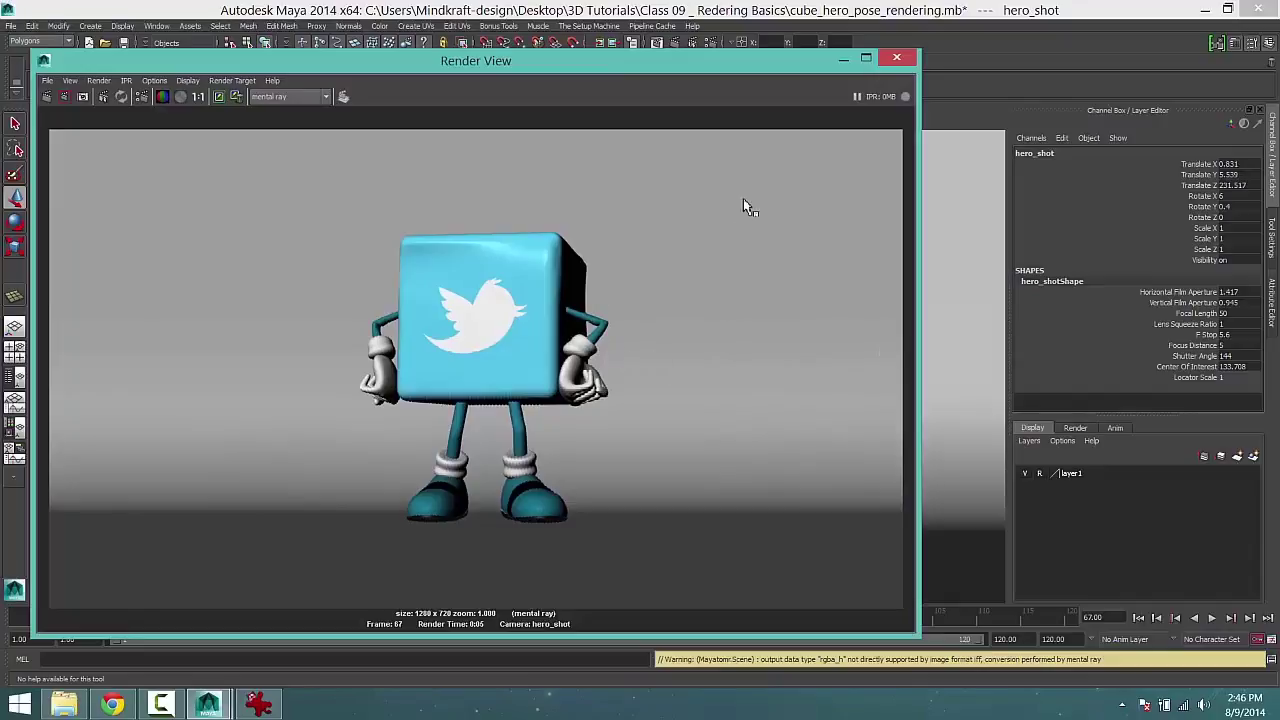
pyautogui.click(897, 61)
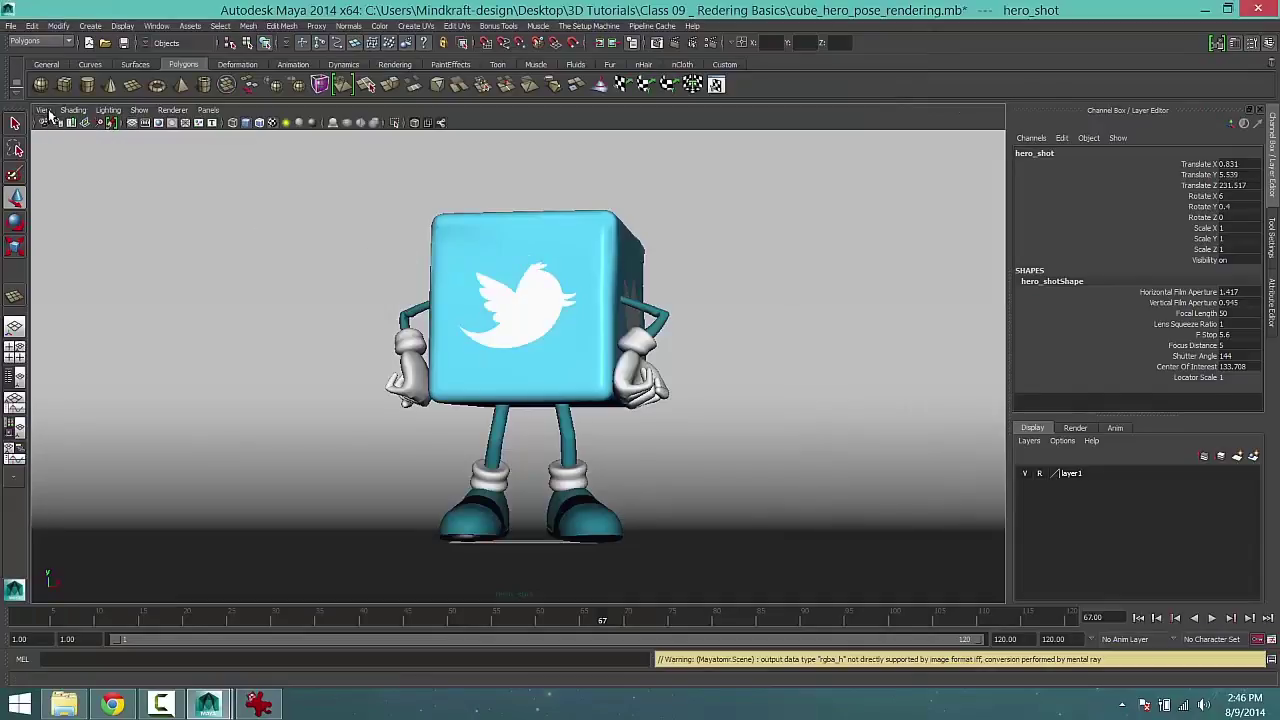
# Display the resolution gate in the hero_shot camera's view.
pyautogui.click(45, 111)
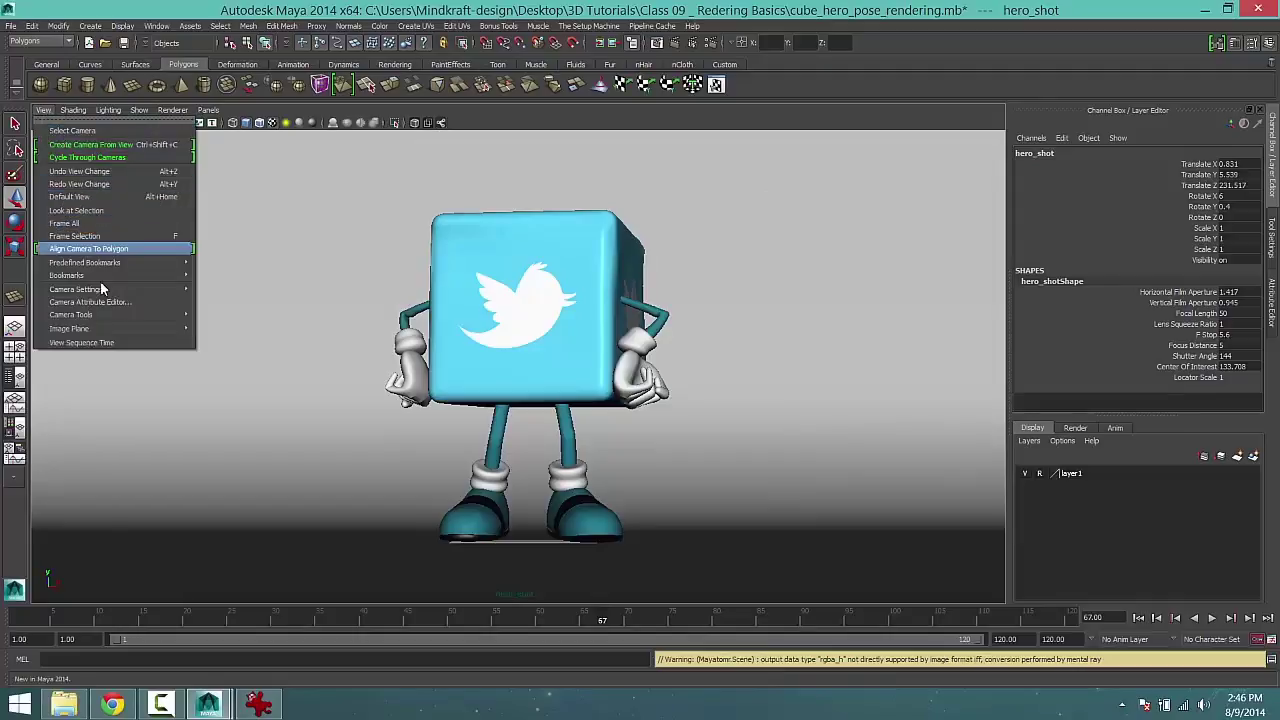
pyautogui.moveTo(104, 290)
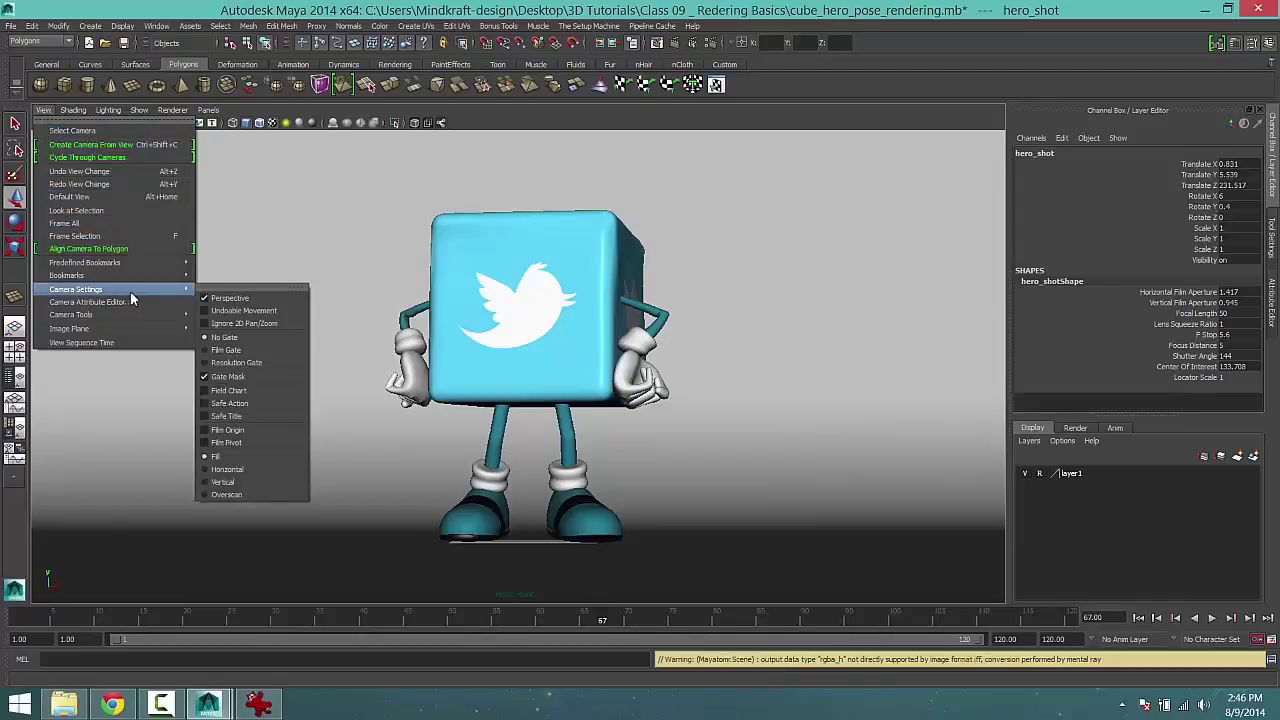
pyautogui.click(243, 364)
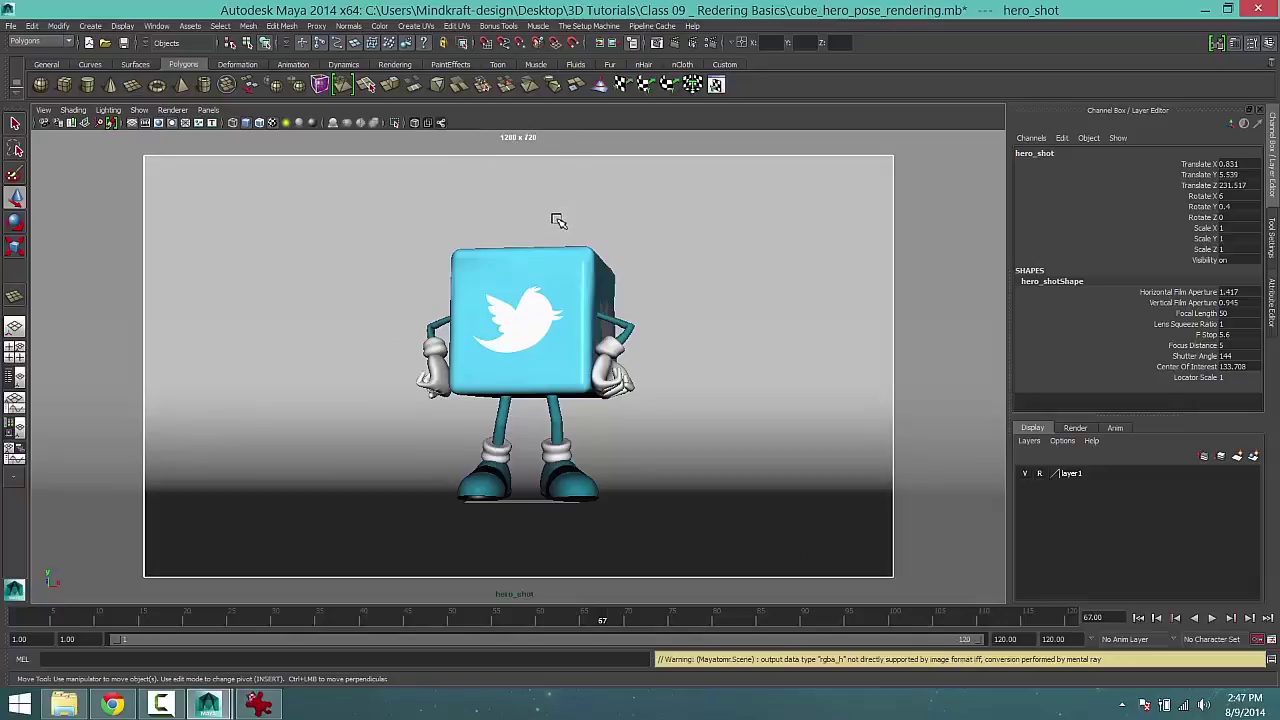
# Reframe the character larger and centred inside the resolution gate, moving the hero_shot camera to about 3.1, 9.1, 180.
pyautogui.moveTo(558, 219); pyautogui.dragTo(538, 248, button='middle')
pyautogui.keyDown('alt'); pyautogui.moveTo(530, 250); pyautogui.dragTo(650, 246, button='right'); pyautogui.keyUp('alt')
pyautogui.keyDown('alt'); pyautogui.moveTo(618, 199); pyautogui.dragTo(609, 194, button='middle'); pyautogui.keyUp('alt')
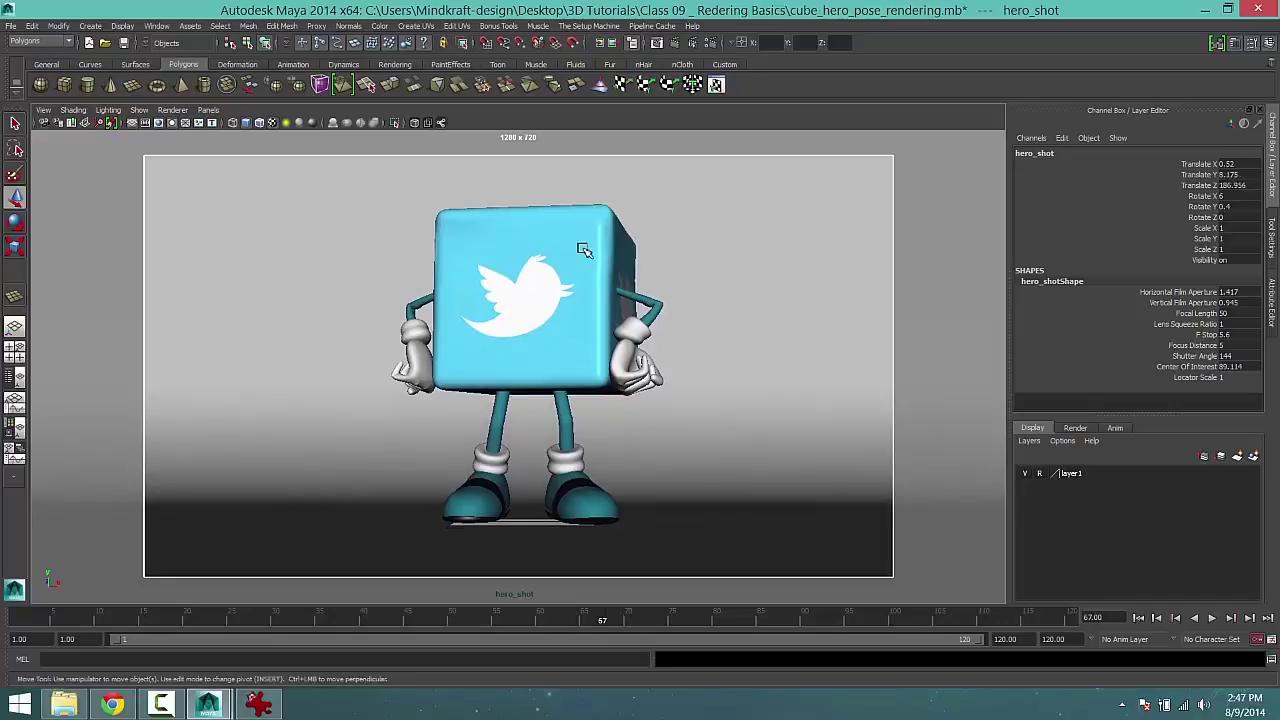
pyautogui.keyDown('alt'); pyautogui.moveTo(586, 249); pyautogui.dragTo(604, 248, button='right'); pyautogui.keyUp('alt')
pyautogui.keyDown('alt'); pyautogui.moveTo(611, 245); pyautogui.dragTo(572, 247, button='middle'); pyautogui.keyUp('alt')
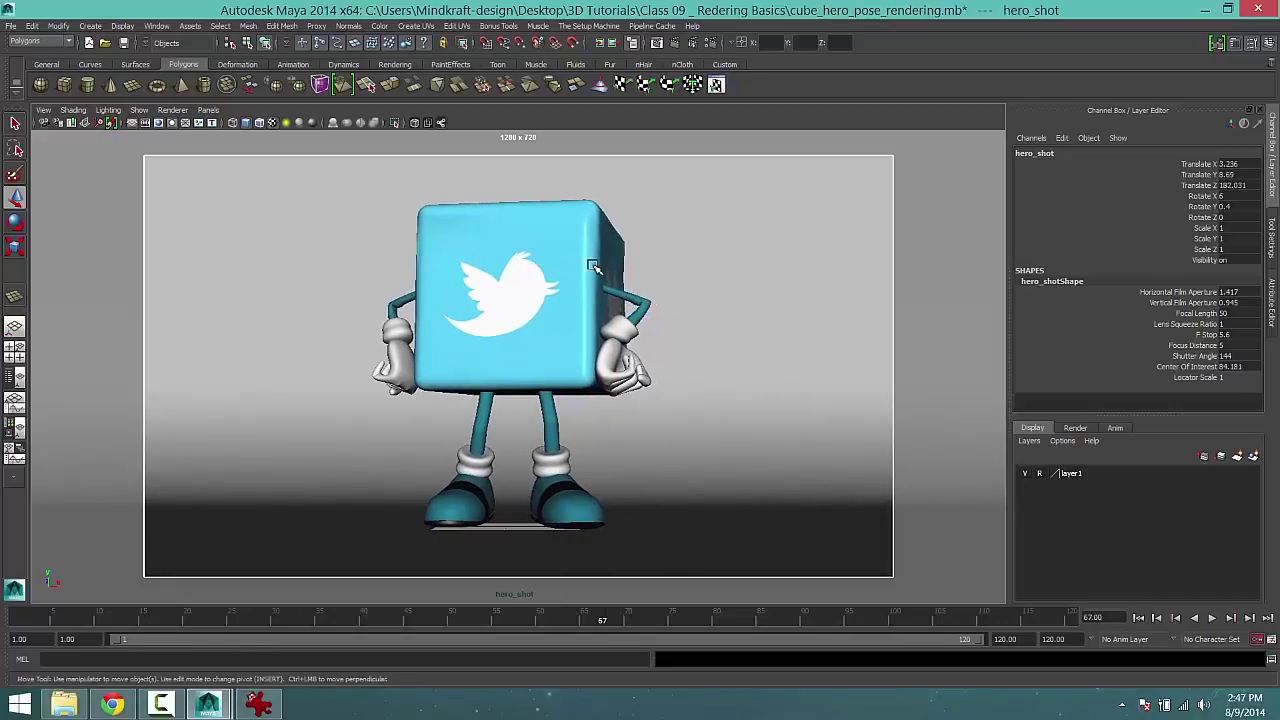
pyautogui.keyDown('alt'); pyautogui.moveTo(548, 264); pyautogui.dragTo(557, 262, button='right'); pyautogui.keyUp('alt')
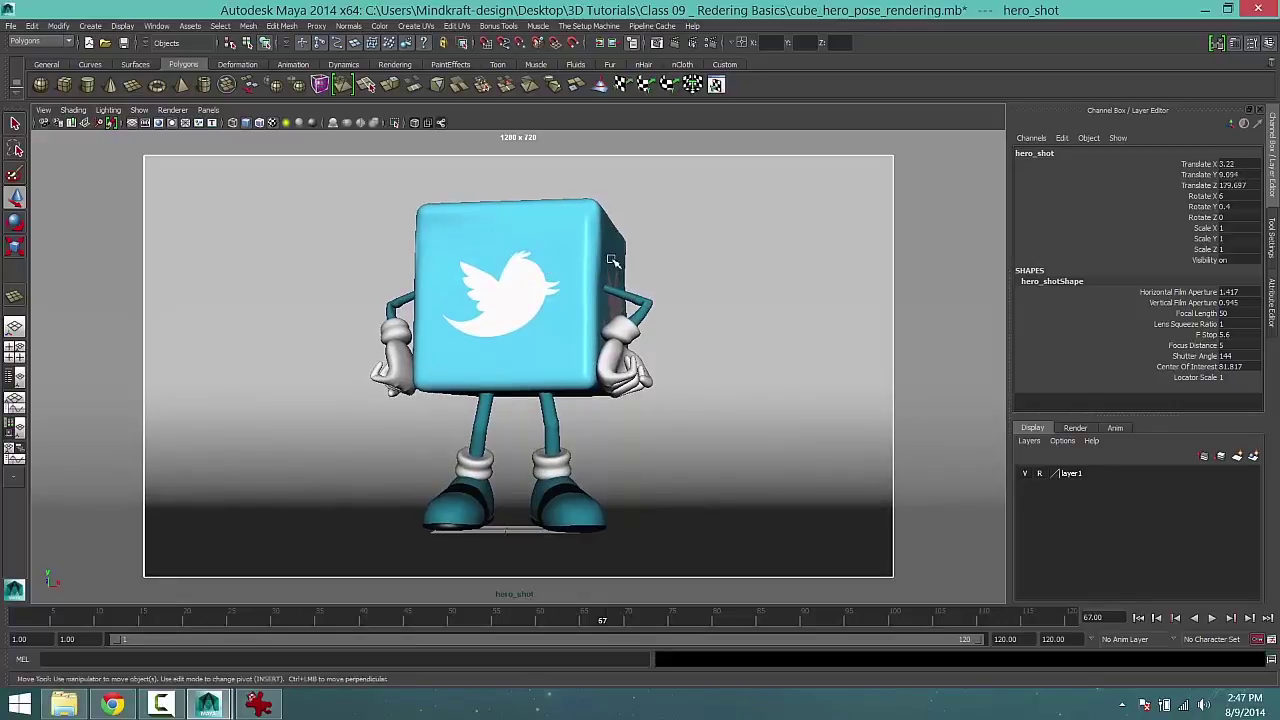
pyautogui.keyDown('alt'); pyautogui.moveTo(534, 281); pyautogui.dragTo(531, 292, button='middle'); pyautogui.keyUp('alt')
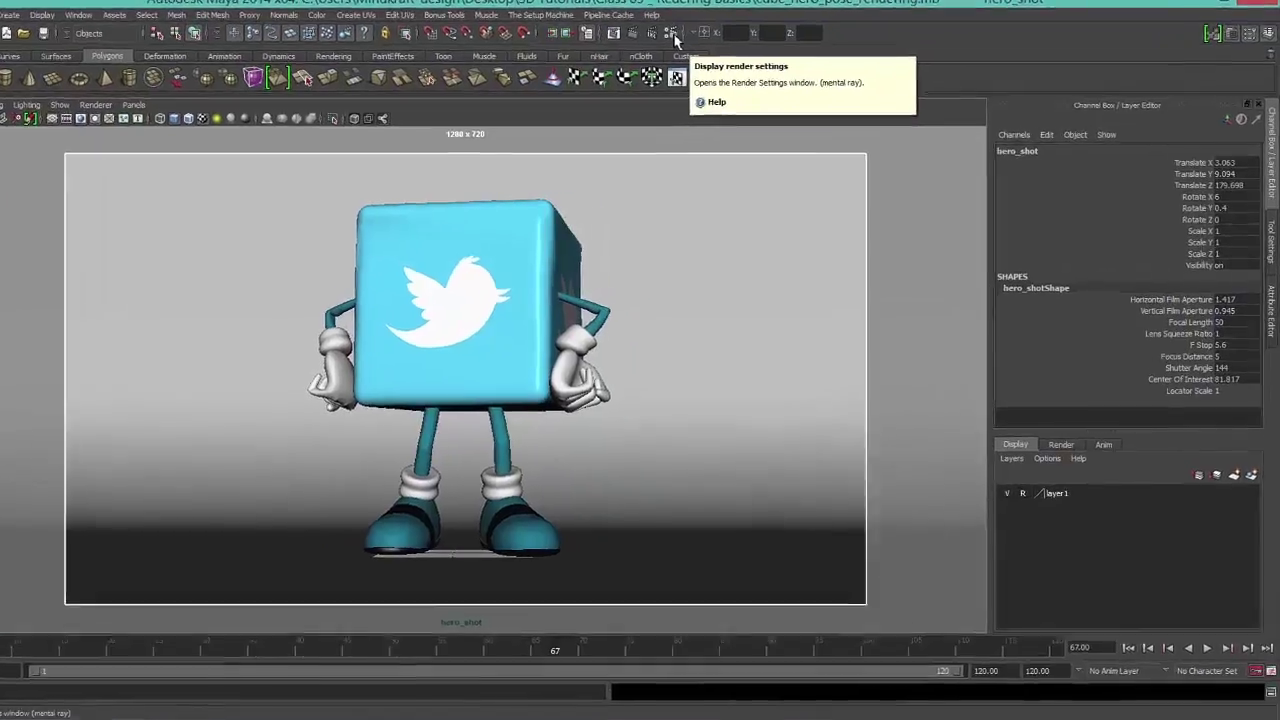
# Open the render settings and look through the common options for file output, renderable camera and image size.
pyautogui.click(712, 44)
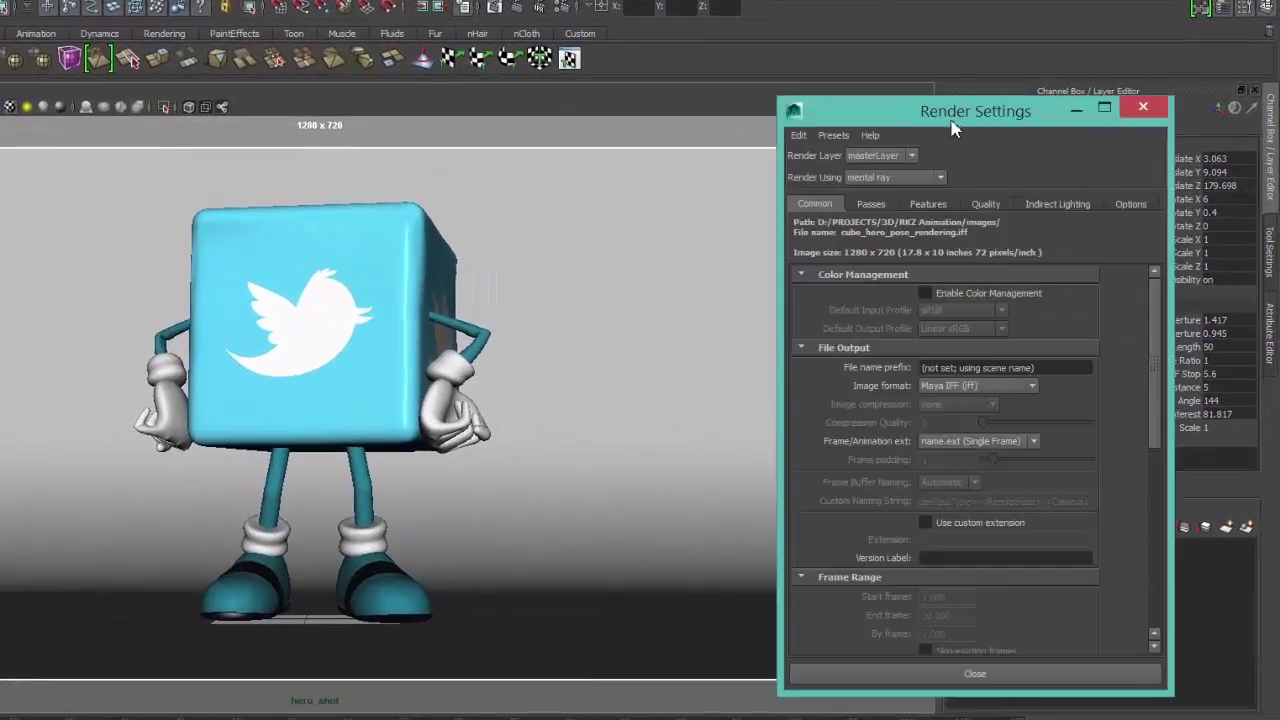
pyautogui.moveTo(955, 118); pyautogui.dragTo(950, 22)
pyautogui.moveTo(670, 211); pyautogui.dragTo(684, 211)
pyautogui.scroll(-5, 1126, 168)
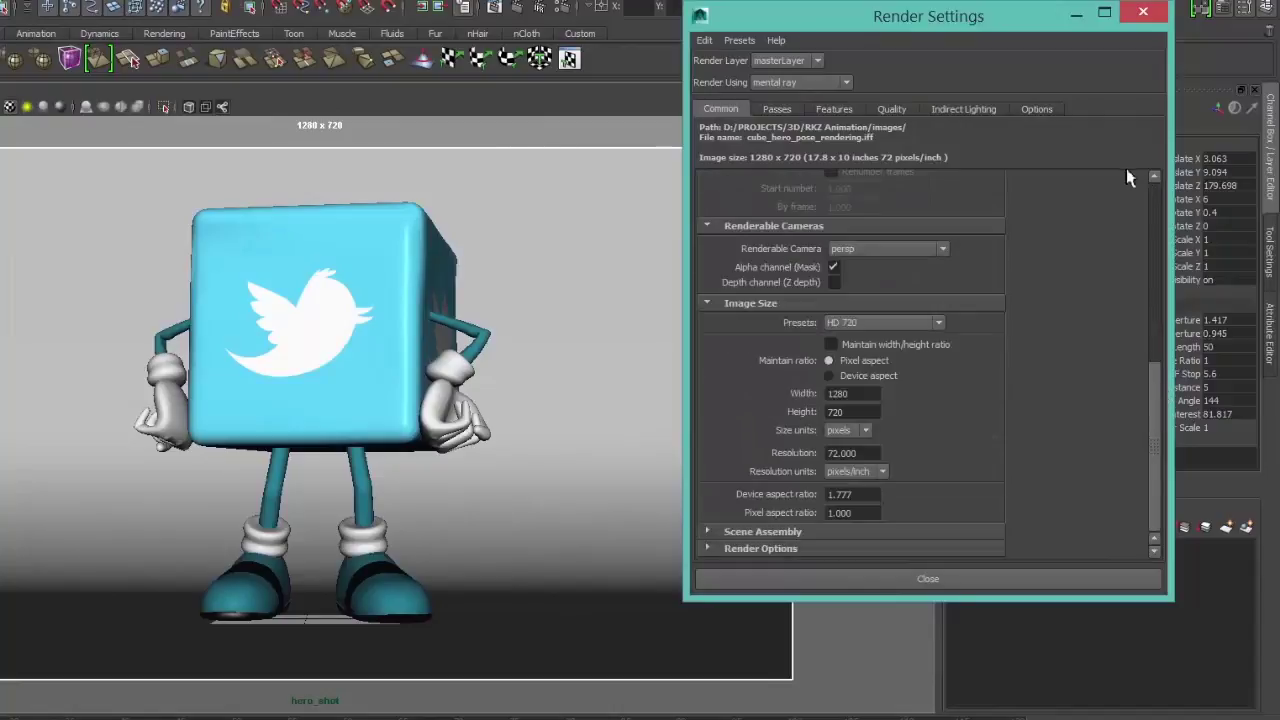
pyautogui.scroll(5, 1126, 168)
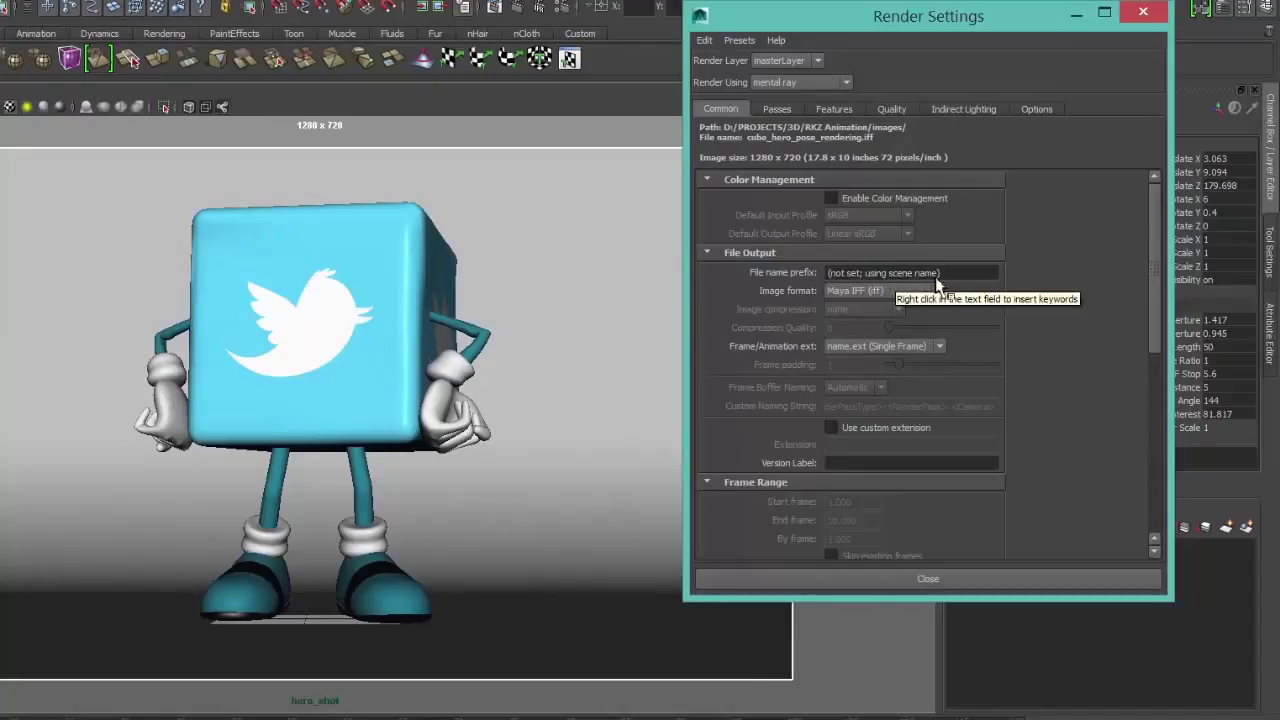
# Look through the available output image formats and set the image format to JPEG (jpg).
pyautogui.click(872, 292)
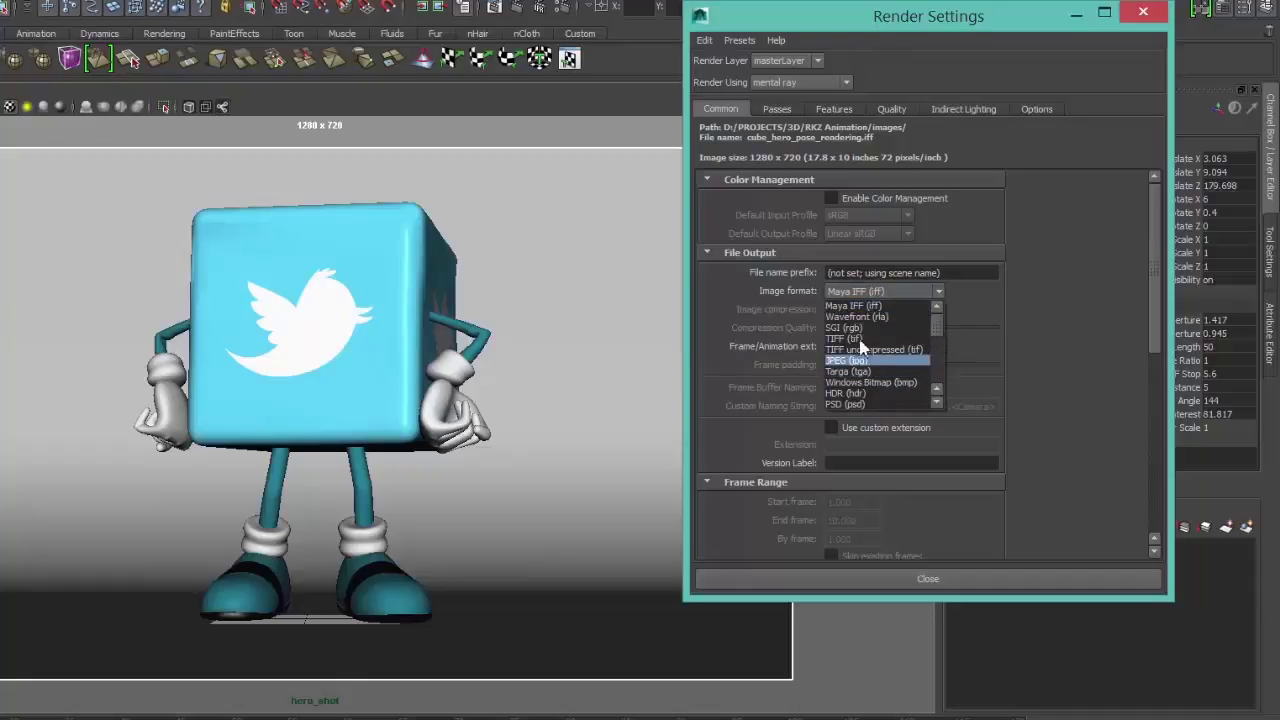
pyautogui.moveTo(938, 346)
pyautogui.mouseDown()
pyautogui.moveTo(937, 386)
pyautogui.moveTo(934, 343)
pyautogui.mouseUp()
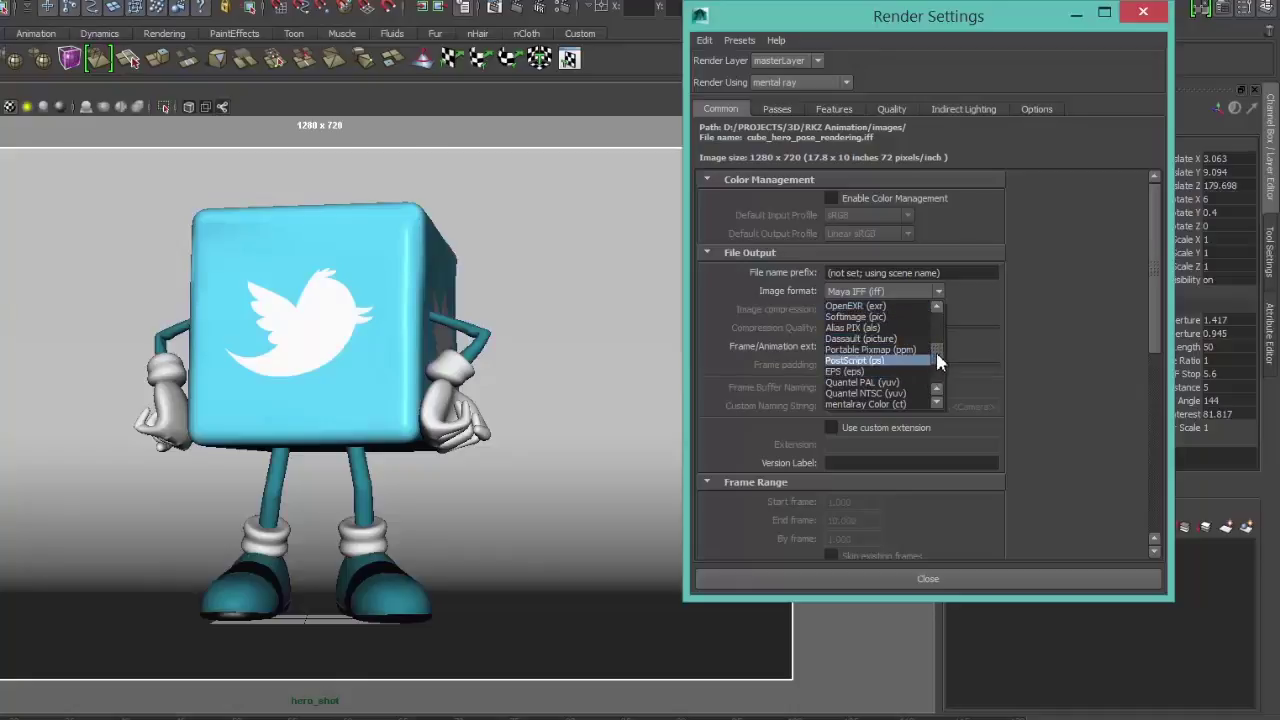
pyautogui.moveTo(937, 354); pyautogui.dragTo(937, 346)
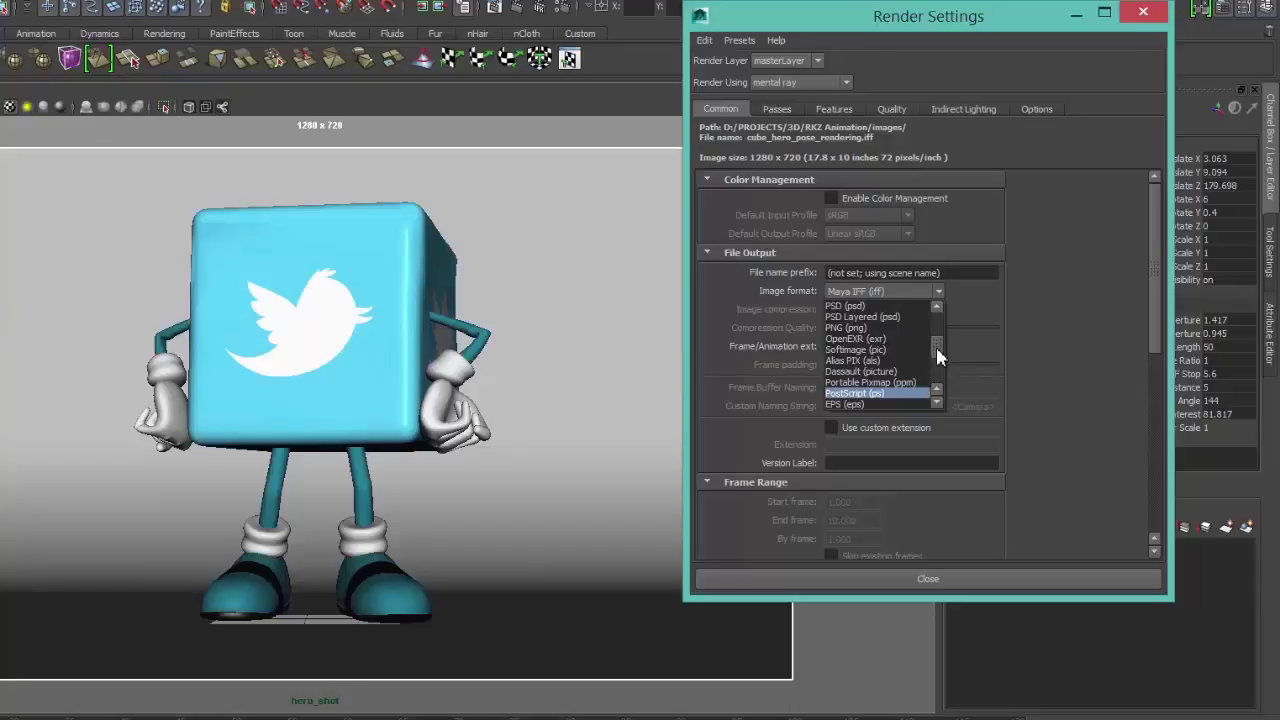
pyautogui.moveTo(937, 350)
pyautogui.mouseDown()
pyautogui.moveTo(937, 321)
pyautogui.moveTo(945, 339)
pyautogui.mouseUp()
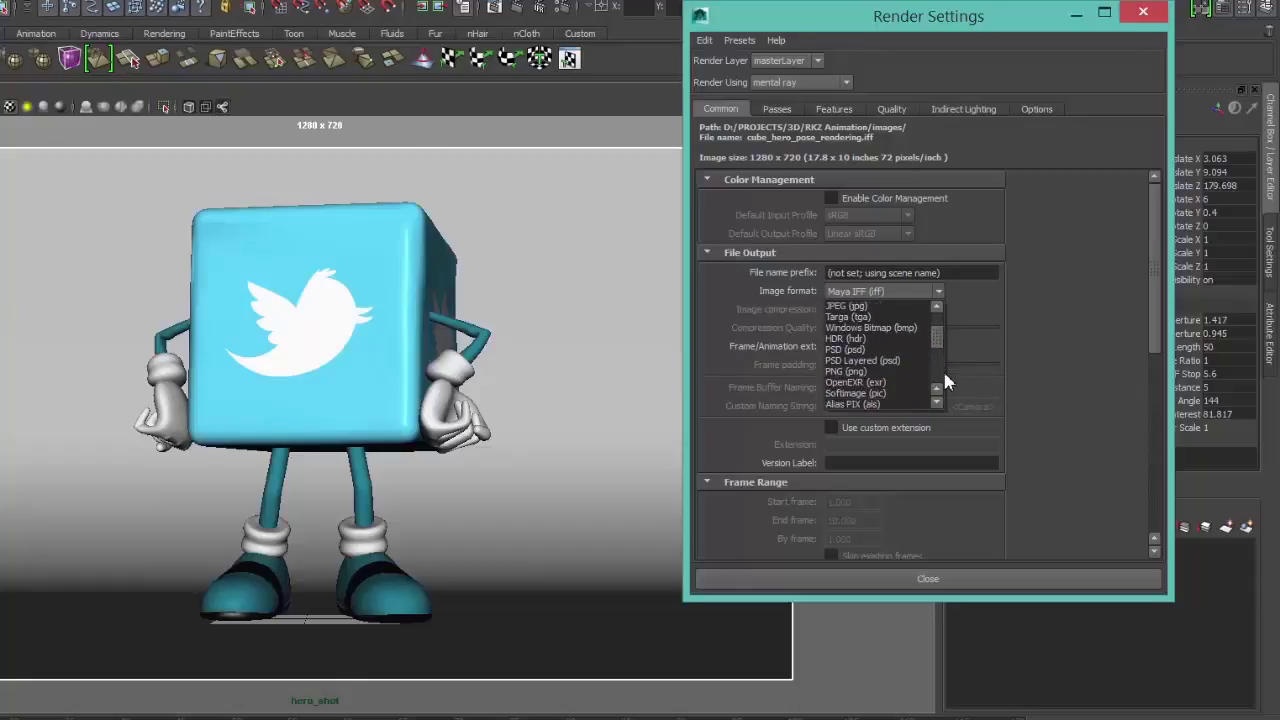
pyautogui.scroll(-3, 945, 378)
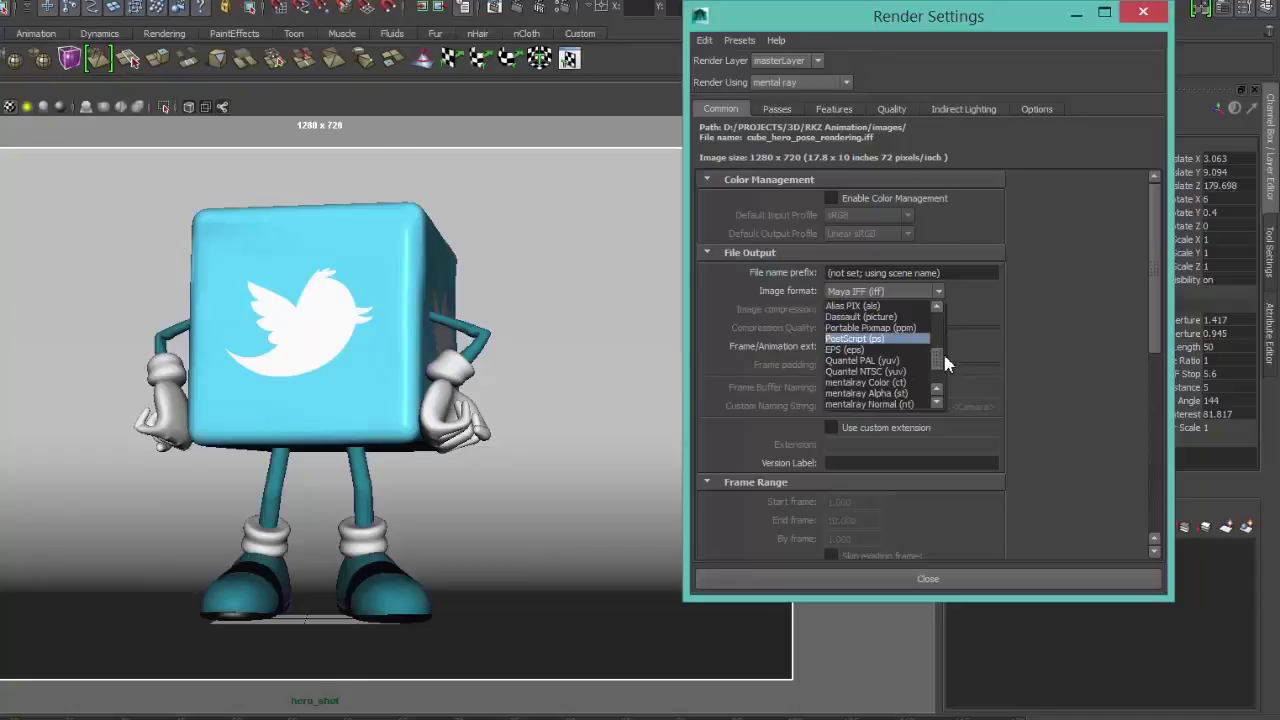
pyautogui.scroll(1, 943, 355)
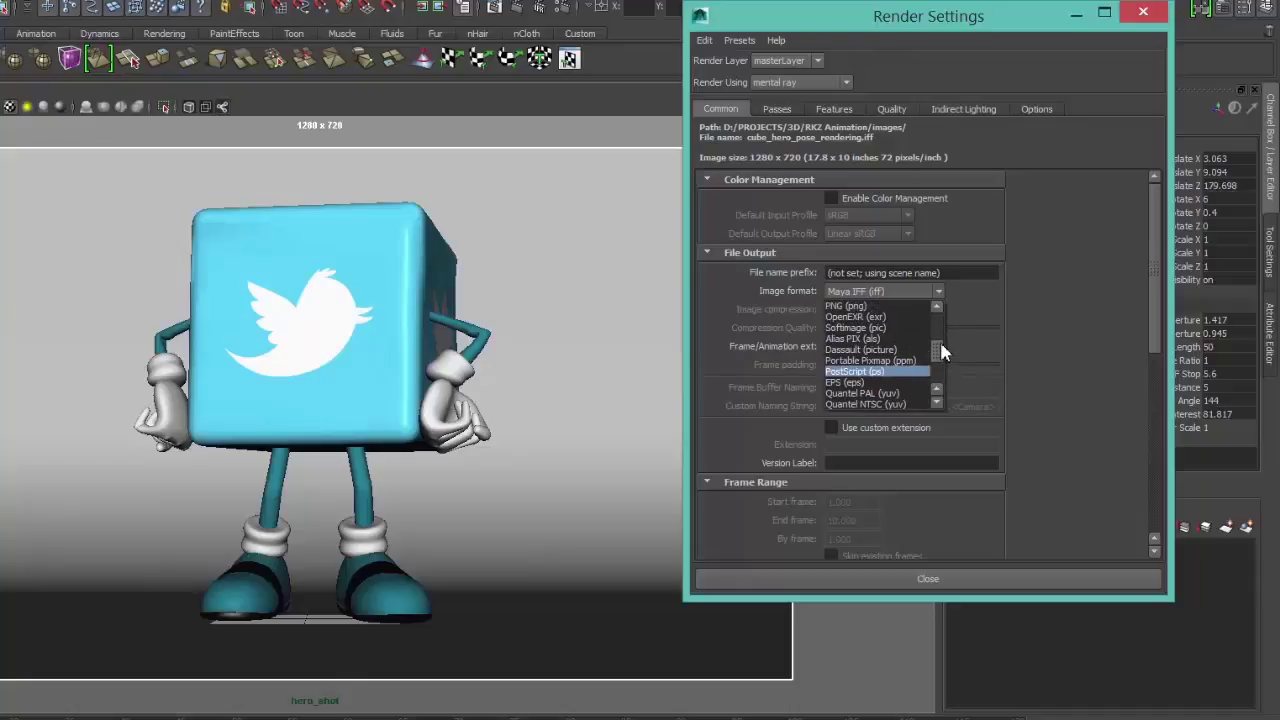
pyautogui.scroll(1, 942, 350)
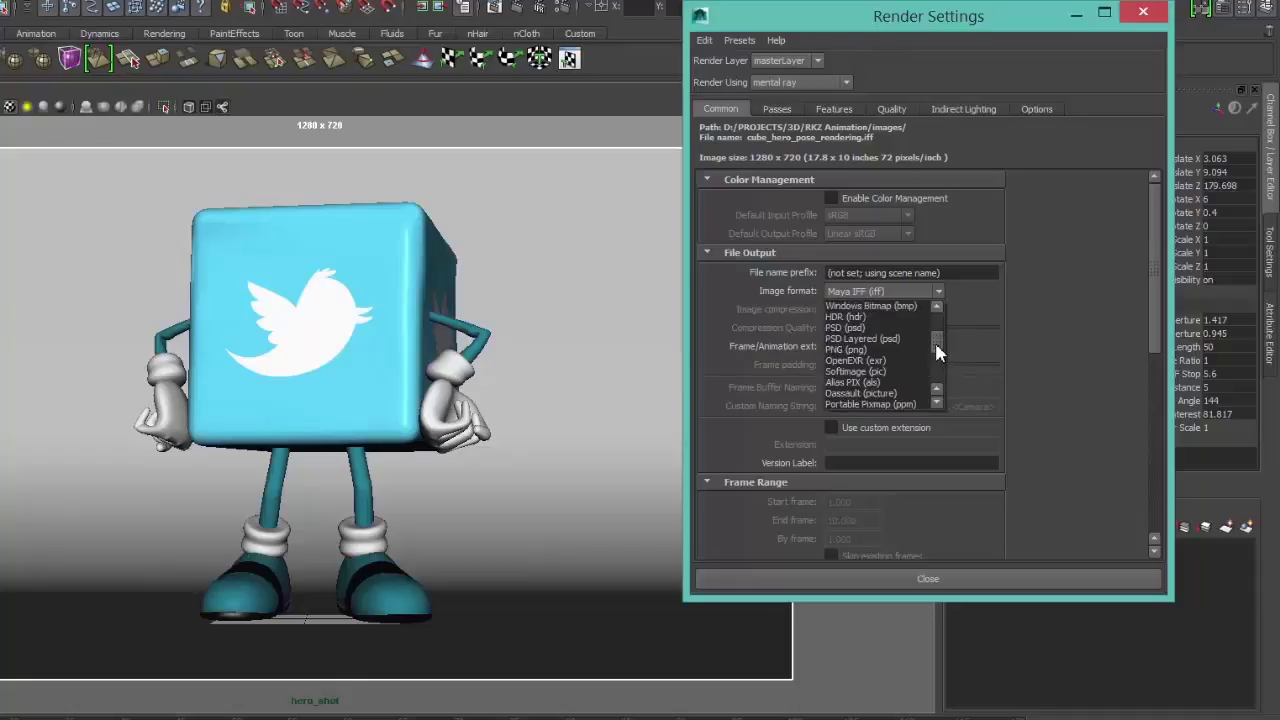
pyautogui.scroll(-1, 937, 352)
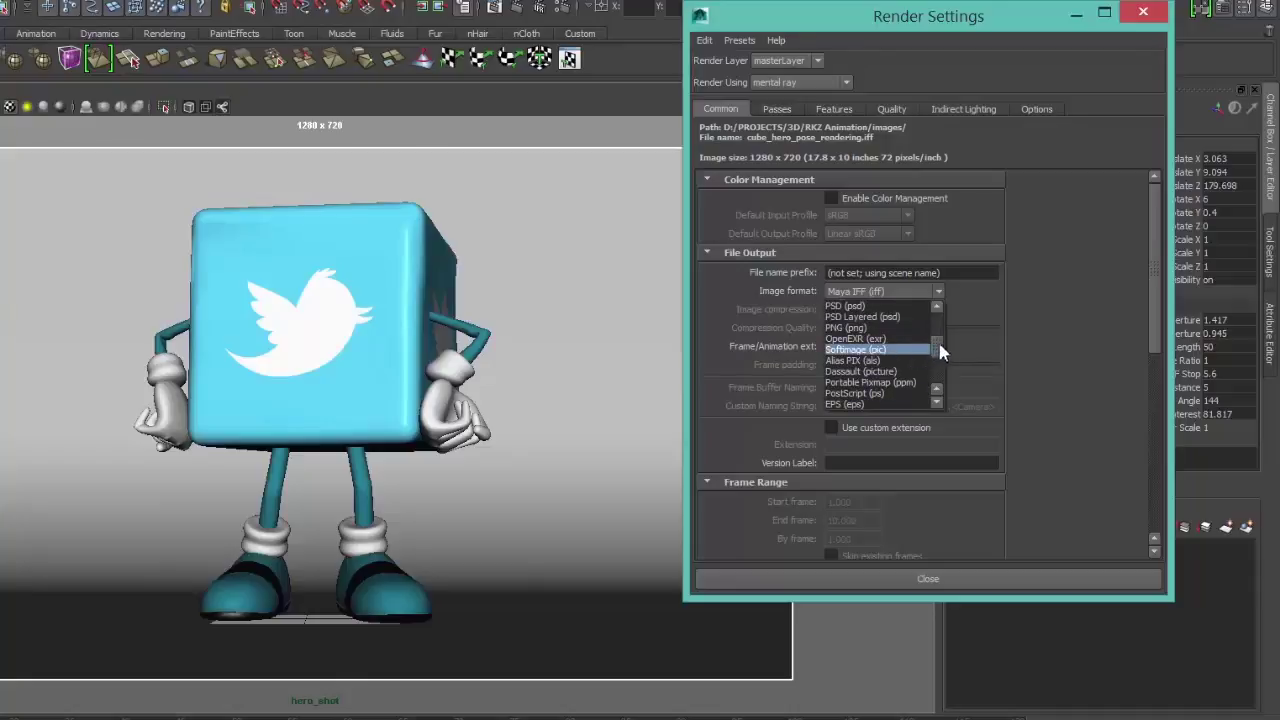
pyautogui.scroll(1, 940, 341)
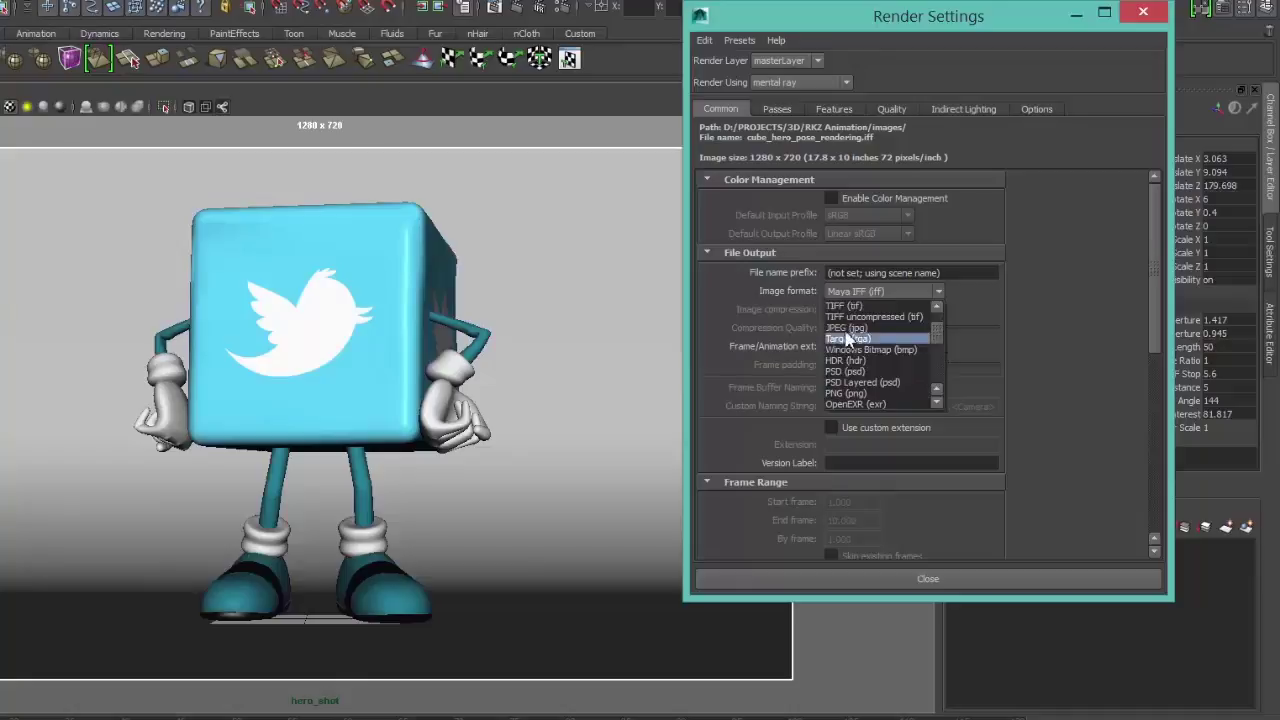
pyautogui.click(898, 303)
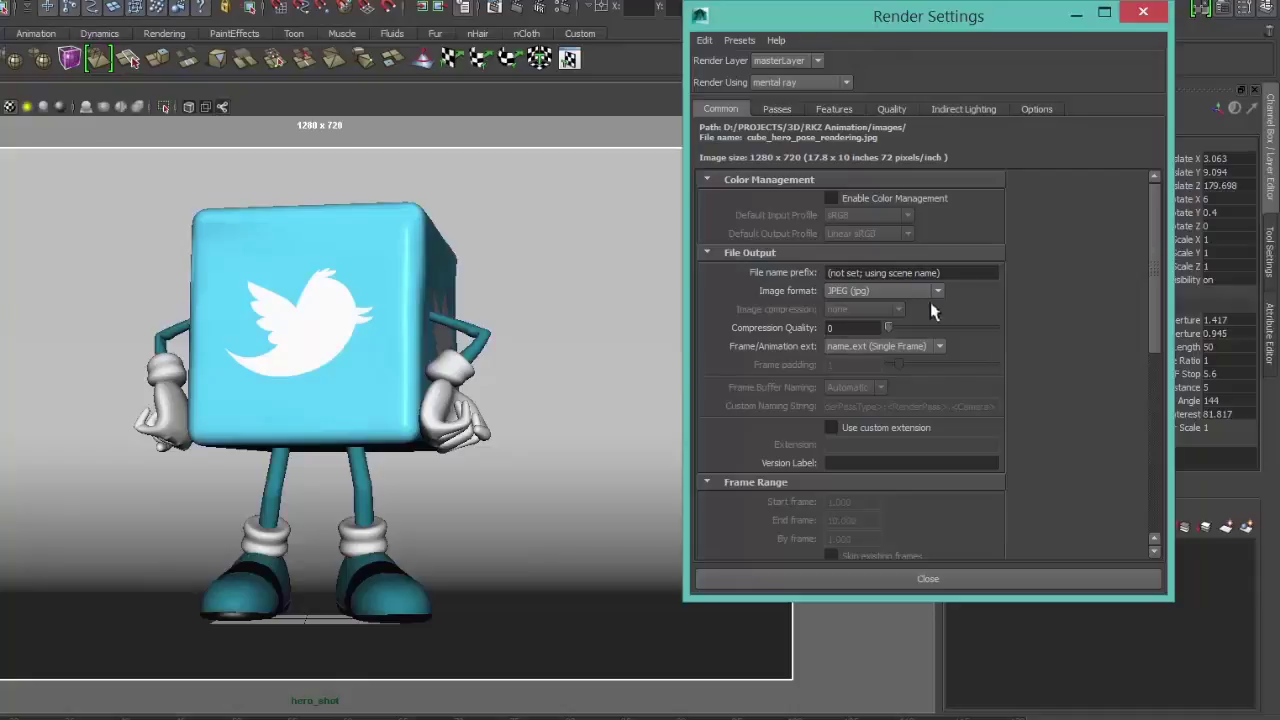
# Set the output image format to PNG (png).
pyautogui.click(908, 290)
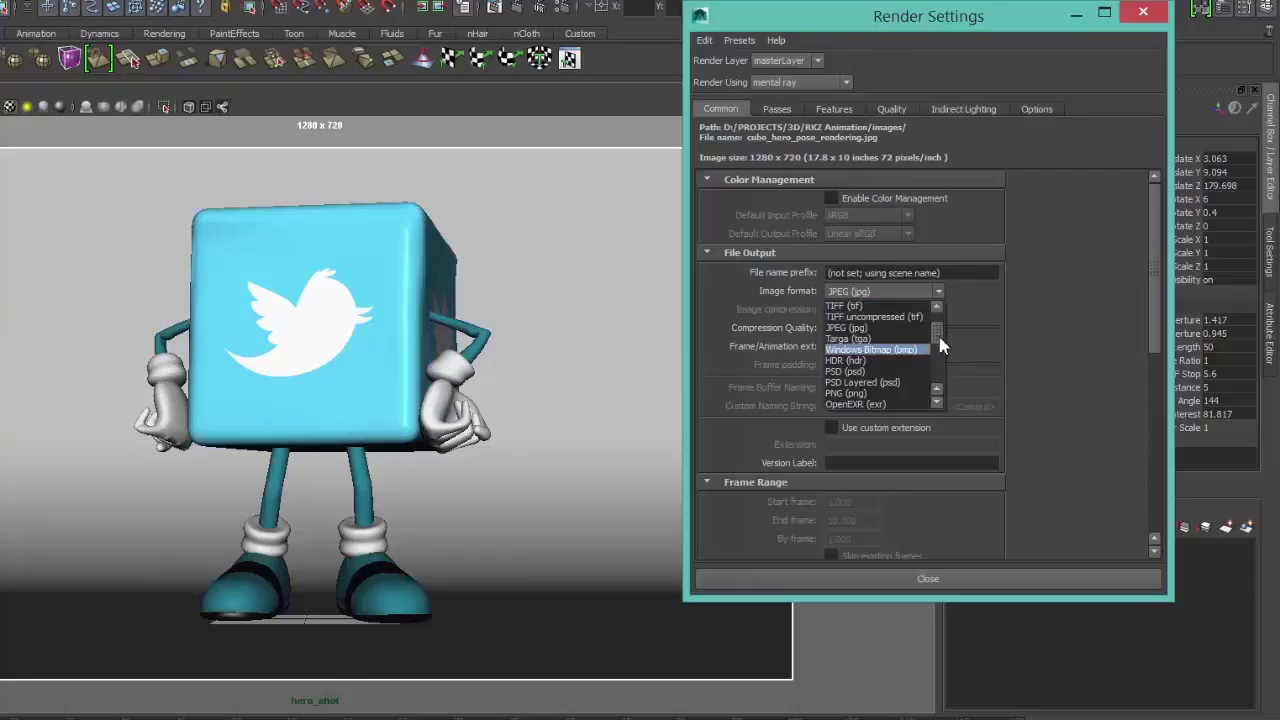
pyautogui.scroll(-1, 940, 344)
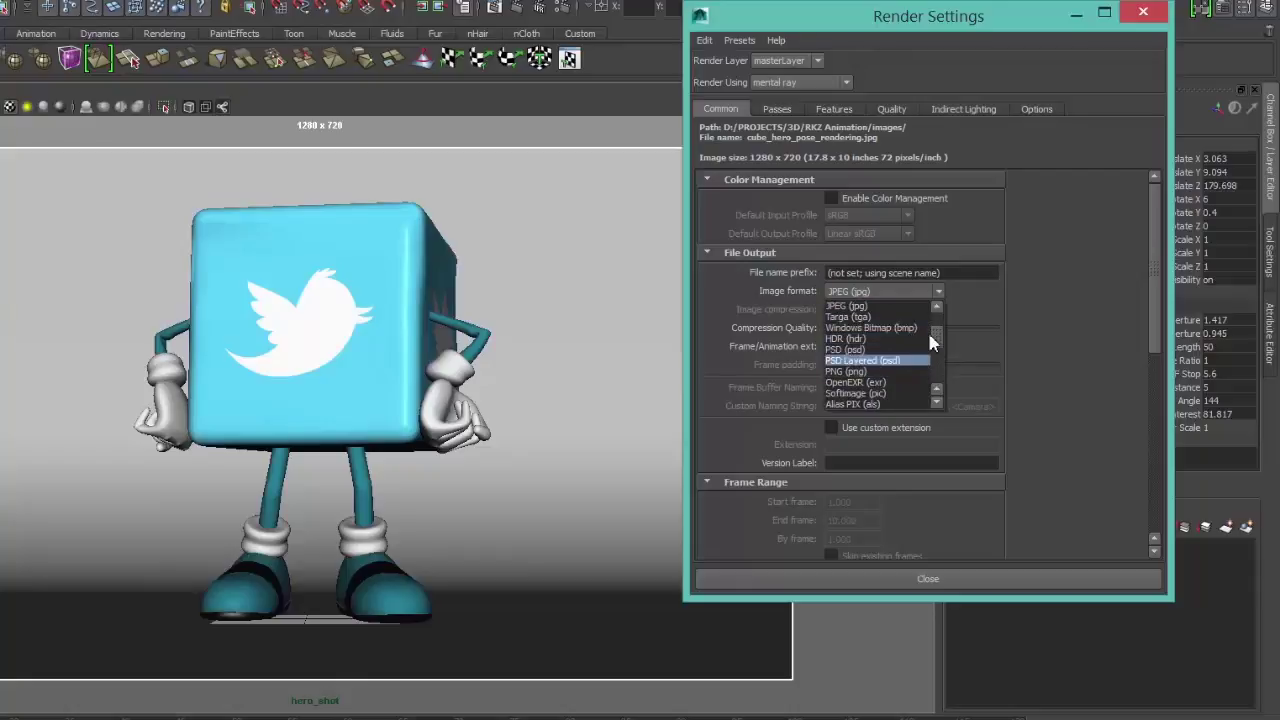
pyautogui.moveTo(933, 335); pyautogui.dragTo(937, 318)
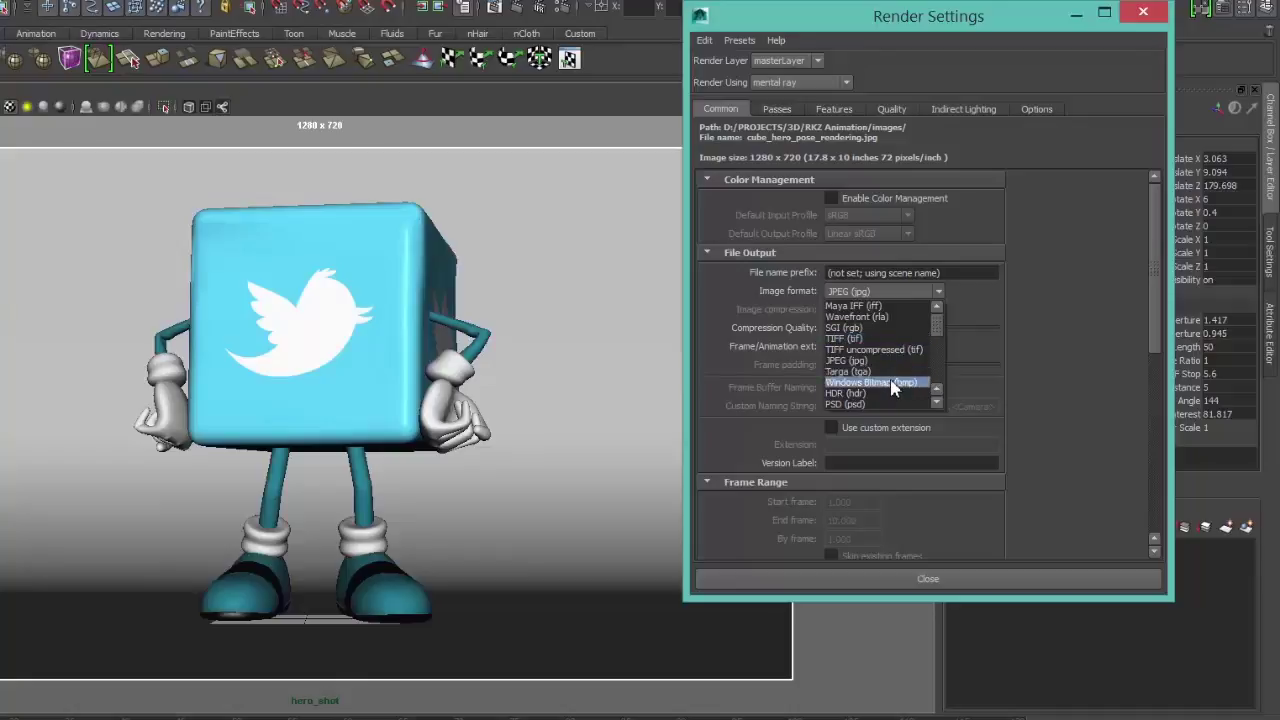
pyautogui.scroll(-1, 890, 390)
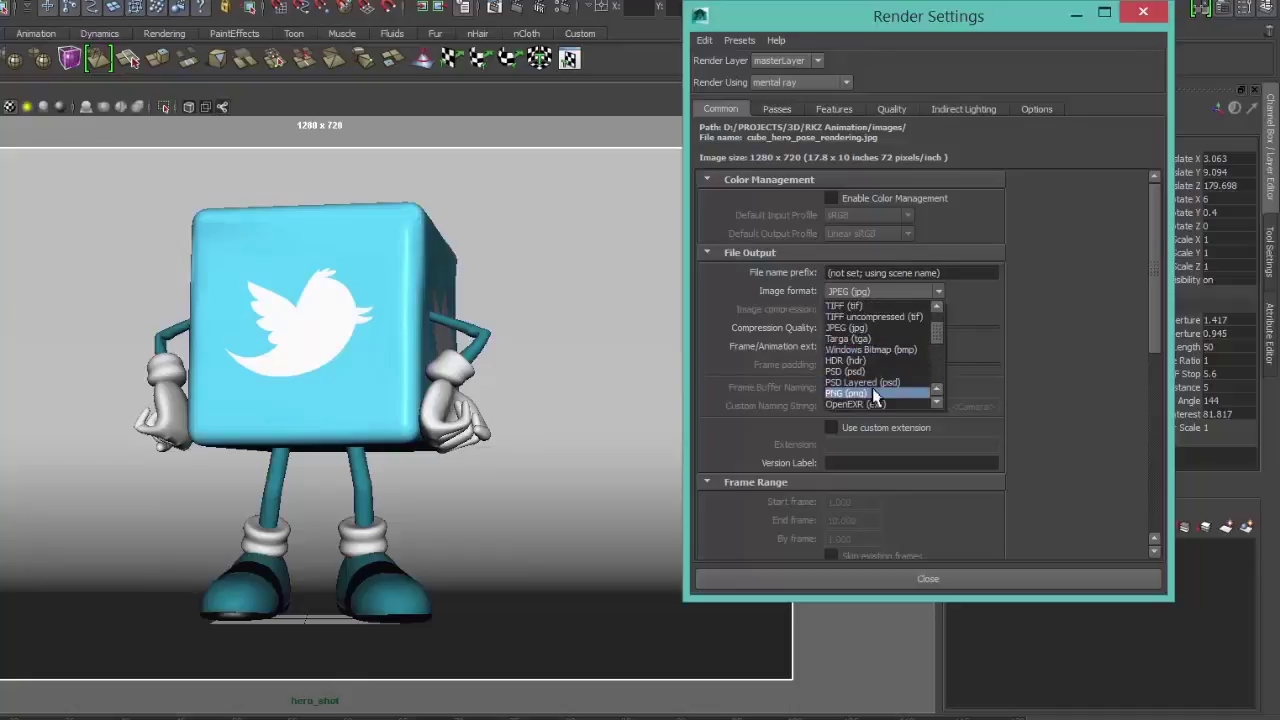
pyautogui.click(873, 393)
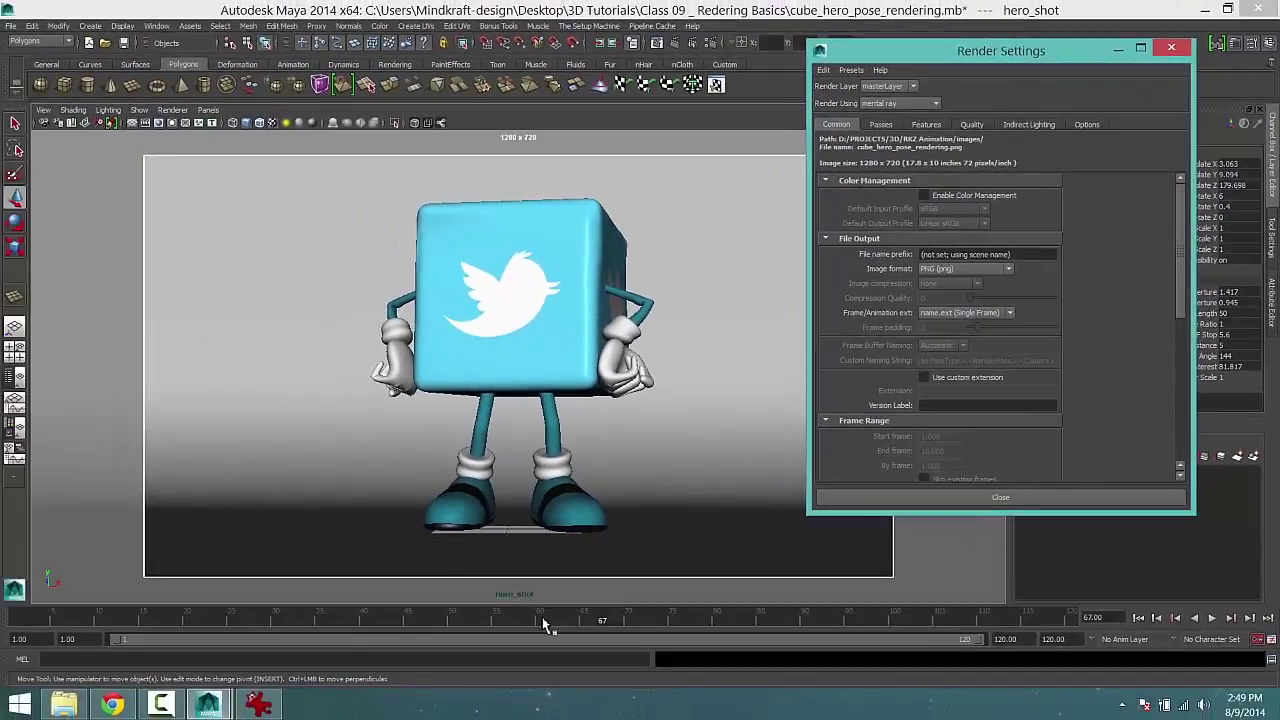
# Set the frame/animation extension to name_#.ext so that the render outputs a numbered frame sequence.
pyautogui.click(402, 703)
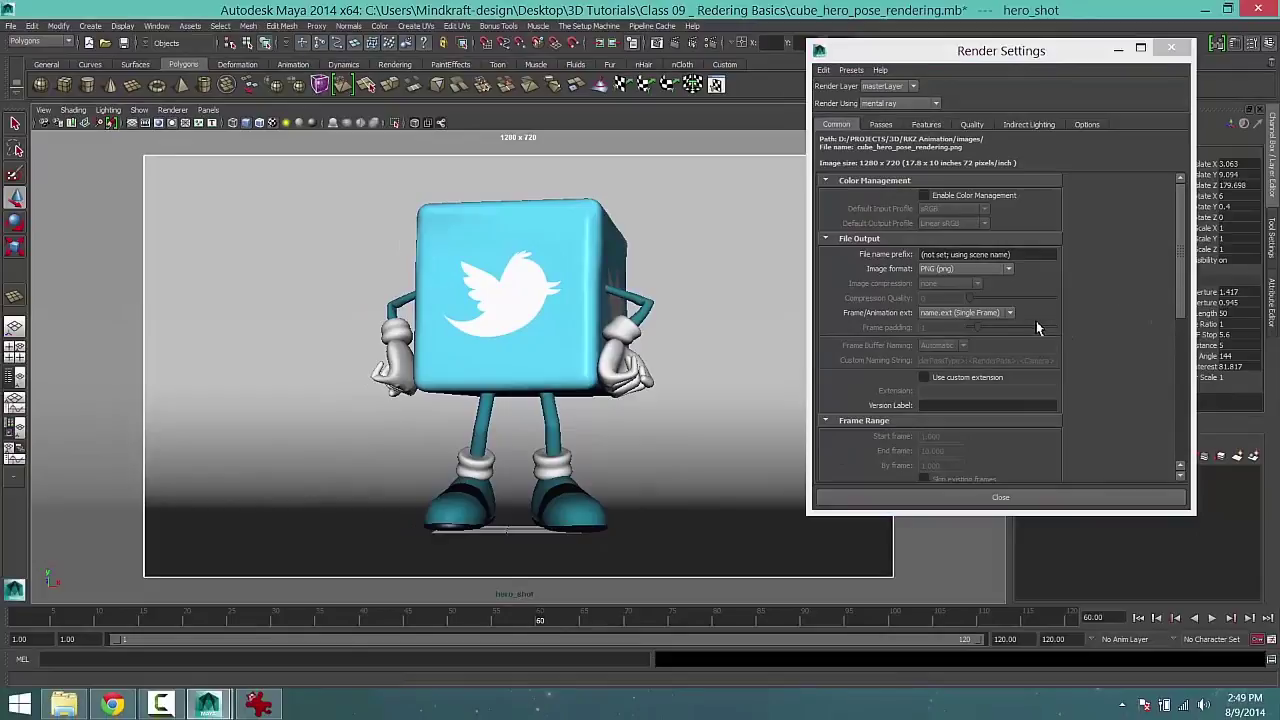
pyautogui.click(966, 315)
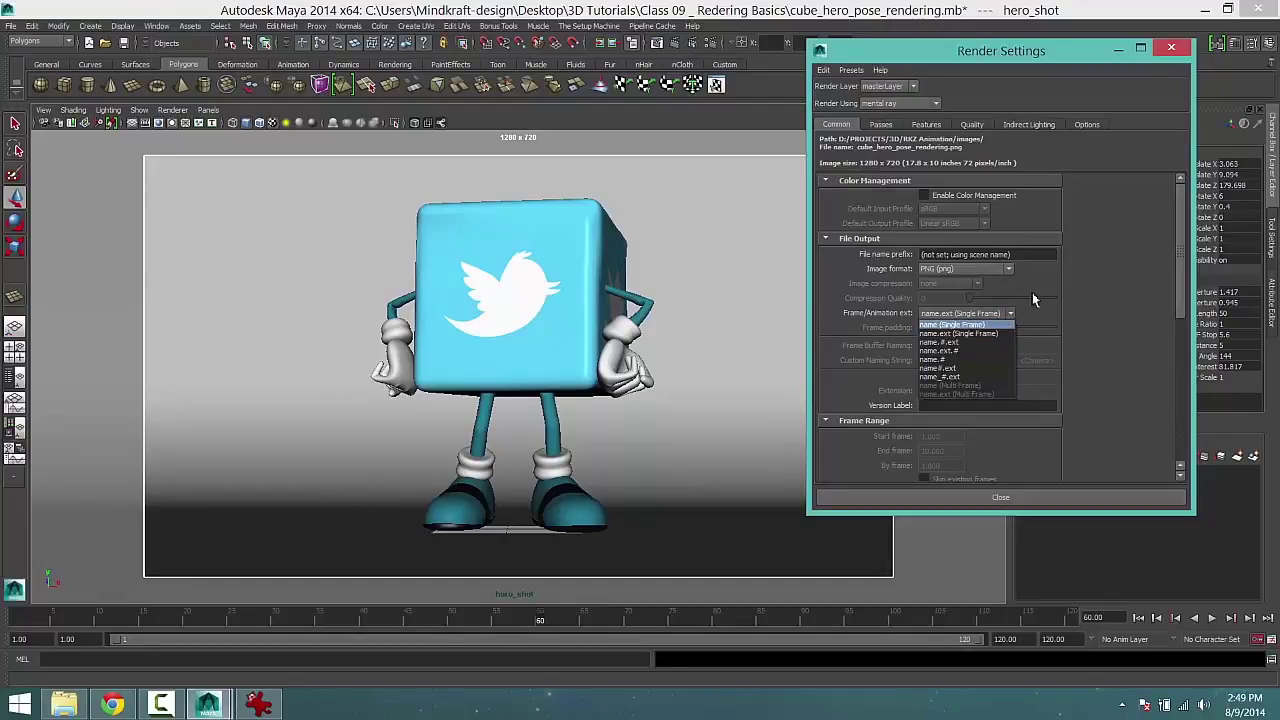
pyautogui.click(1062, 293)
pyautogui.click(1000, 313)
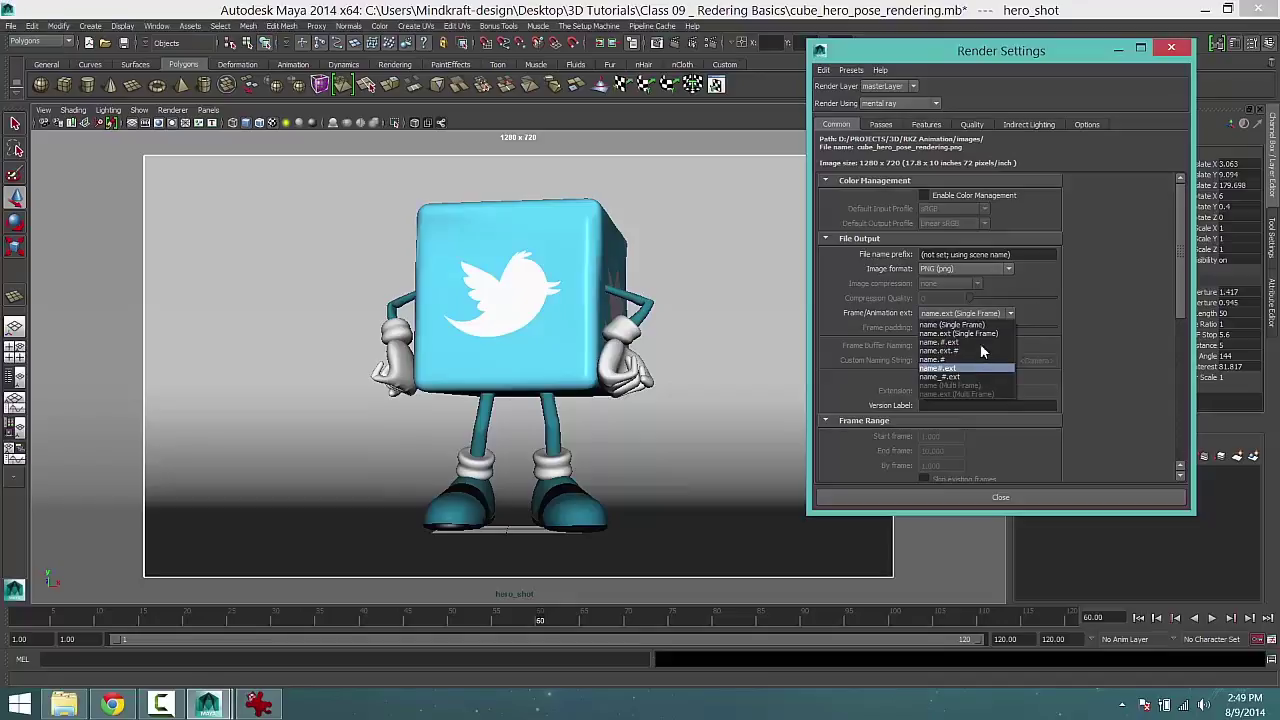
pyautogui.click(978, 377)
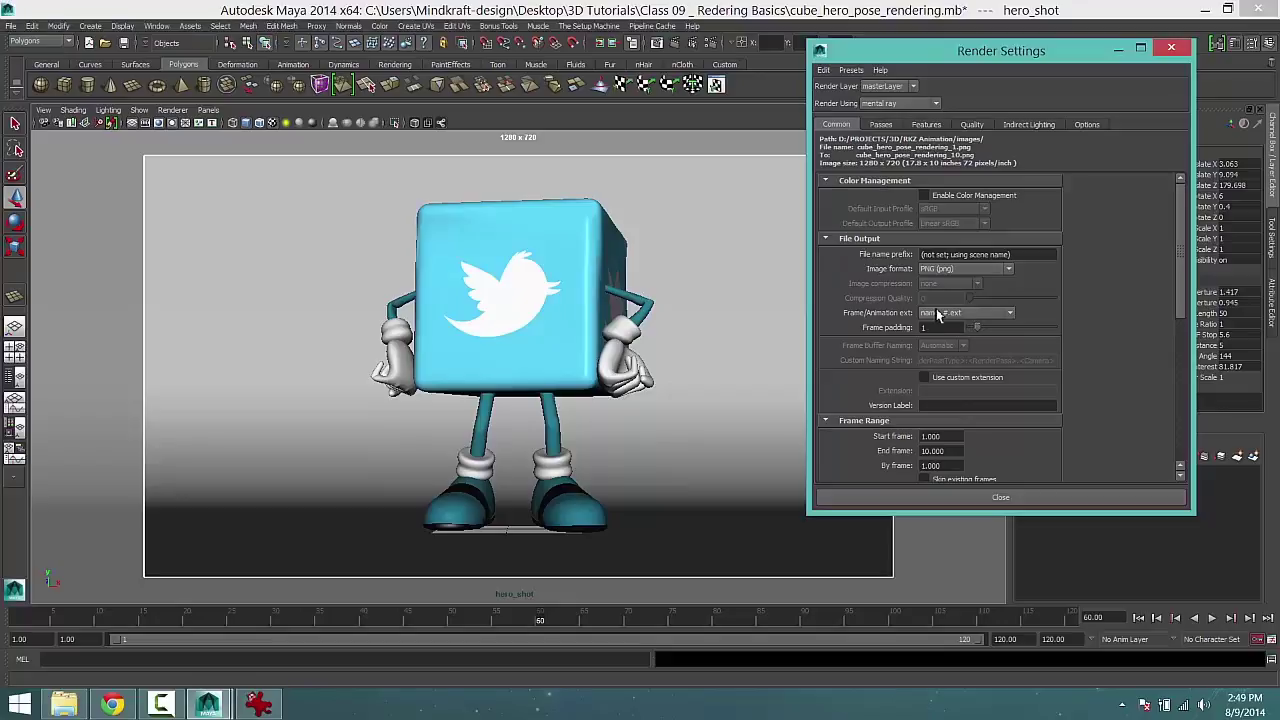
pyautogui.click(982, 314)
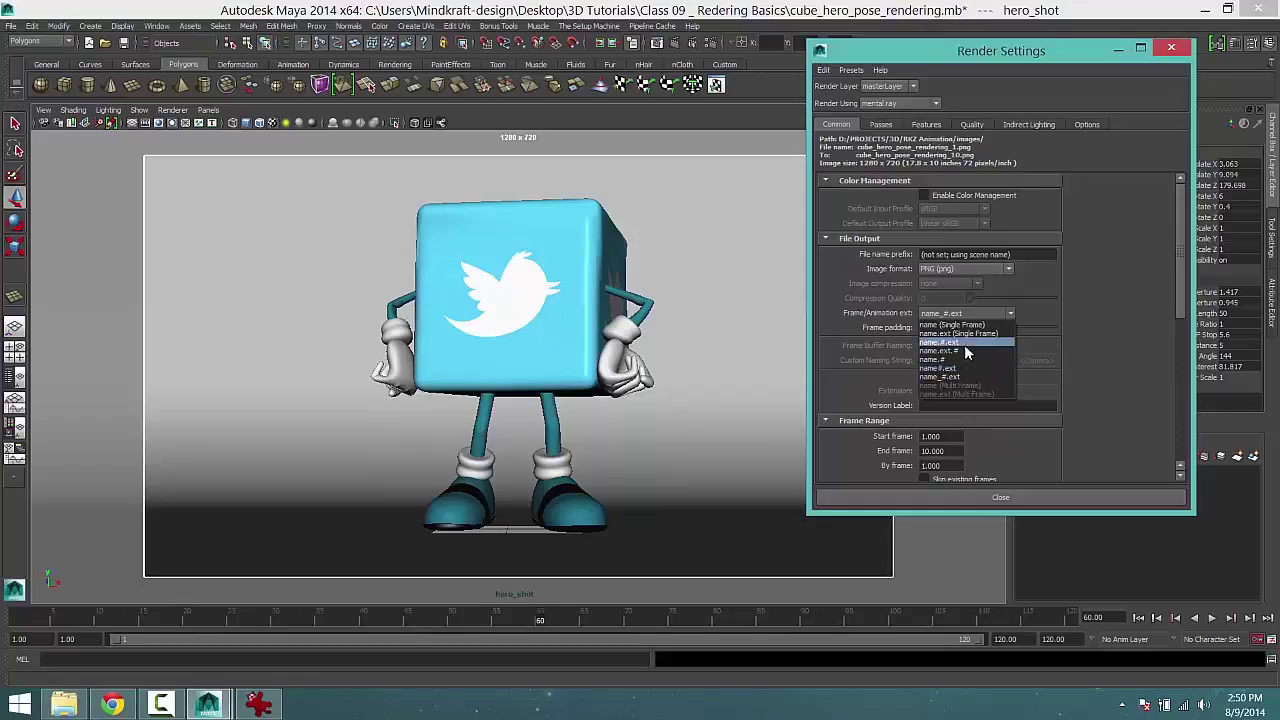
pyautogui.click(960, 376)
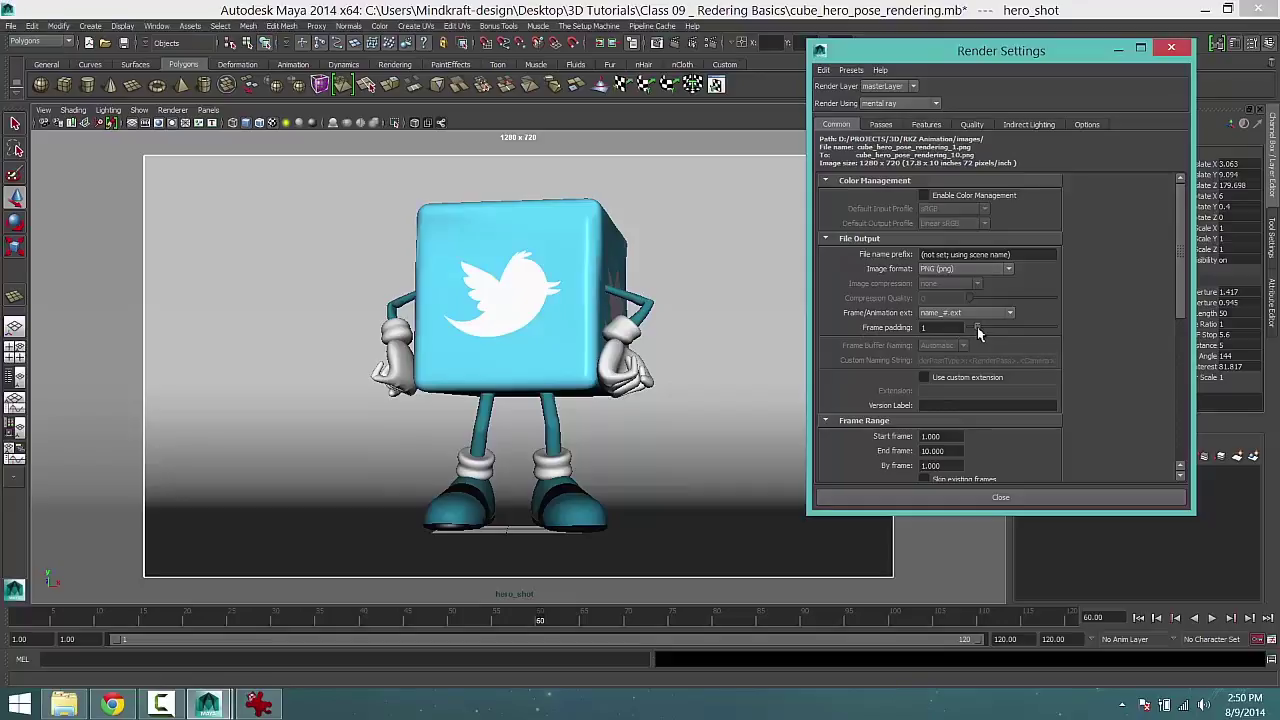
# Set the frame padding to 4 for the numbered output files.
pyautogui.doubleClick(930, 328)
pyautogui.write('4')
pyautogui.press('Return')
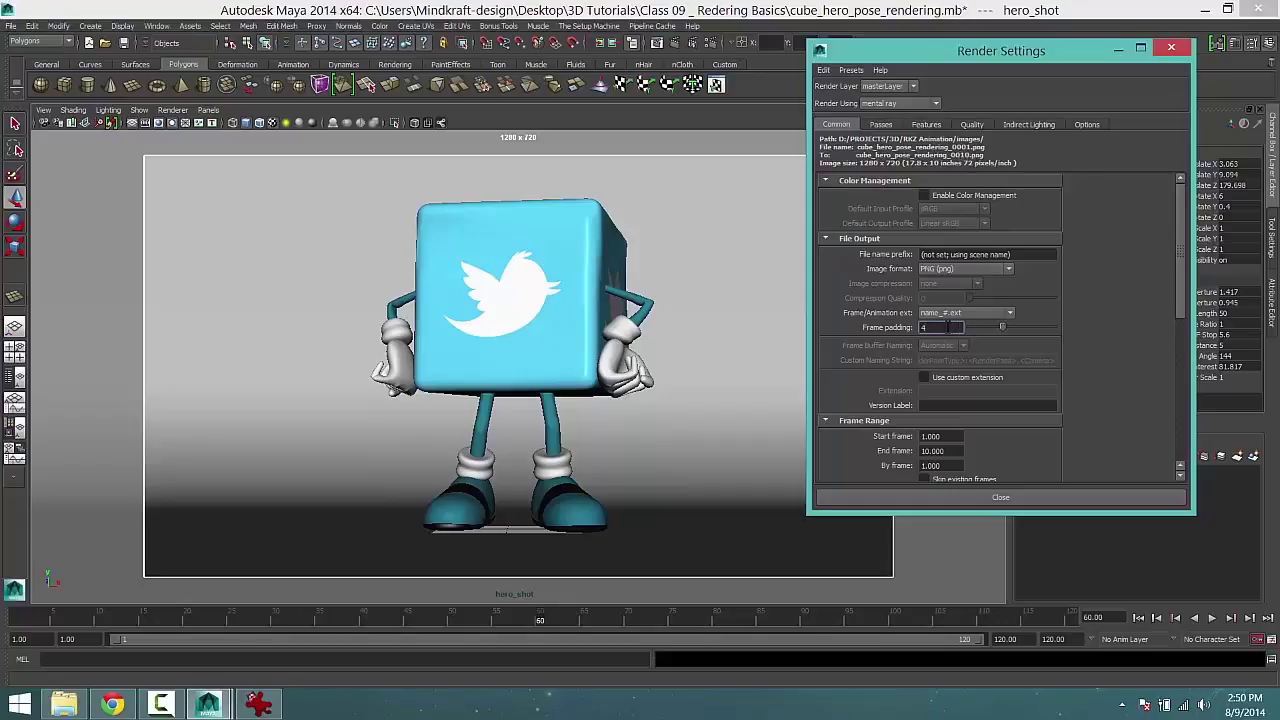
# Try a frame padding of 2 and return the padding to 4.
pyautogui.doubleClick(949, 327)
pyautogui.write('2')
pyautogui.press('Return')
pyautogui.doubleClick(923, 327)
pyautogui.write('4')
# Set the render frame range to start at frame 1 and end at frame 120, matching the animation timeline.
pyautogui.scroll(-4, 1095, 385)
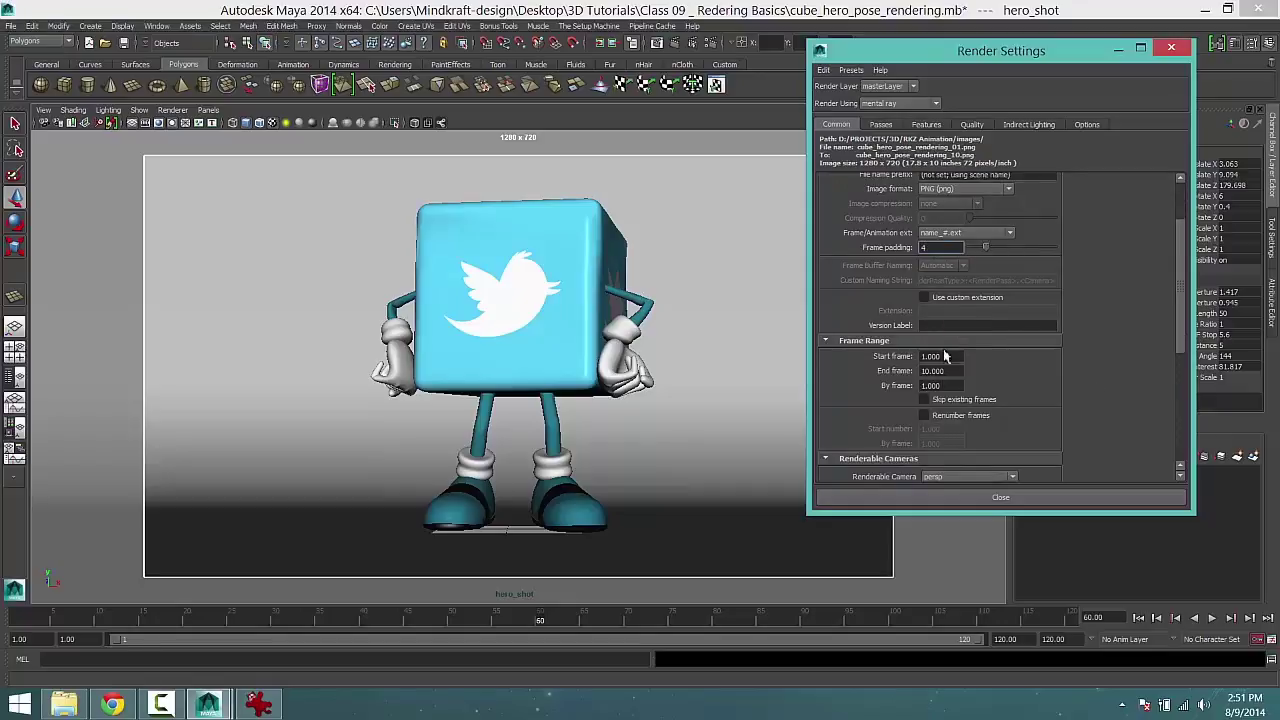
pyautogui.click(943, 357)
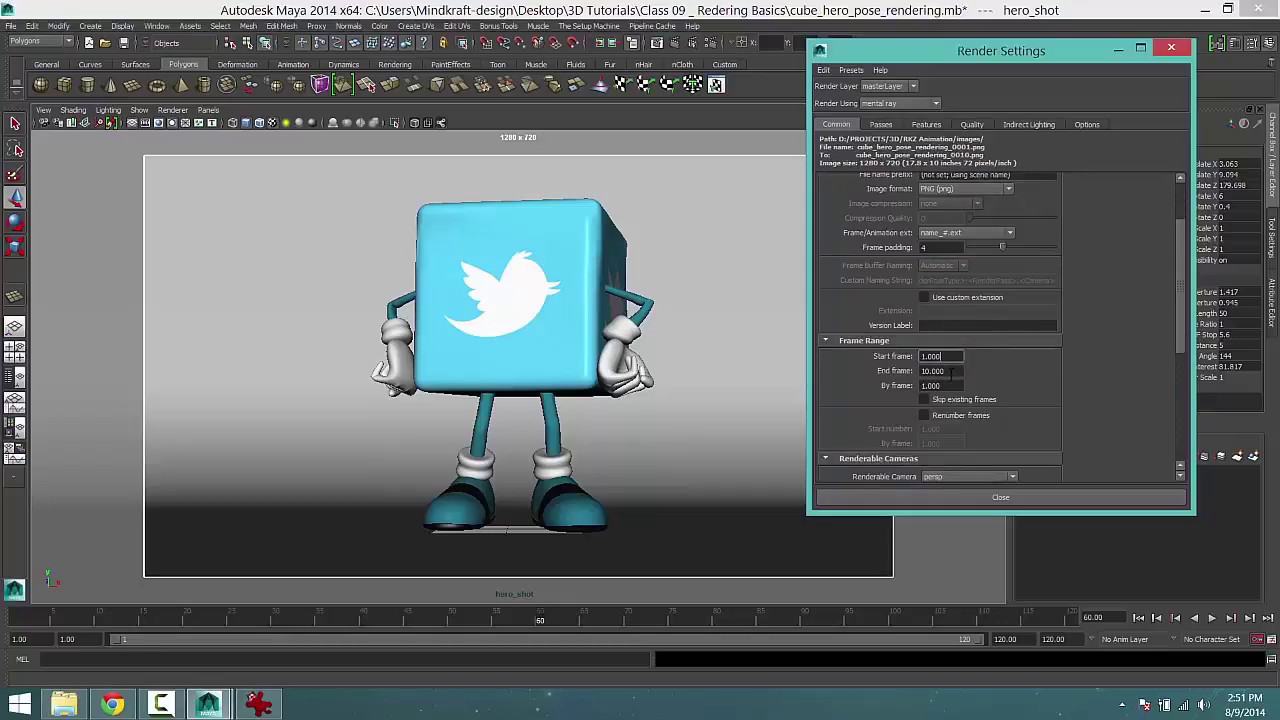
pyautogui.click(950, 371)
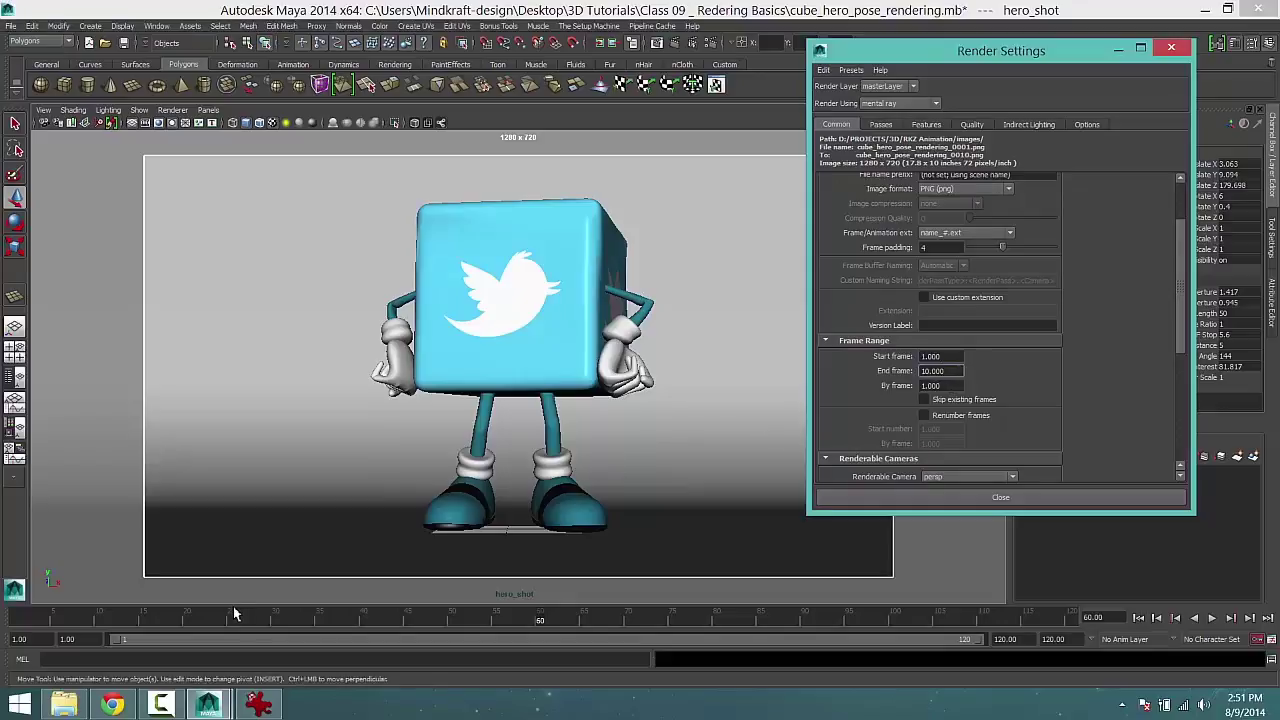
pyautogui.moveTo(37, 628); pyautogui.dragTo(1094, 634)
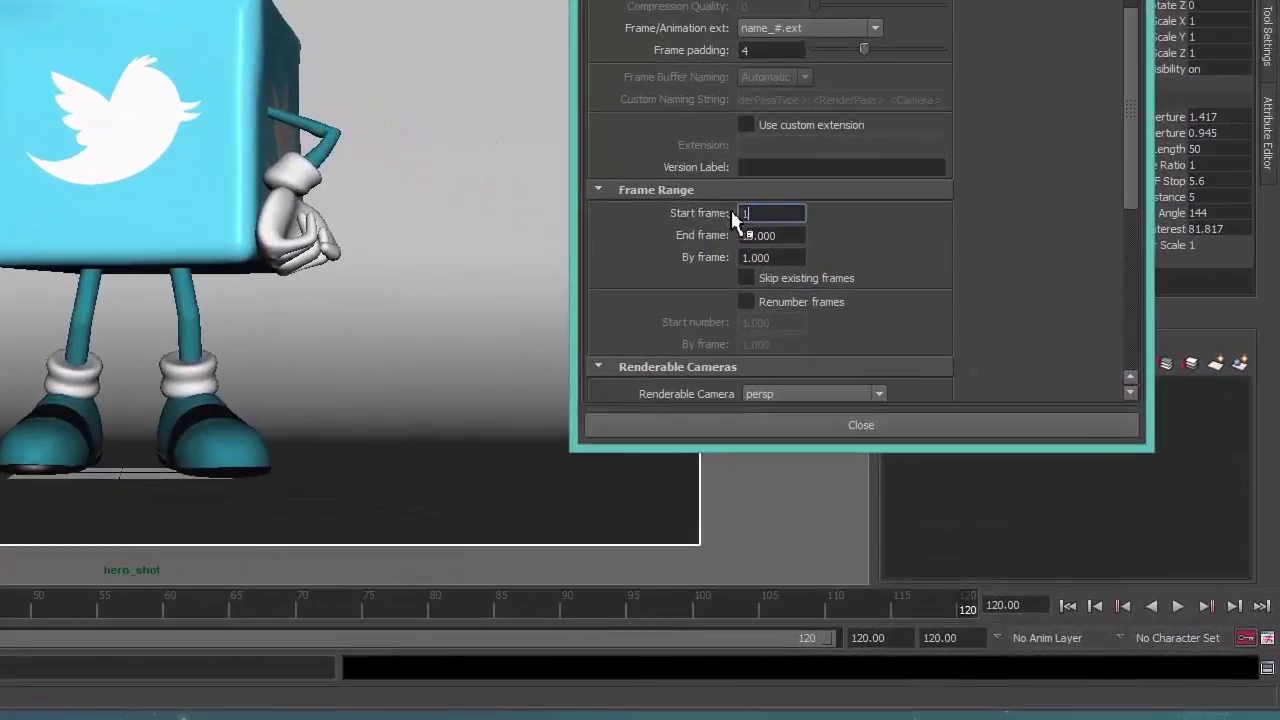
pyautogui.click(944, 361)
pyautogui.moveTo(793, 236); pyautogui.dragTo(686, 251)
pyautogui.write('120')
pyautogui.click(805, 258)
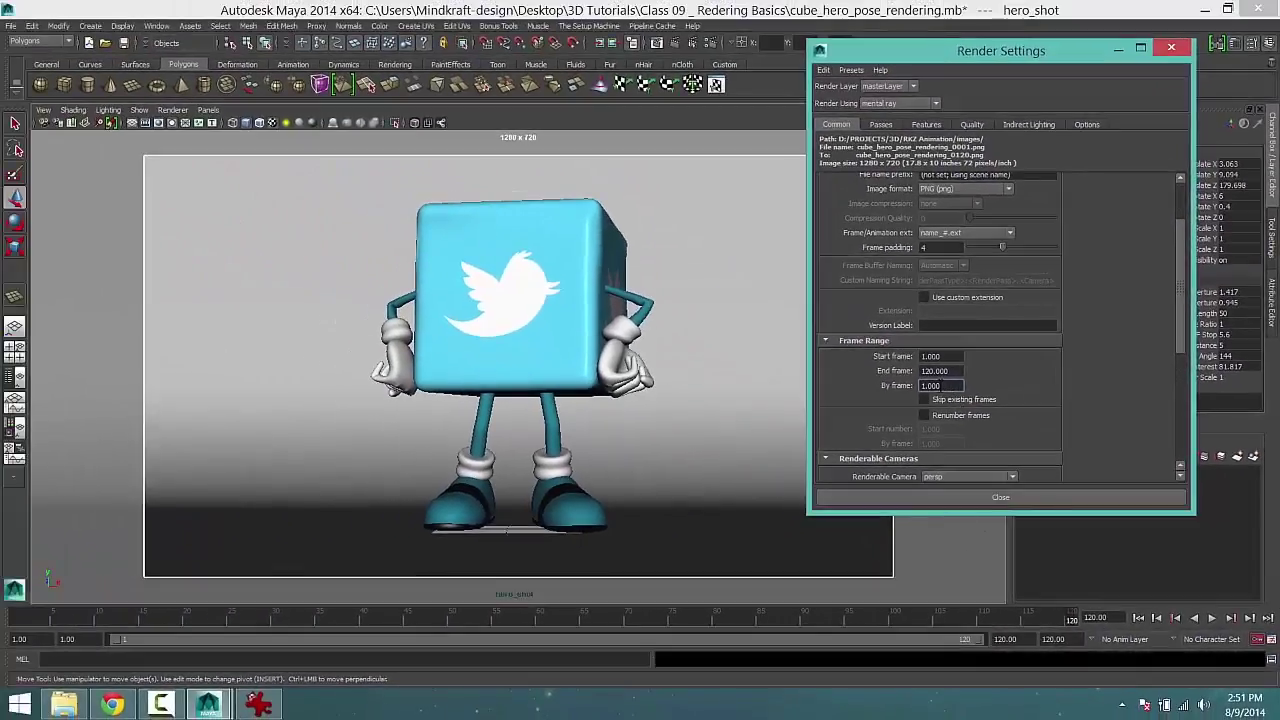
# Try a By frame increment of 4 for the frame range and return it to 1.
pyautogui.moveTo(938, 386); pyautogui.dragTo(900, 390)
pyautogui.write('4')
pyautogui.click(958, 372)
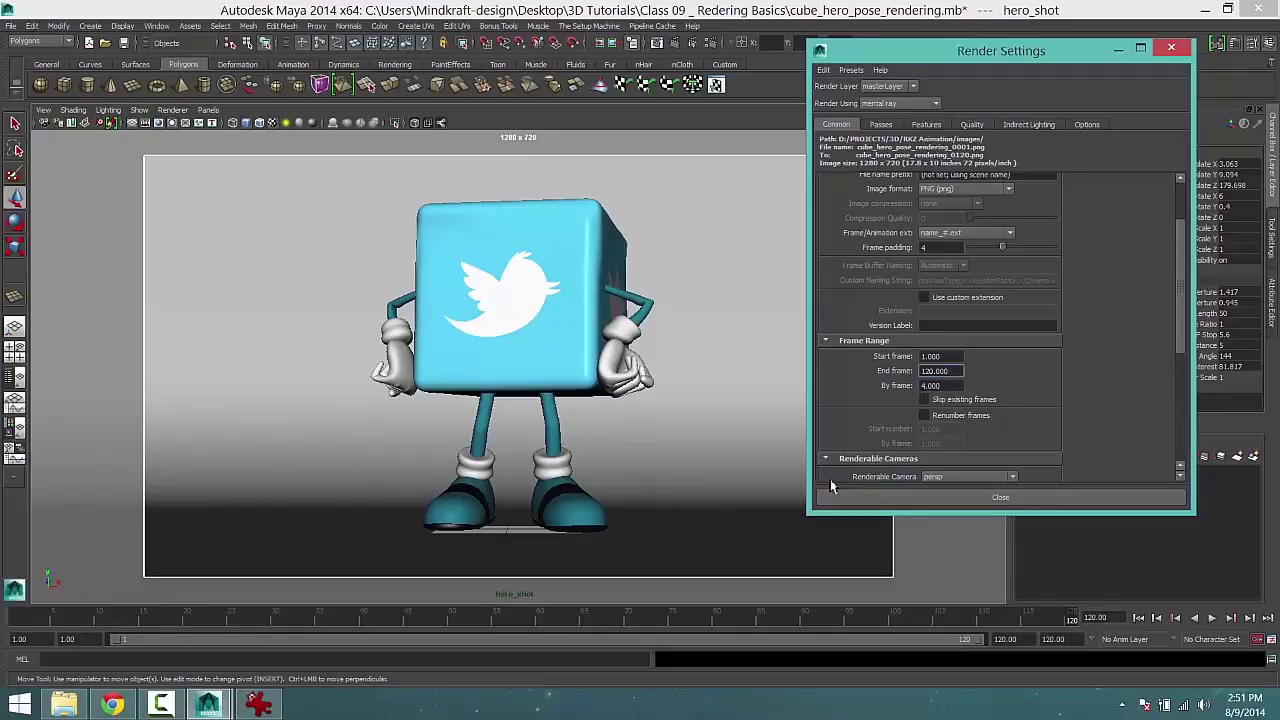
pyautogui.press('Tab')
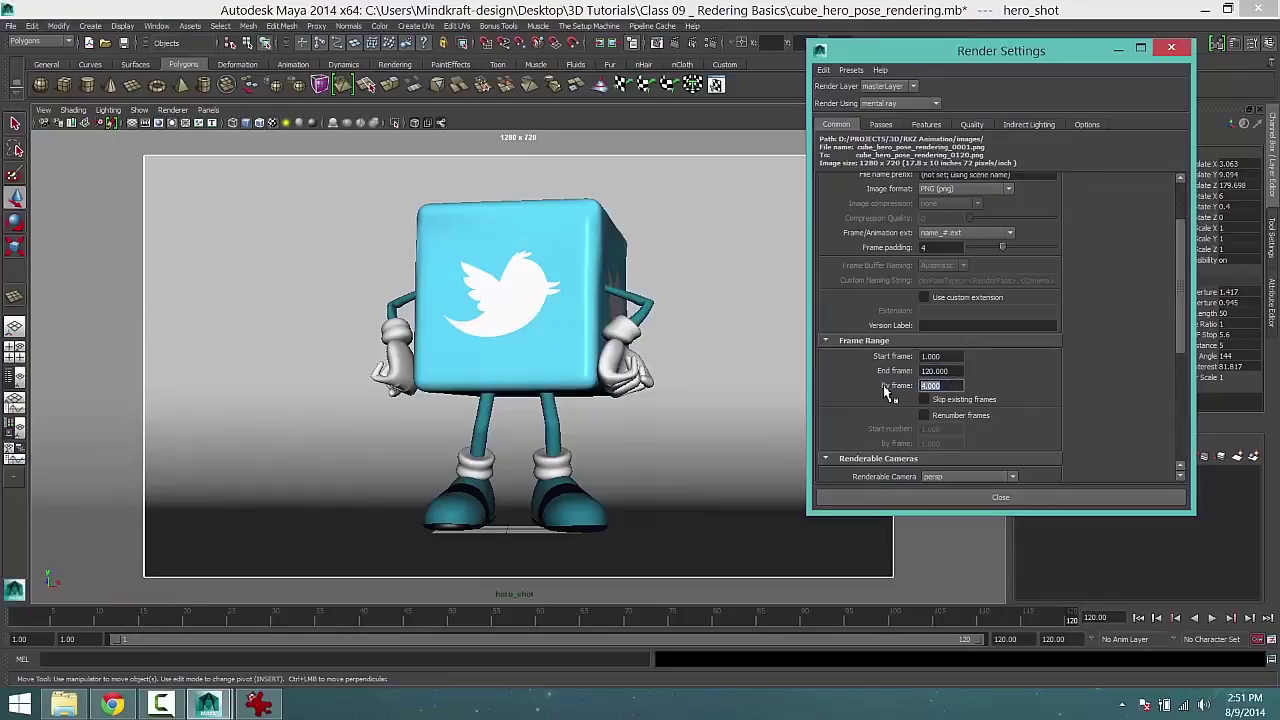
pyautogui.write('1')
pyautogui.press('Return')
# Set the renderable camera to hero_shot.
pyautogui.scroll(-5, 1088, 387)
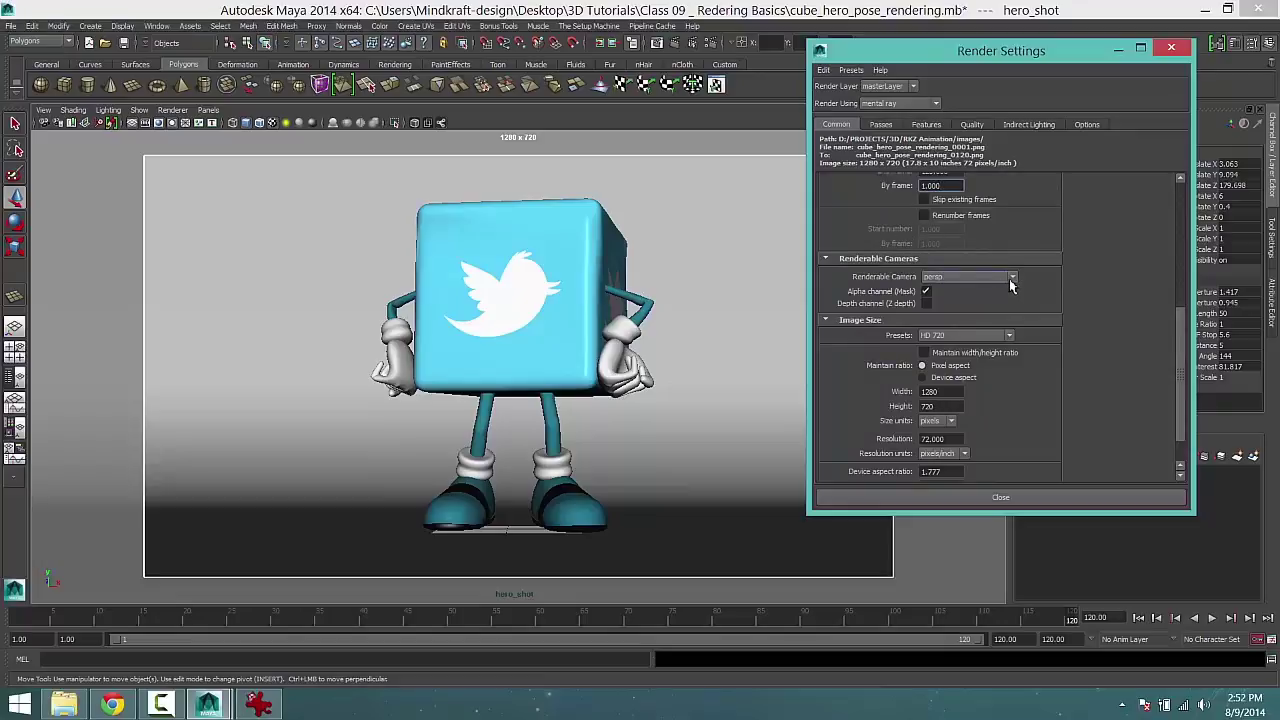
pyautogui.click(1010, 280)
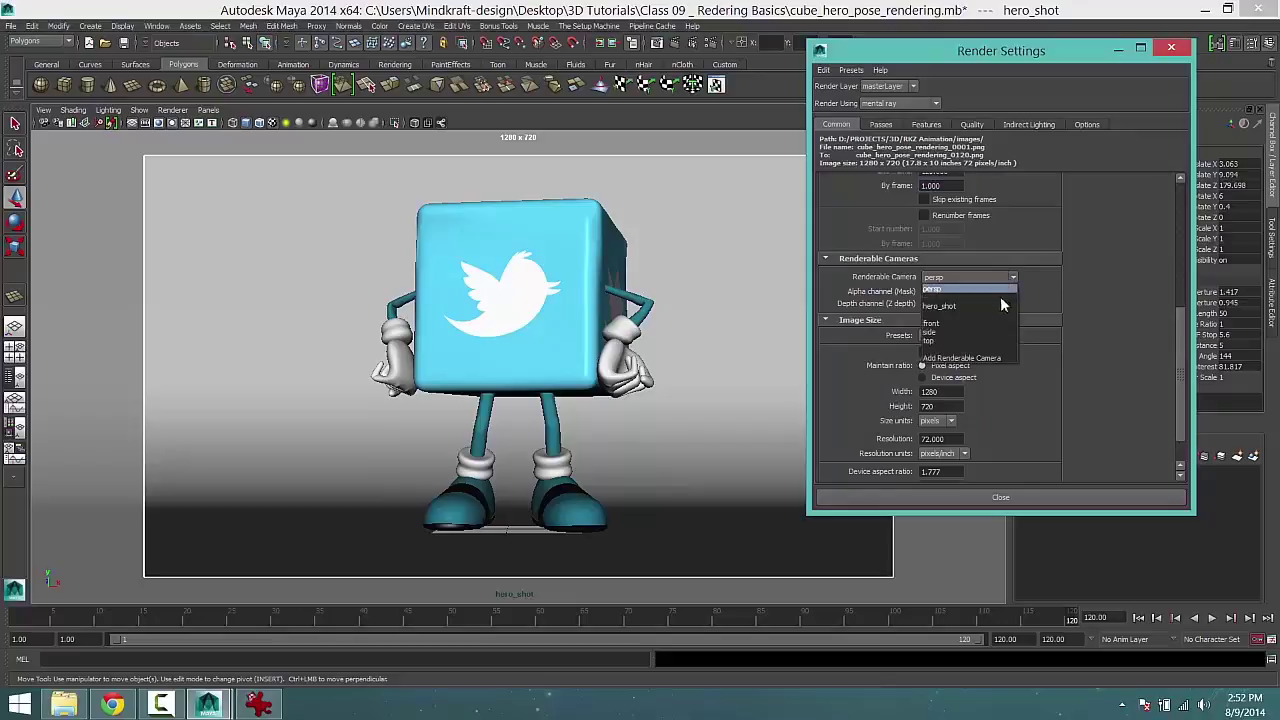
pyautogui.click(1000, 305)
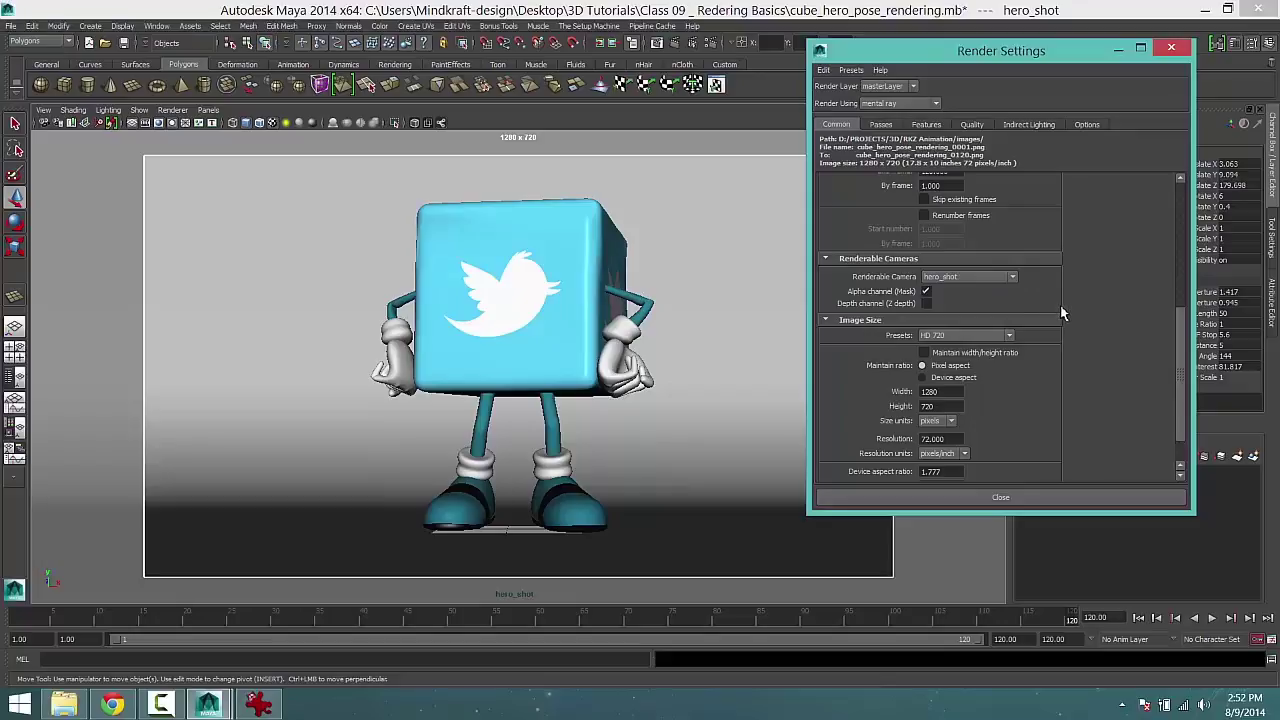
# Try the HD 1080 preset for the render image size.
pyautogui.scroll(-2, 1062, 313)
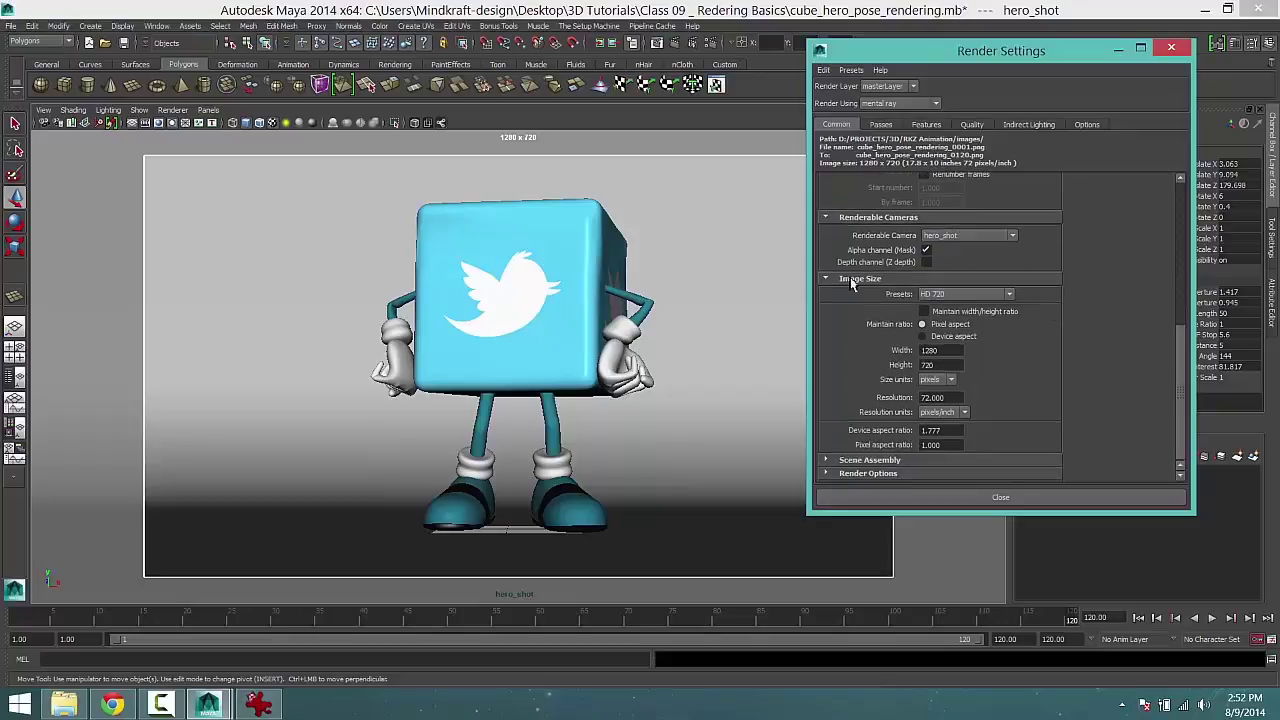
pyautogui.click(995, 300)
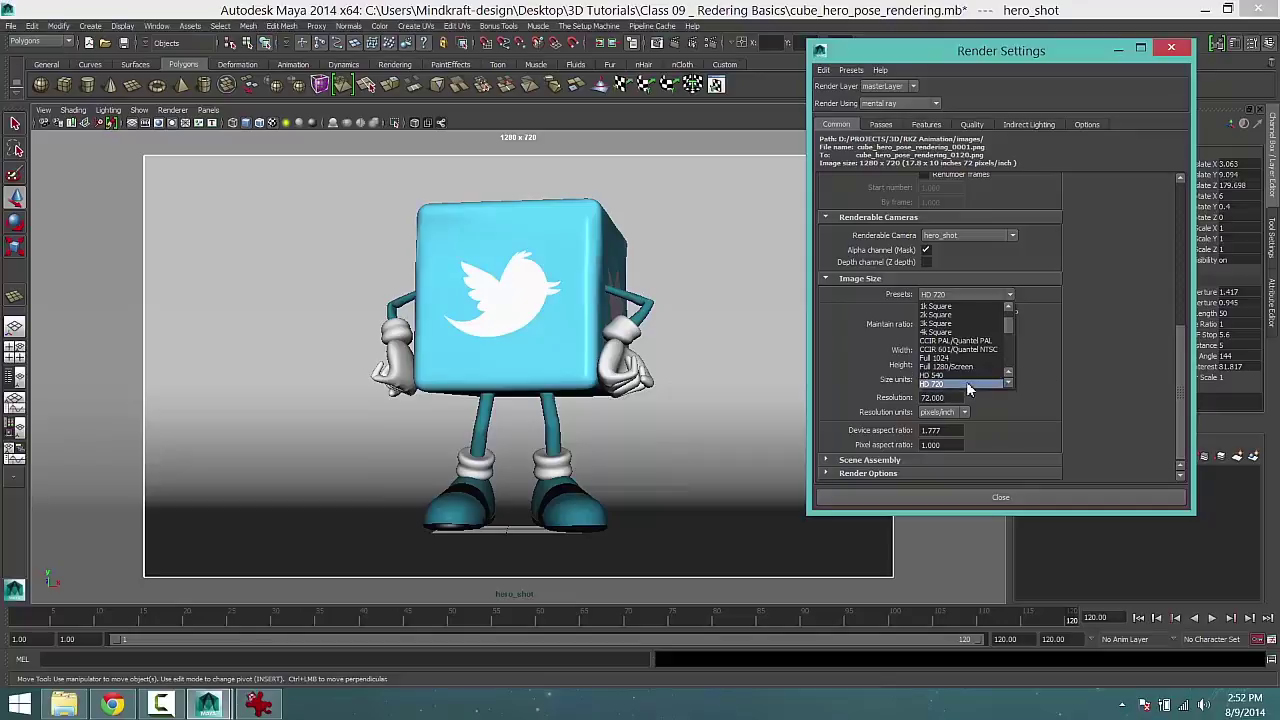
pyautogui.scroll(-1, 1010, 333)
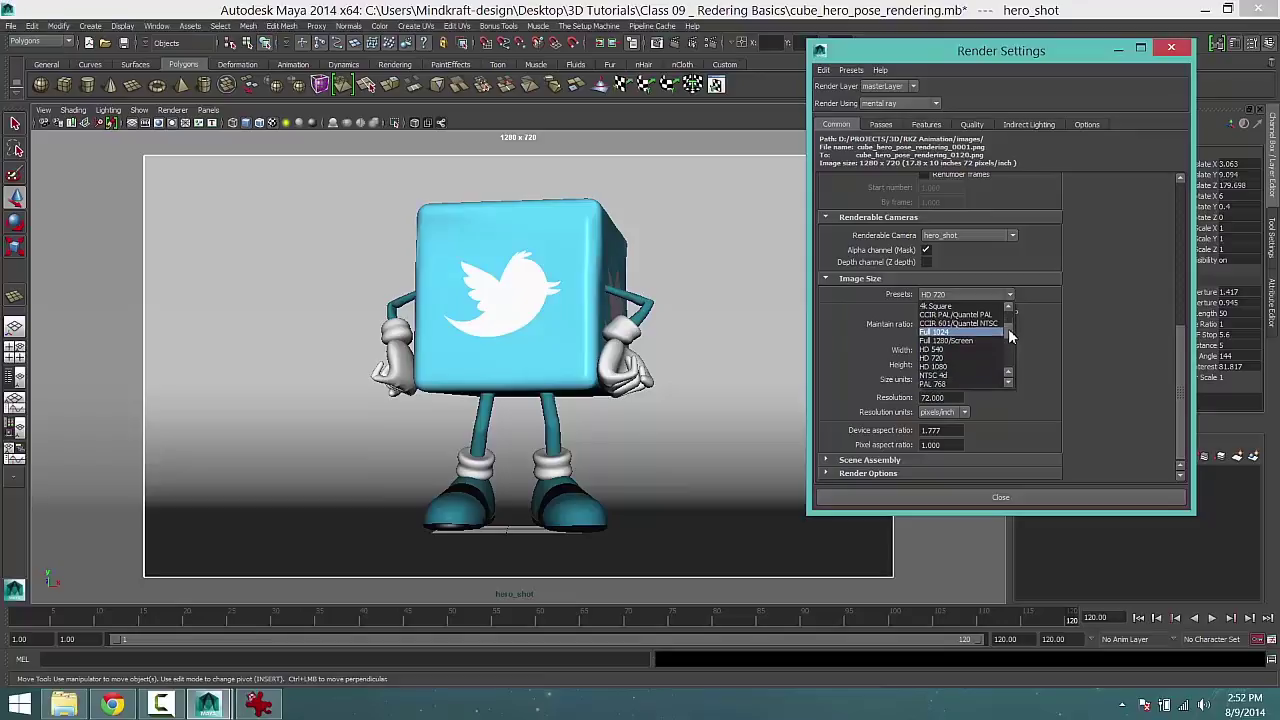
pyautogui.click(962, 366)
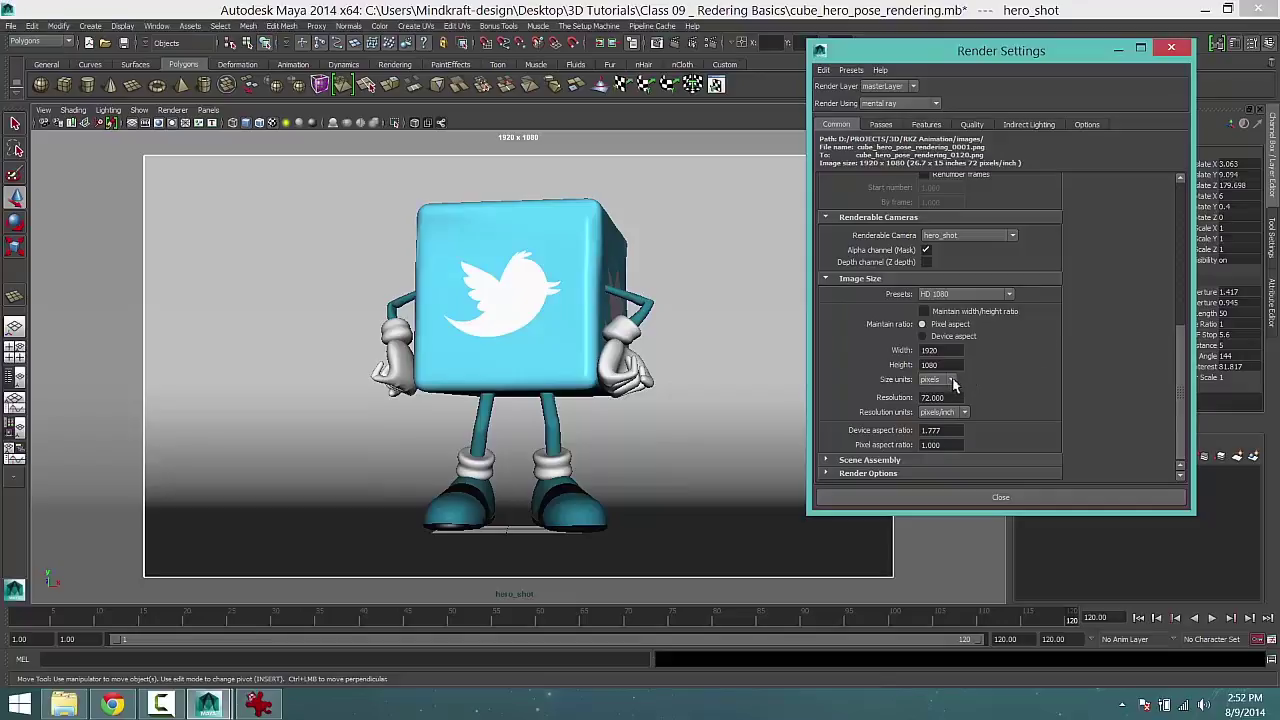
# Look through the size units and the list of available image size presets.
pyautogui.click(937, 379)
pyautogui.click(1021, 372)
pyautogui.click(962, 295)
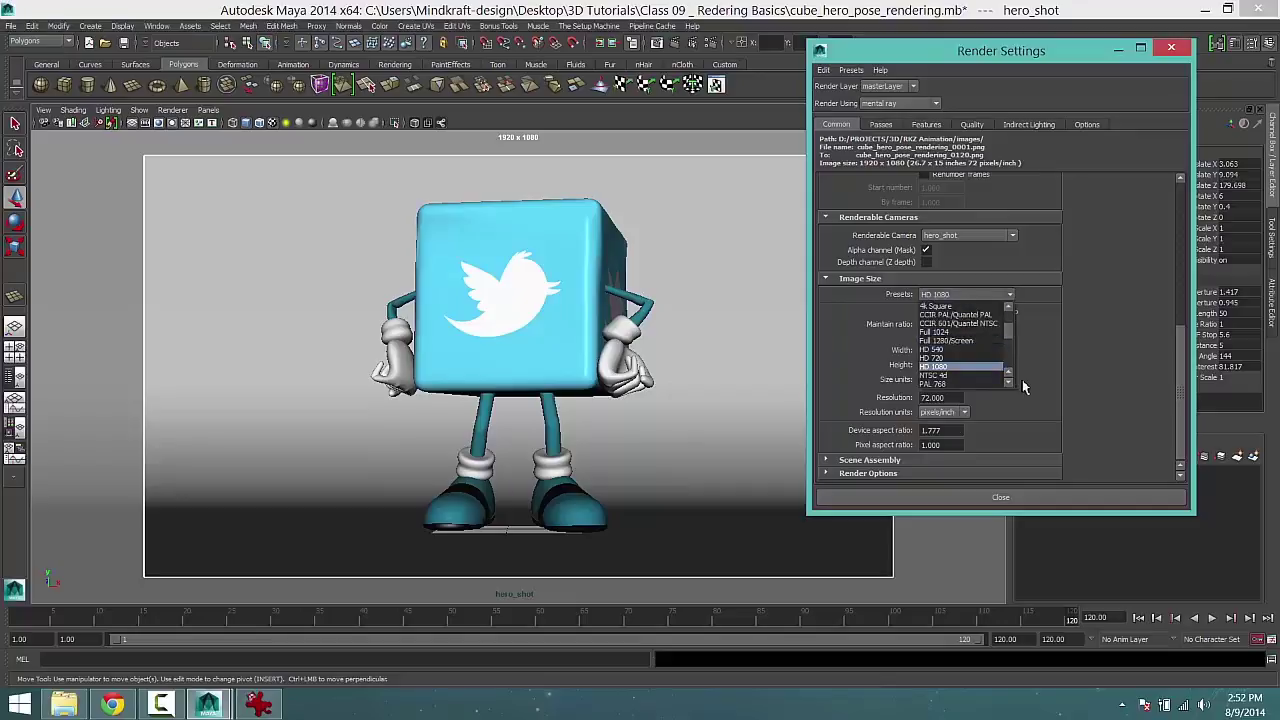
pyautogui.click(1008, 313)
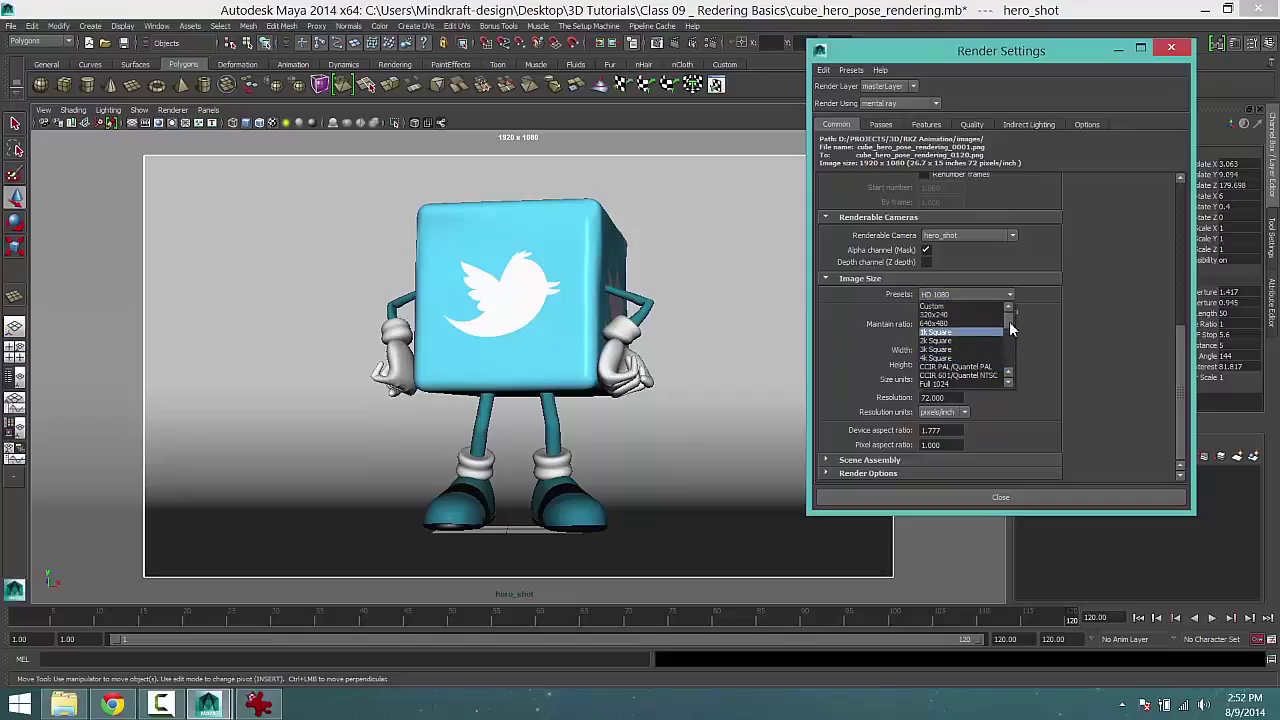
pyautogui.click(1009, 327)
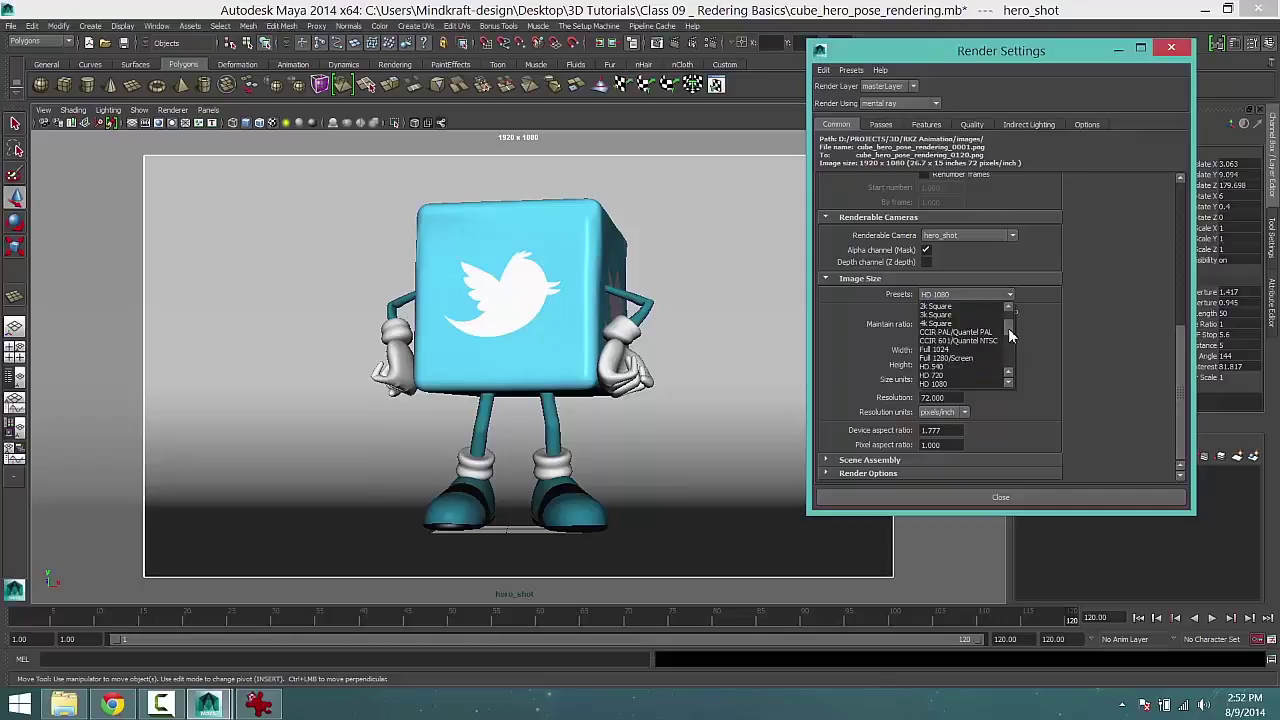
pyautogui.moveTo(1009, 329)
pyautogui.mouseDown()
pyautogui.moveTo(1009, 353)
pyautogui.moveTo(1026, 322)
pyautogui.mouseUp()
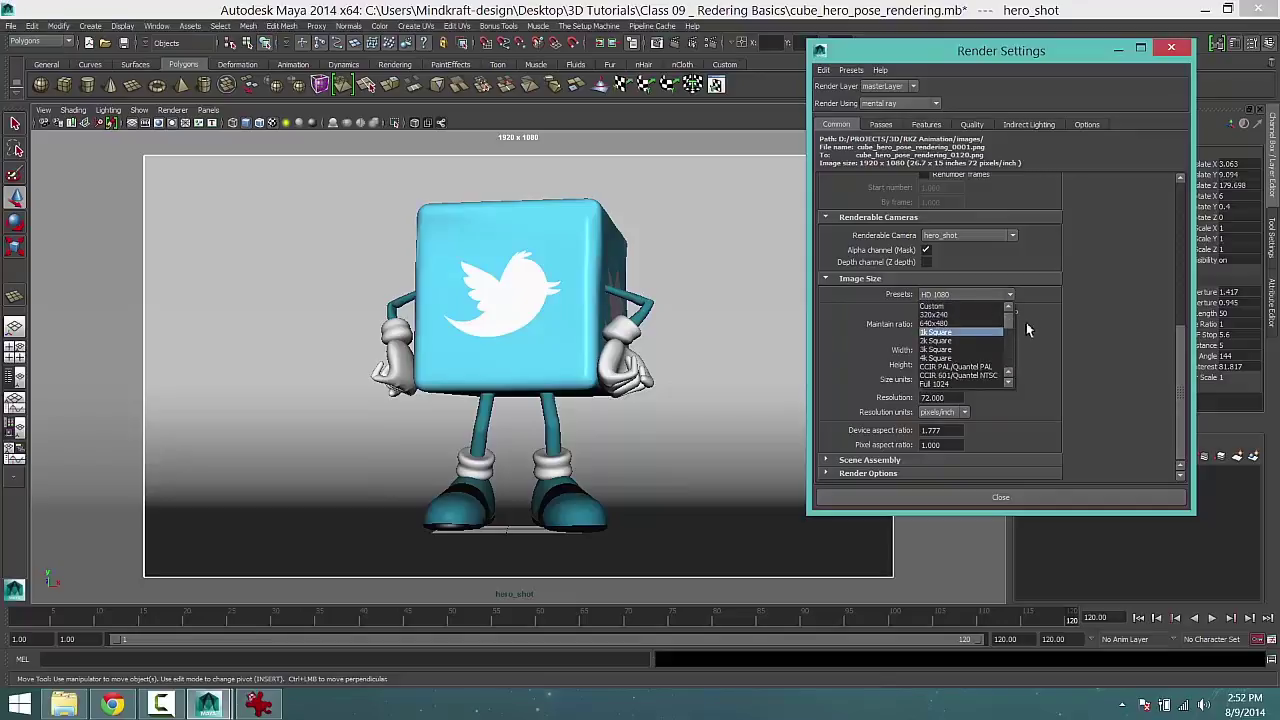
pyautogui.click(1026, 322)
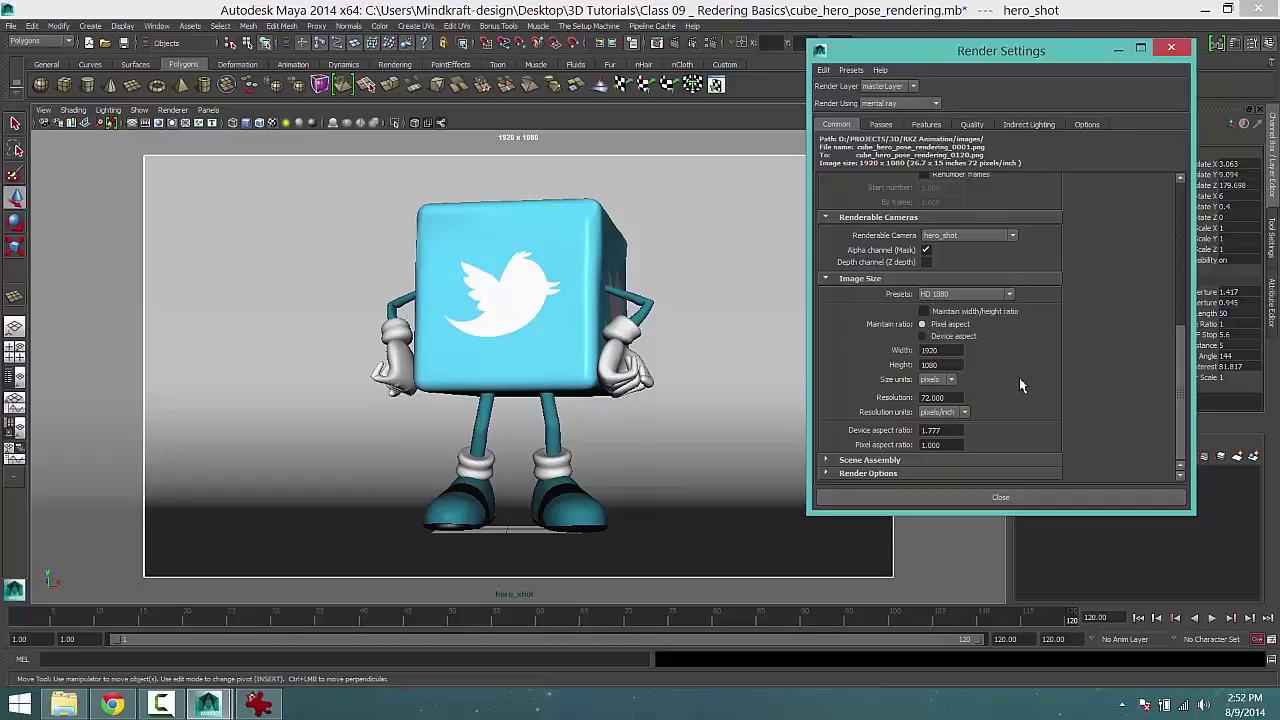
# Set the image size preset to HD 720 and close the render settings.
pyautogui.click(993, 294)
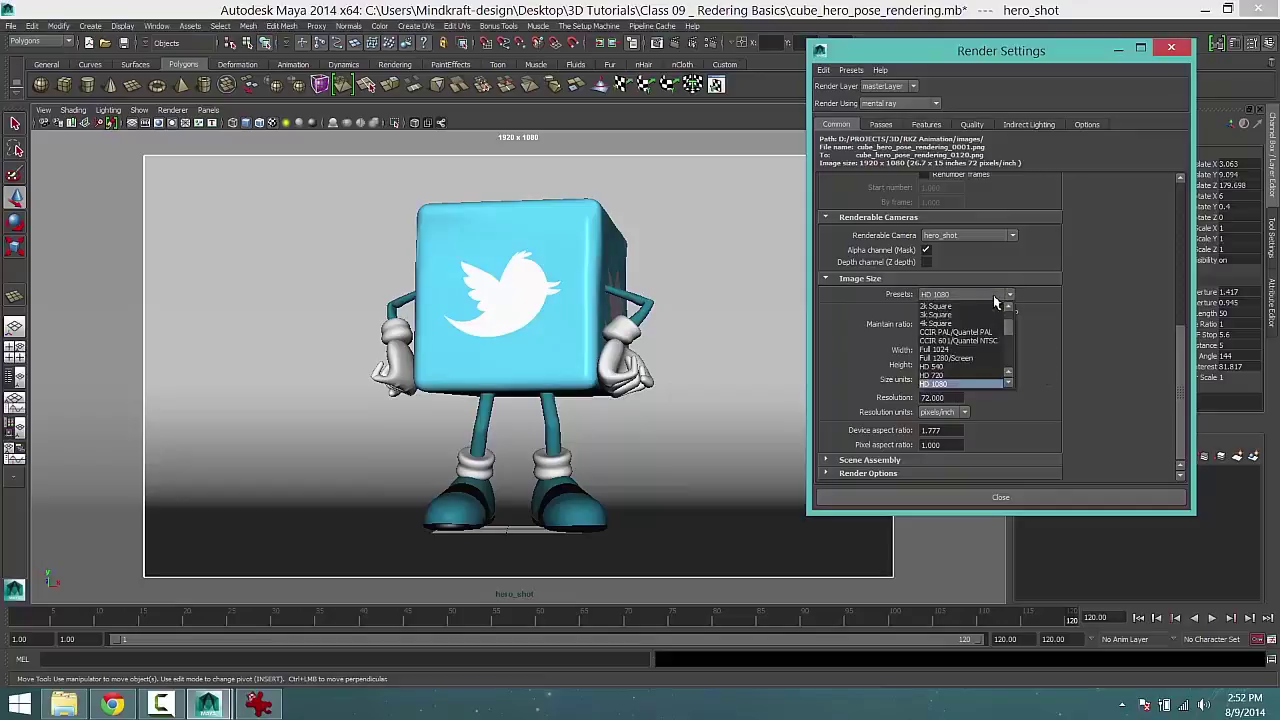
pyautogui.click(985, 375)
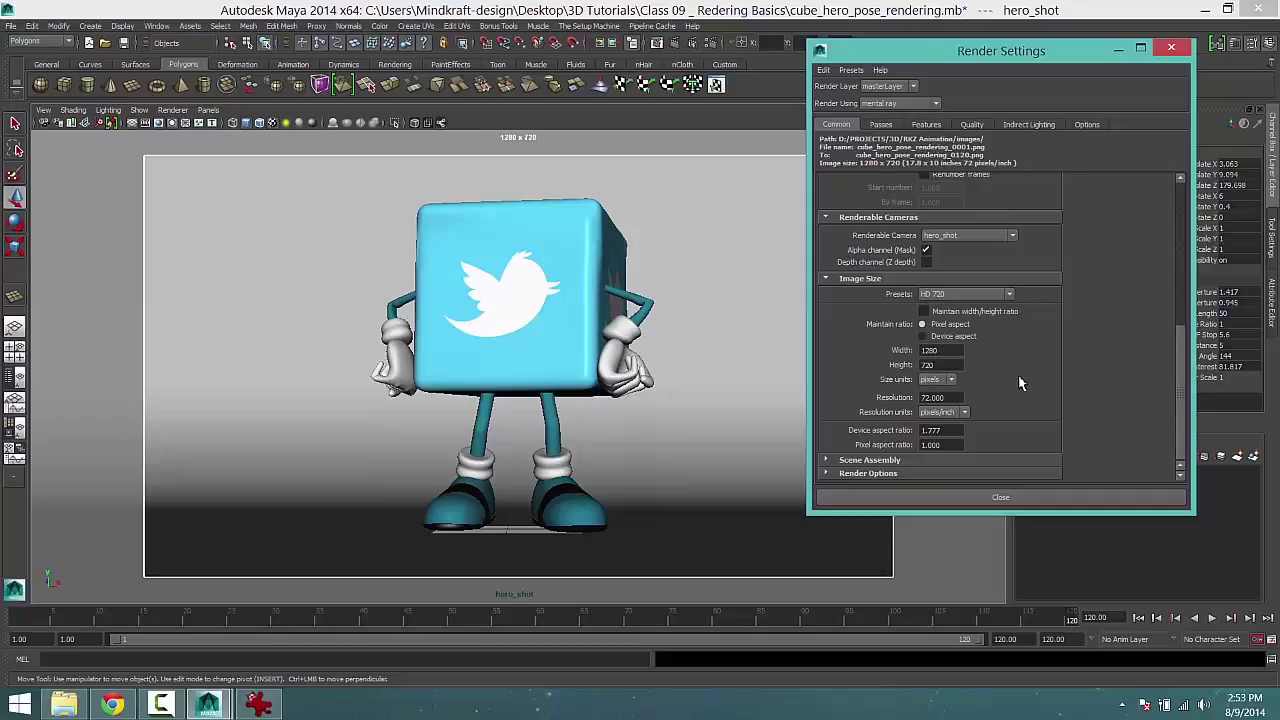
pyautogui.scroll(8, 1019, 393)
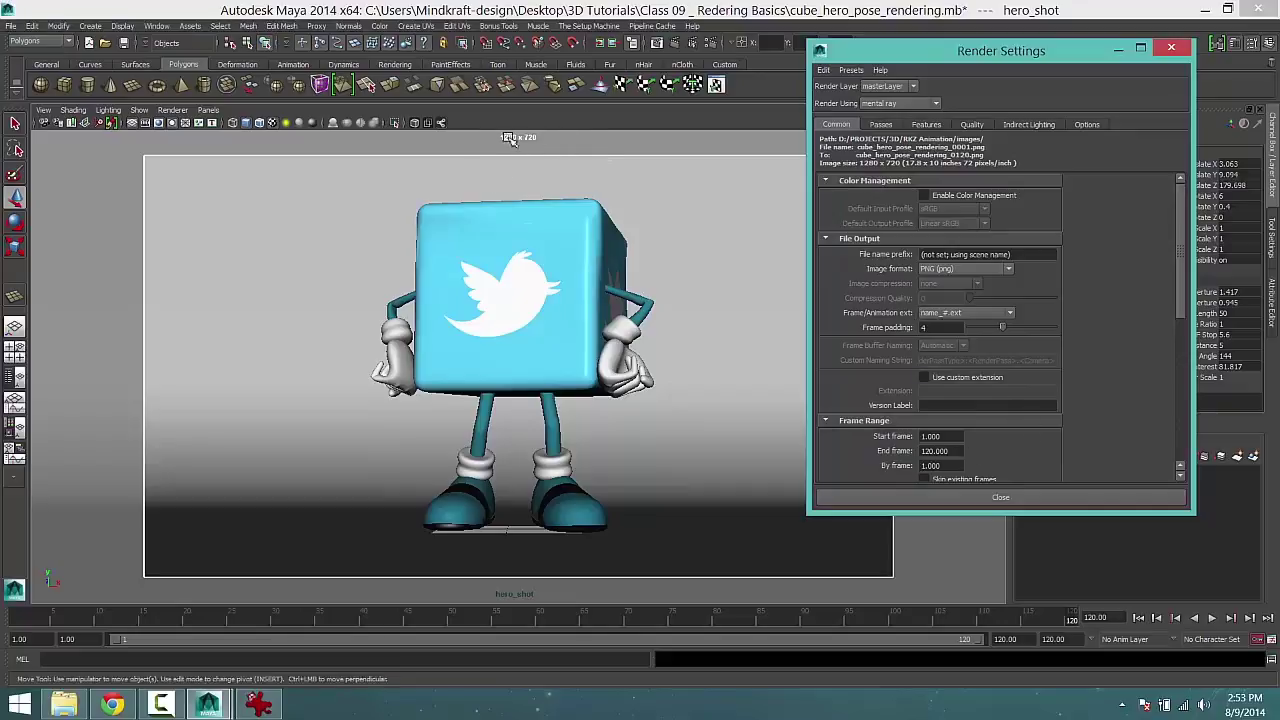
pyautogui.click(993, 497)
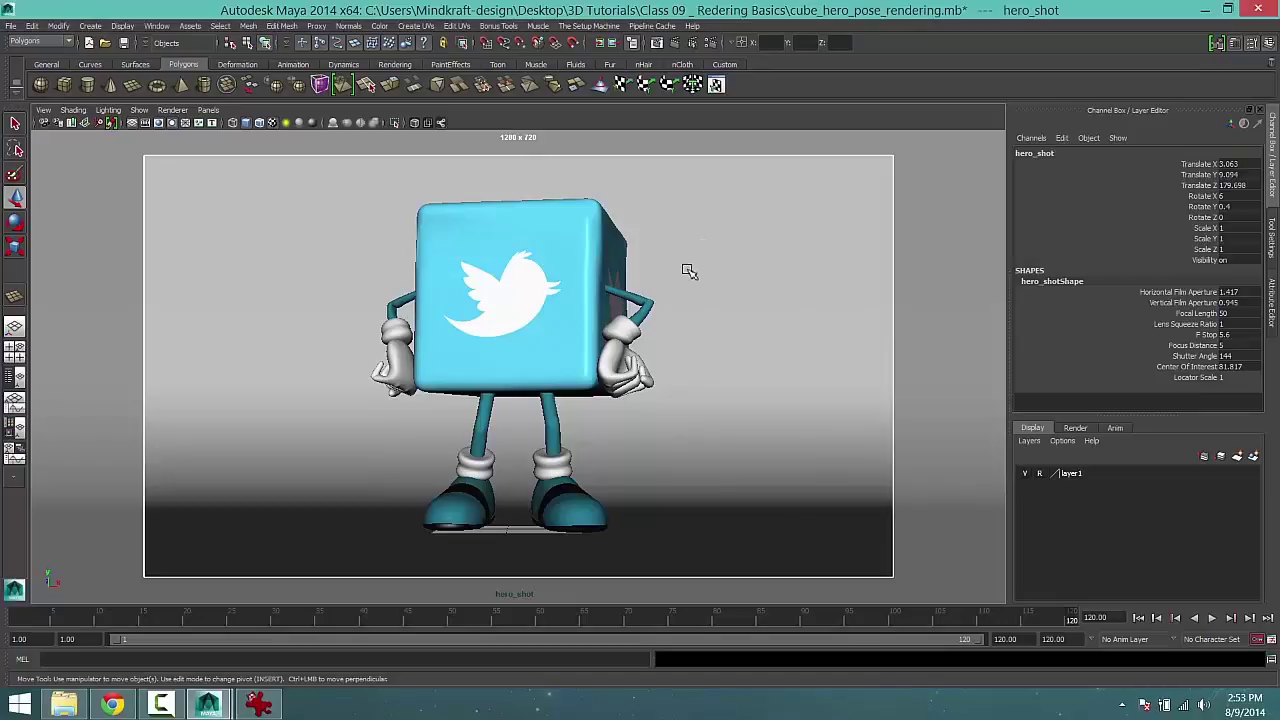
# Move the hero_shot camera closer to the character, test render the frame and close the Render View.
pyautogui.keyDown('alt'); pyautogui.moveTo(677, 277); pyautogui.dragTo(971, 277, button='right'); pyautogui.keyUp('alt')
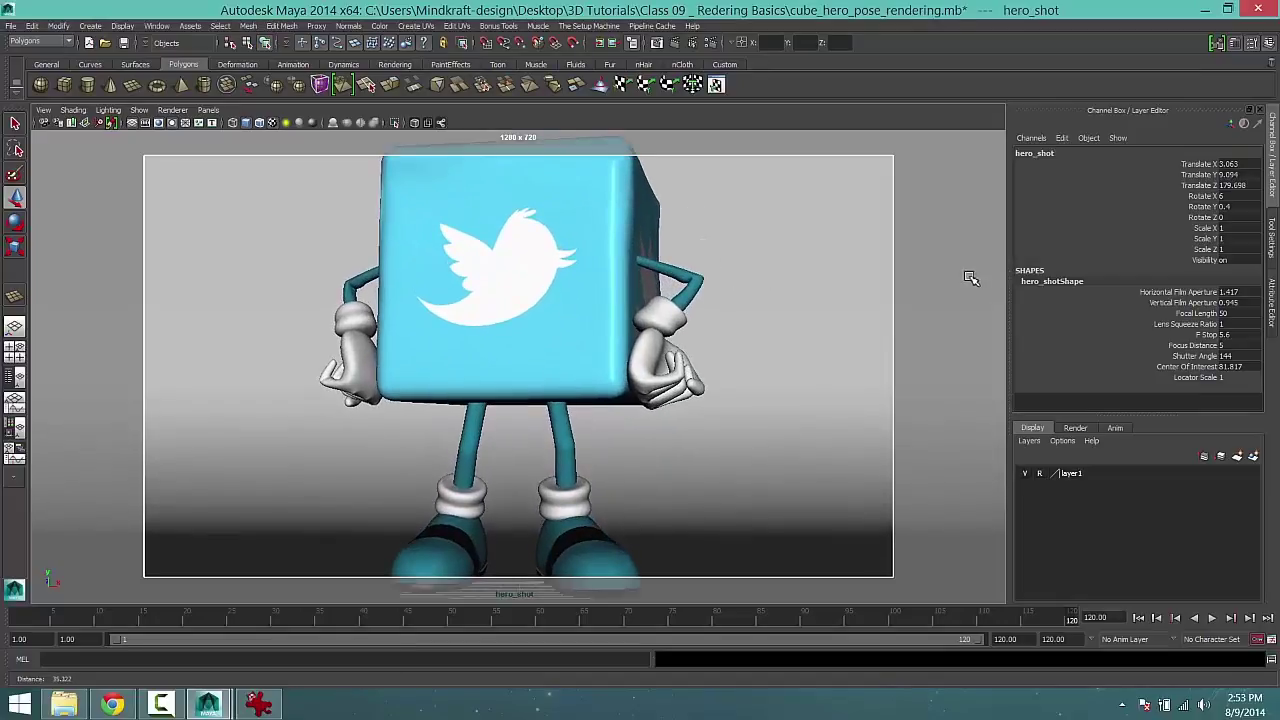
pyautogui.click(656, 42)
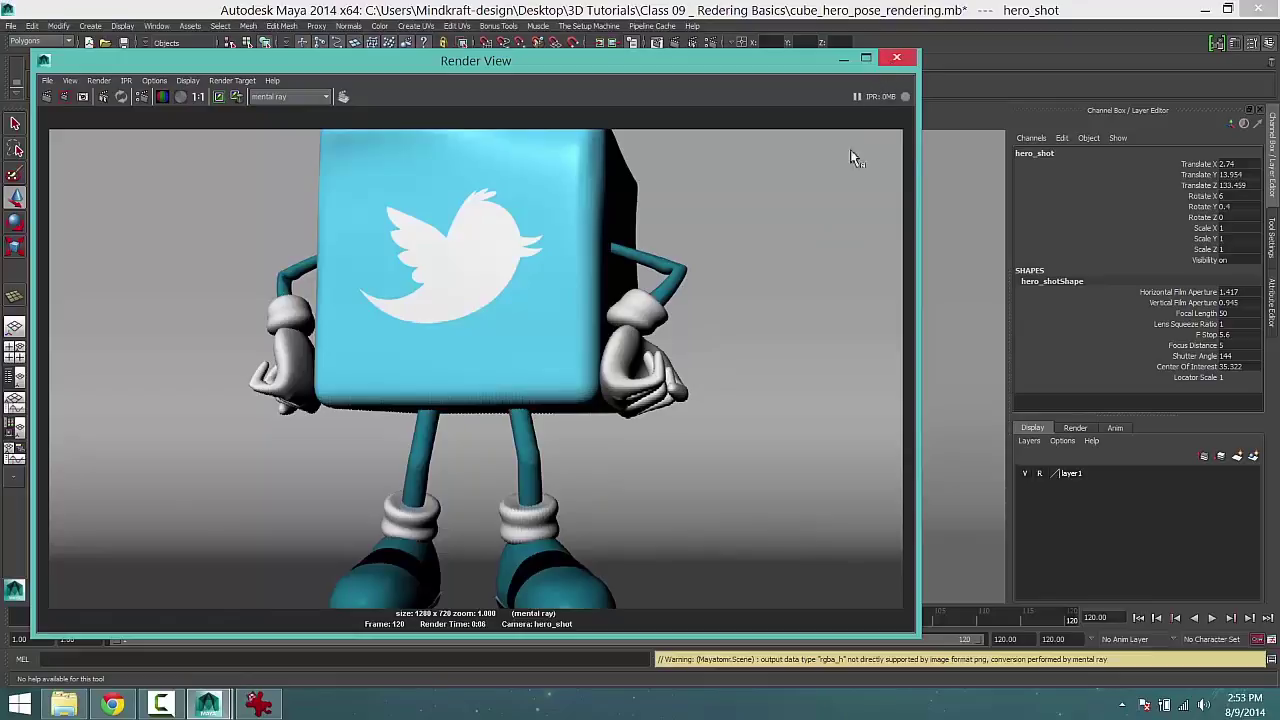
pyautogui.click(898, 58)
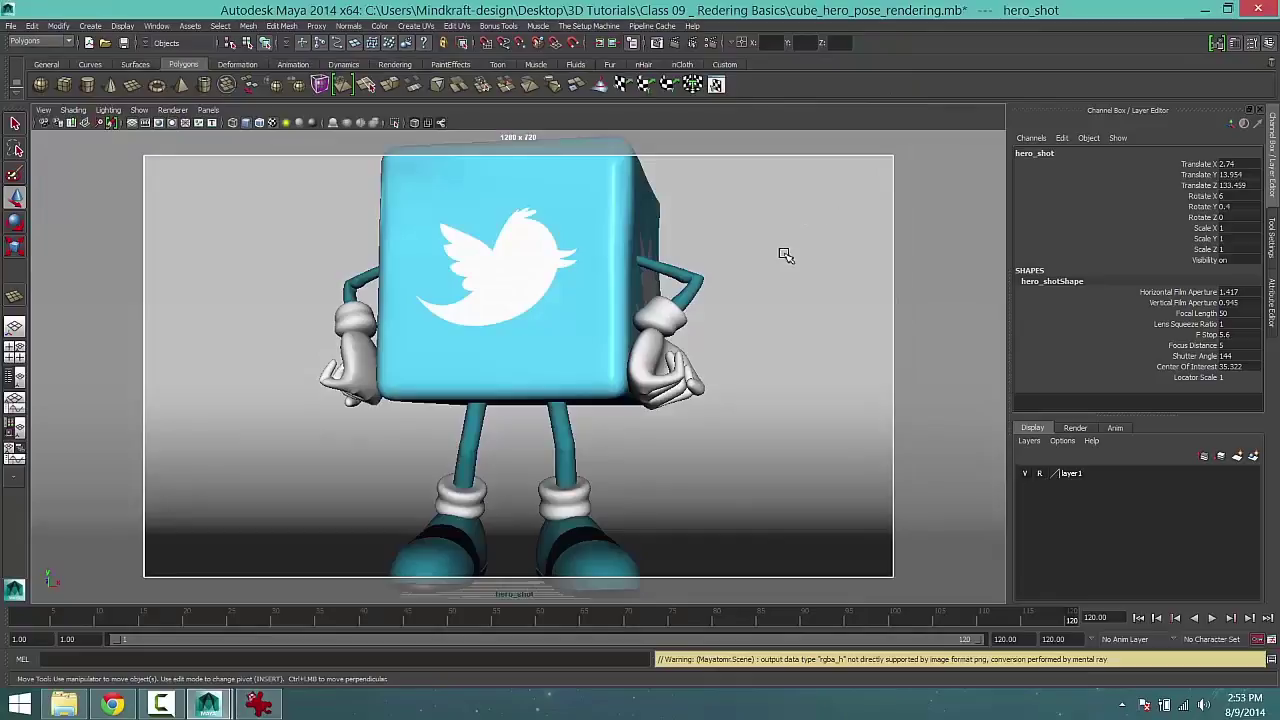
# Pull the hero_shot camera back until the whole character fits in the frame and render it again.
pyautogui.scroll(-5, 549, 343)
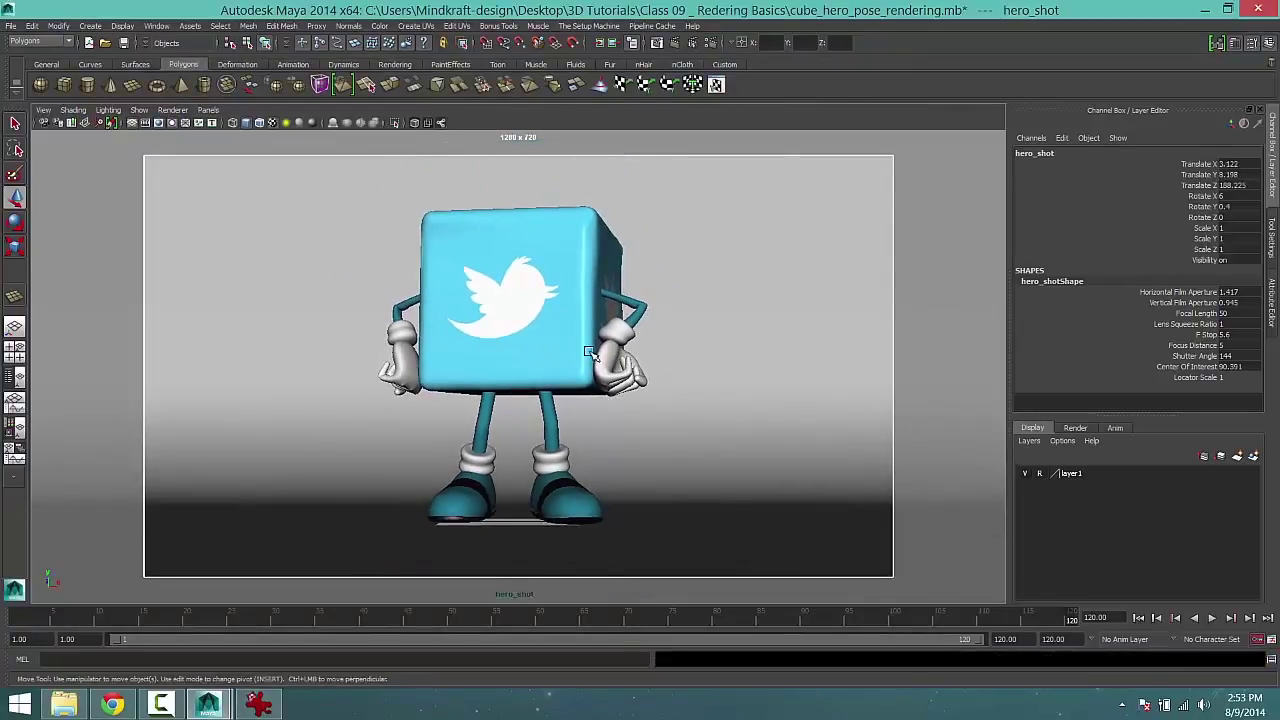
pyautogui.keyDown('alt'); pyautogui.moveTo(559, 342); pyautogui.dragTo(562, 342, button='right'); pyautogui.keyUp('alt')
pyautogui.scroll(2, 562, 342)
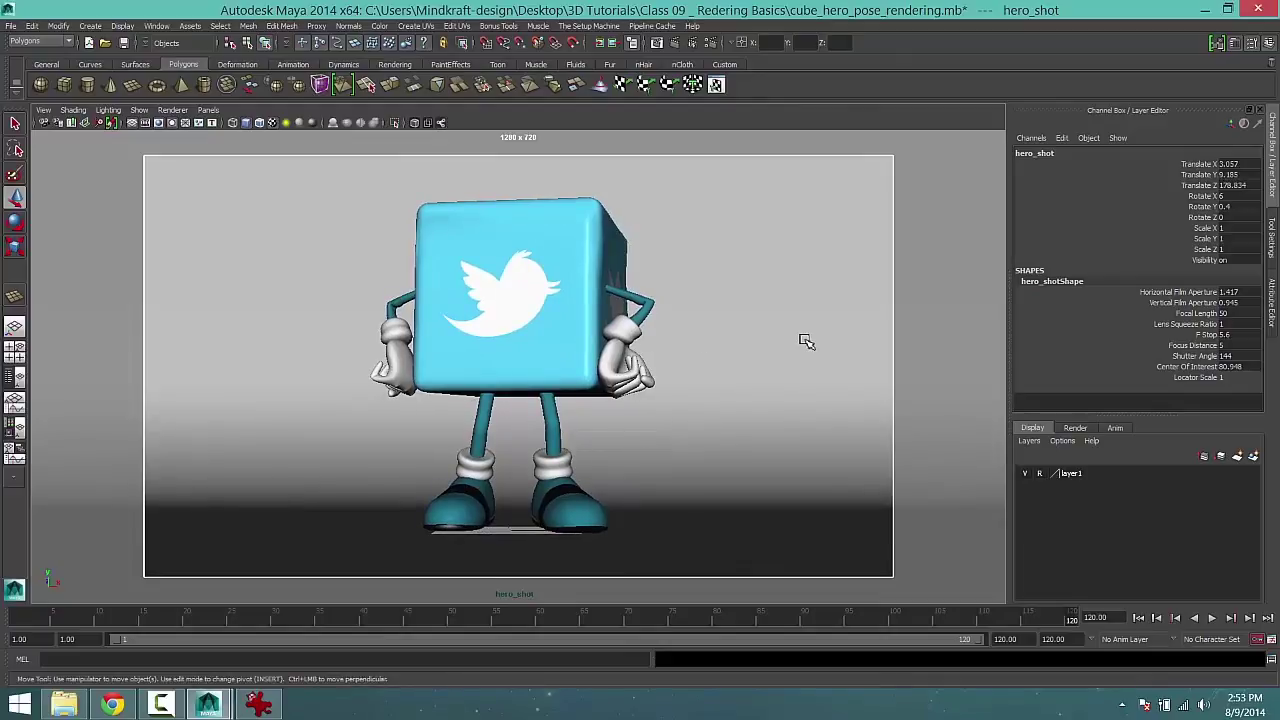
pyautogui.click(676, 45)
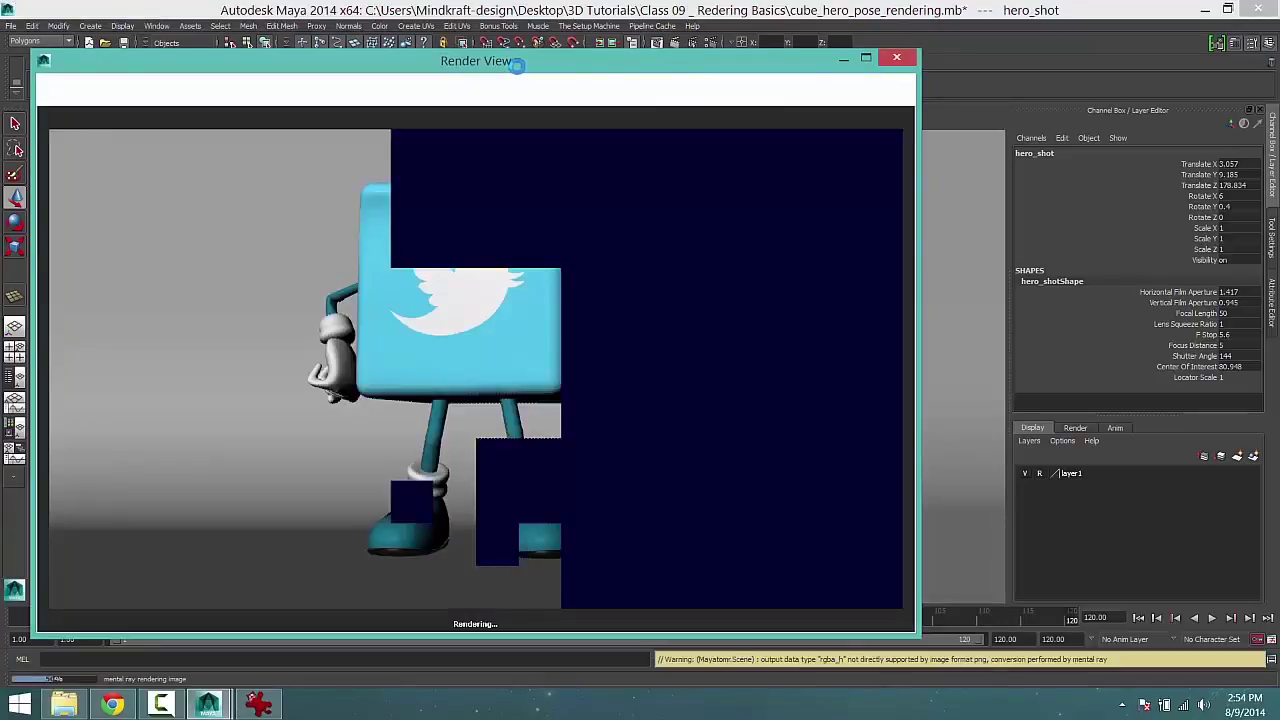
pyautogui.moveTo(500, 64); pyautogui.dragTo(656, 51)
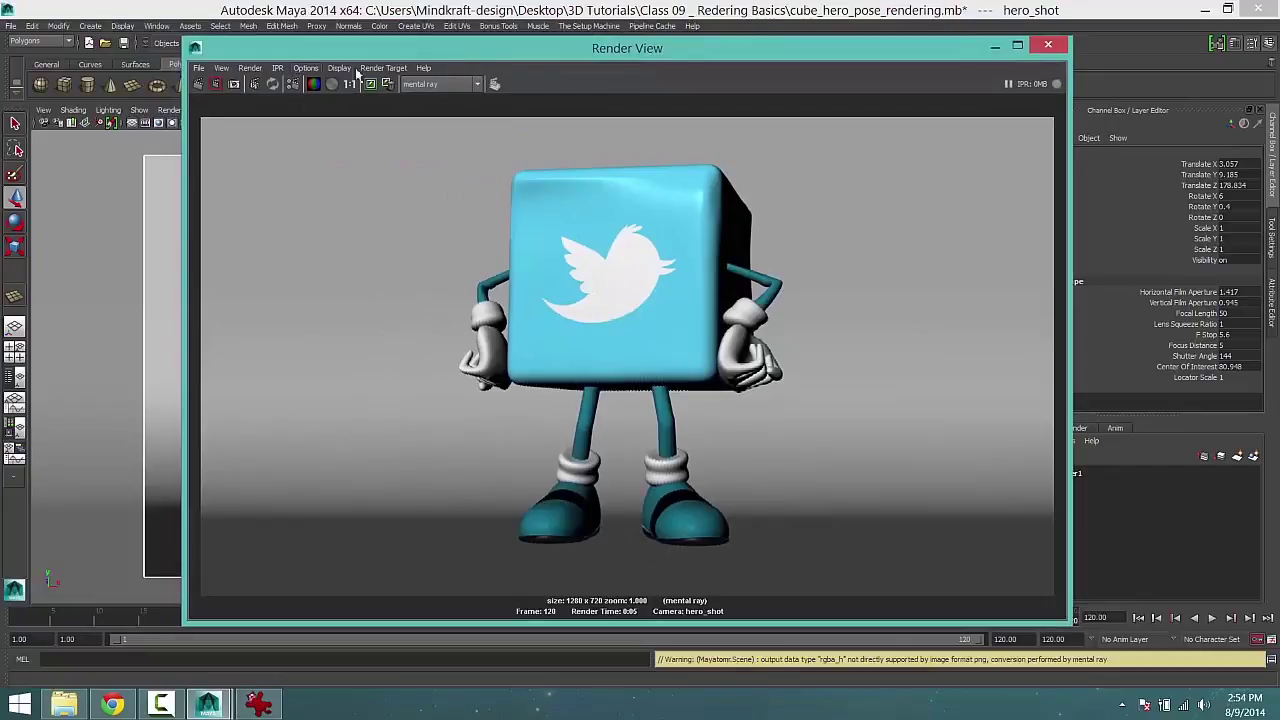
pyautogui.moveTo(499, 52); pyautogui.dragTo(487, 77)
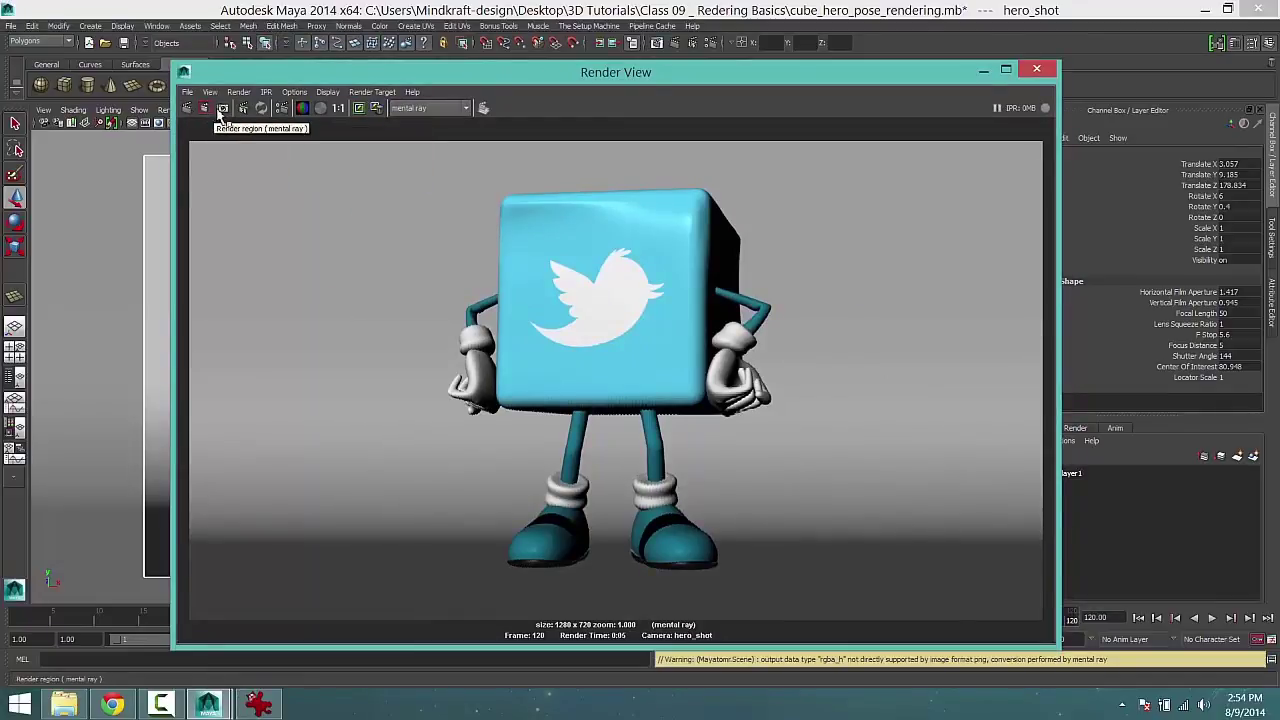
# Keep the rendered image in the Render View, orbit the hero_shot camera slightly around the character and render again.
pyautogui.click(361, 112)
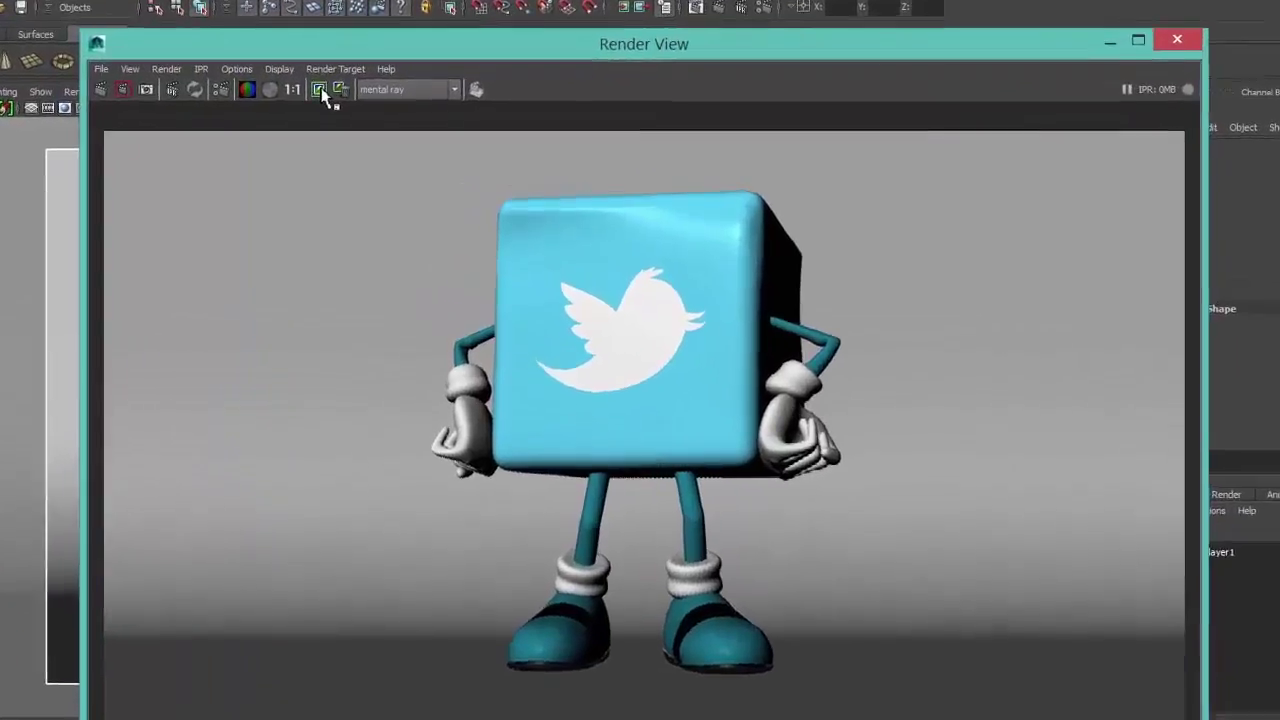
pyautogui.click(320, 92)
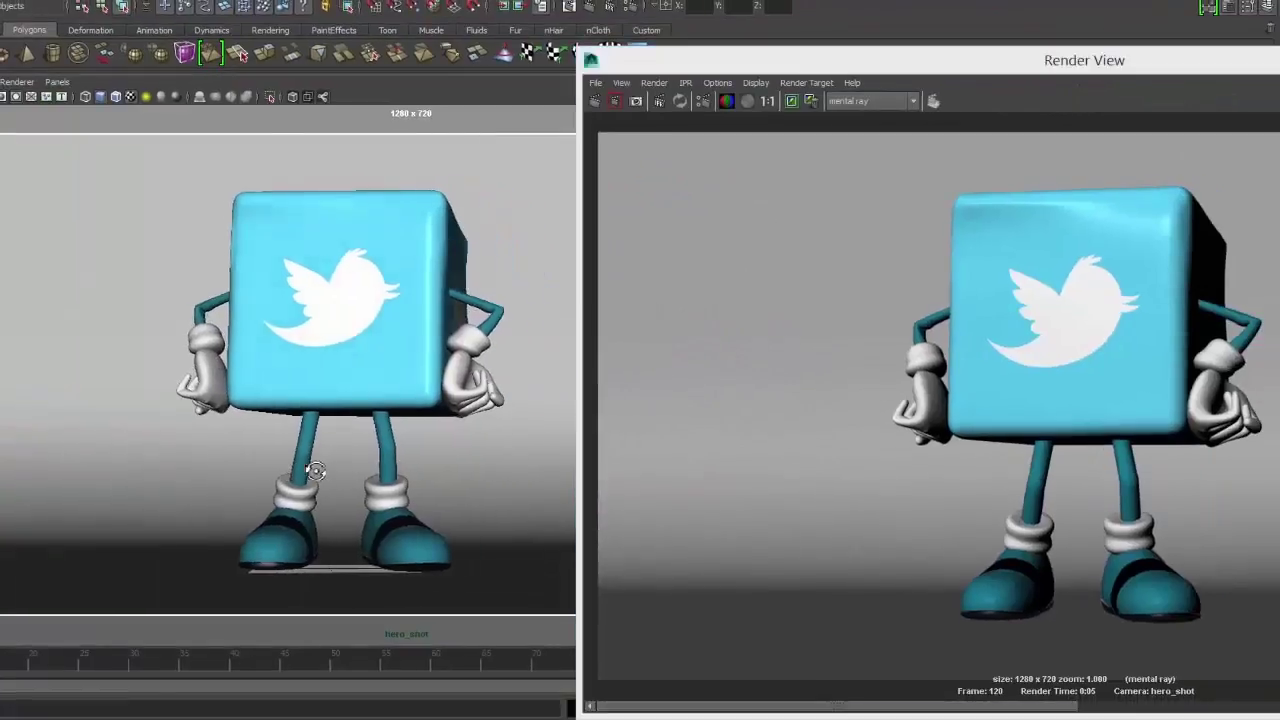
pyautogui.keyDown('alt'); pyautogui.moveTo(315, 471); pyautogui.dragTo(300, 471); pyautogui.keyUp('alt')
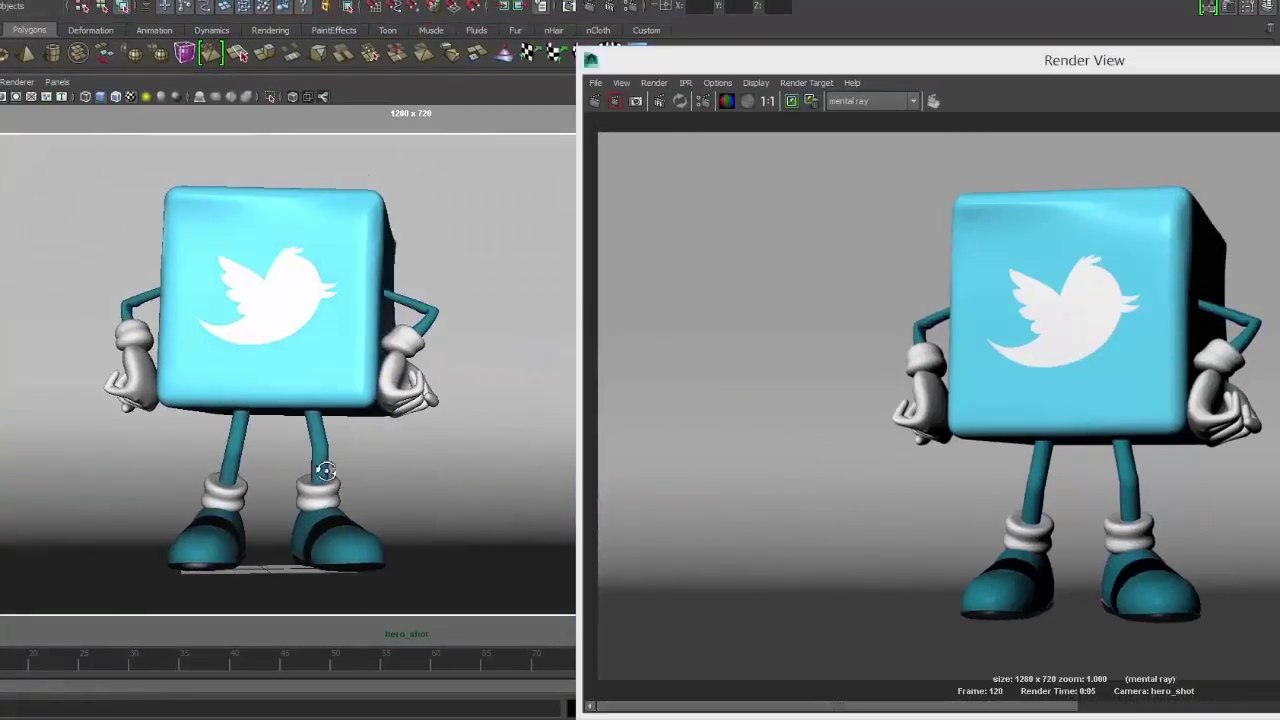
pyautogui.click(594, 101)
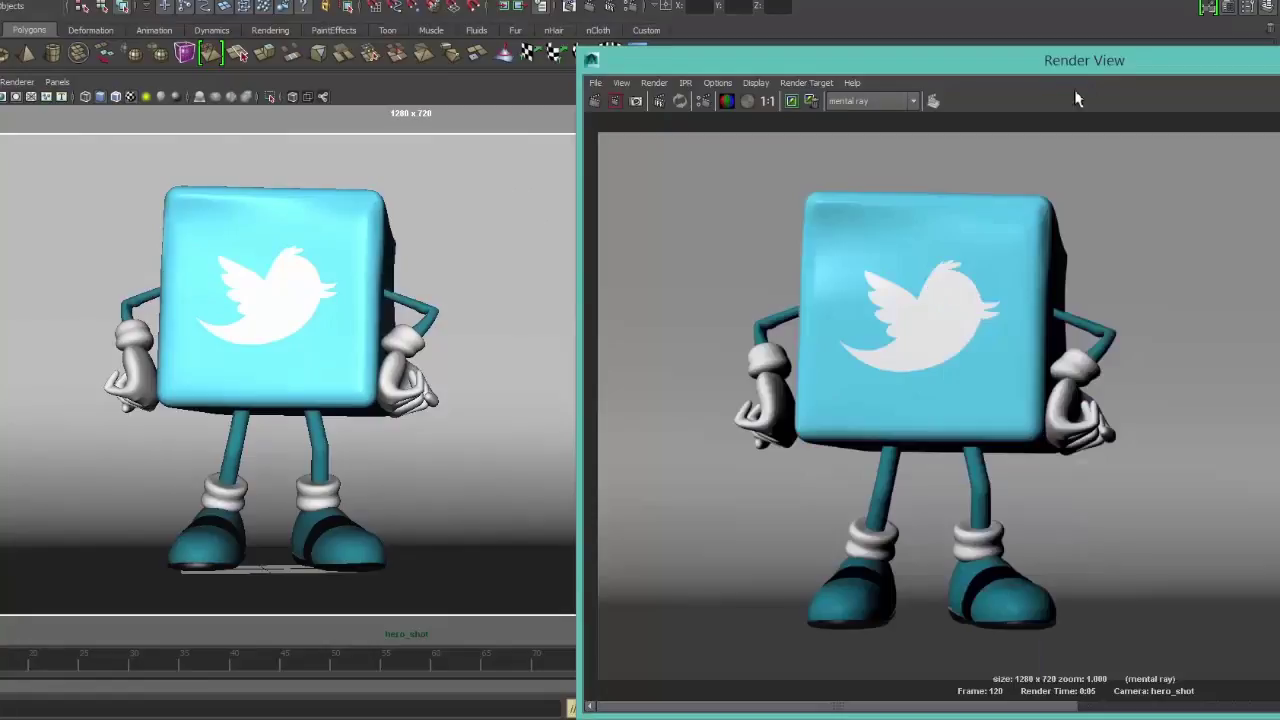
# Compare the new render with the kept image in the Render View.
pyautogui.moveTo(977, 63); pyautogui.dragTo(484, 16)
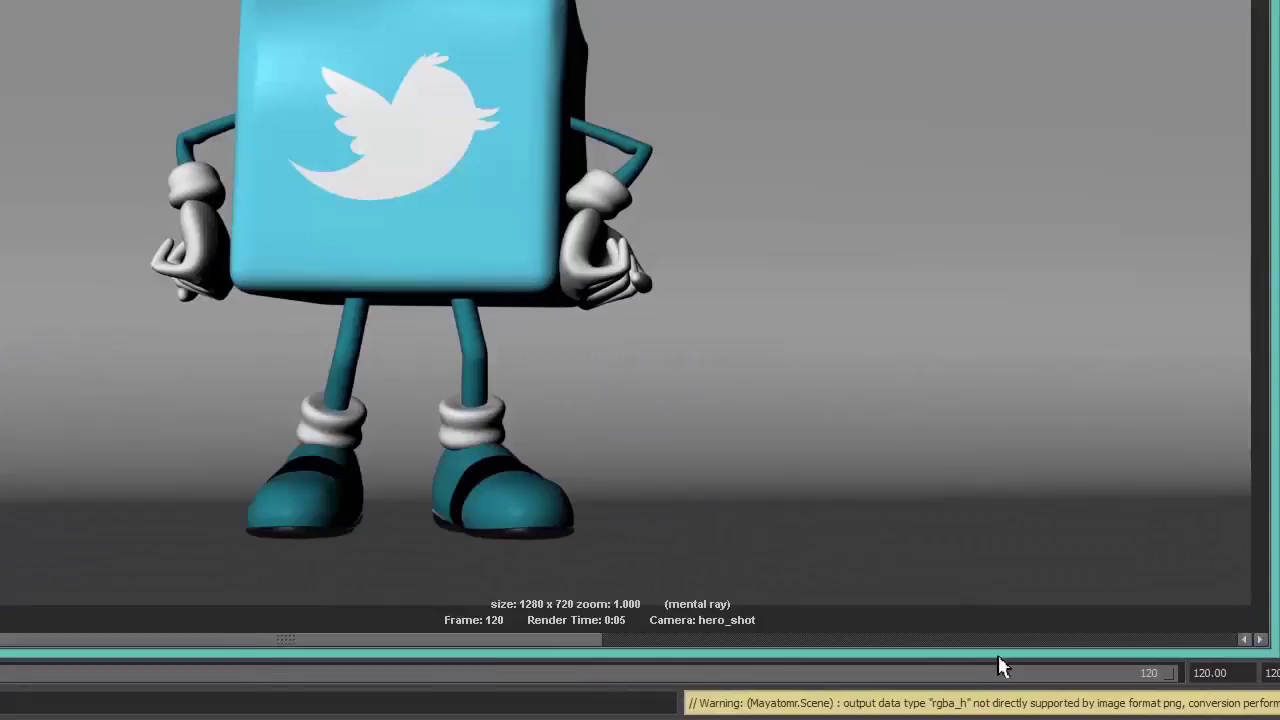
pyautogui.moveTo(1000, 667)
pyautogui.mouseDown()
pyautogui.moveTo(1063, 666)
pyautogui.moveTo(286, 663)
pyautogui.moveTo(1006, 663)
pyautogui.moveTo(229, 651)
pyautogui.moveTo(1103, 643)
pyautogui.moveTo(257, 651)
pyautogui.moveTo(1020, 654)
pyautogui.mouseUp()
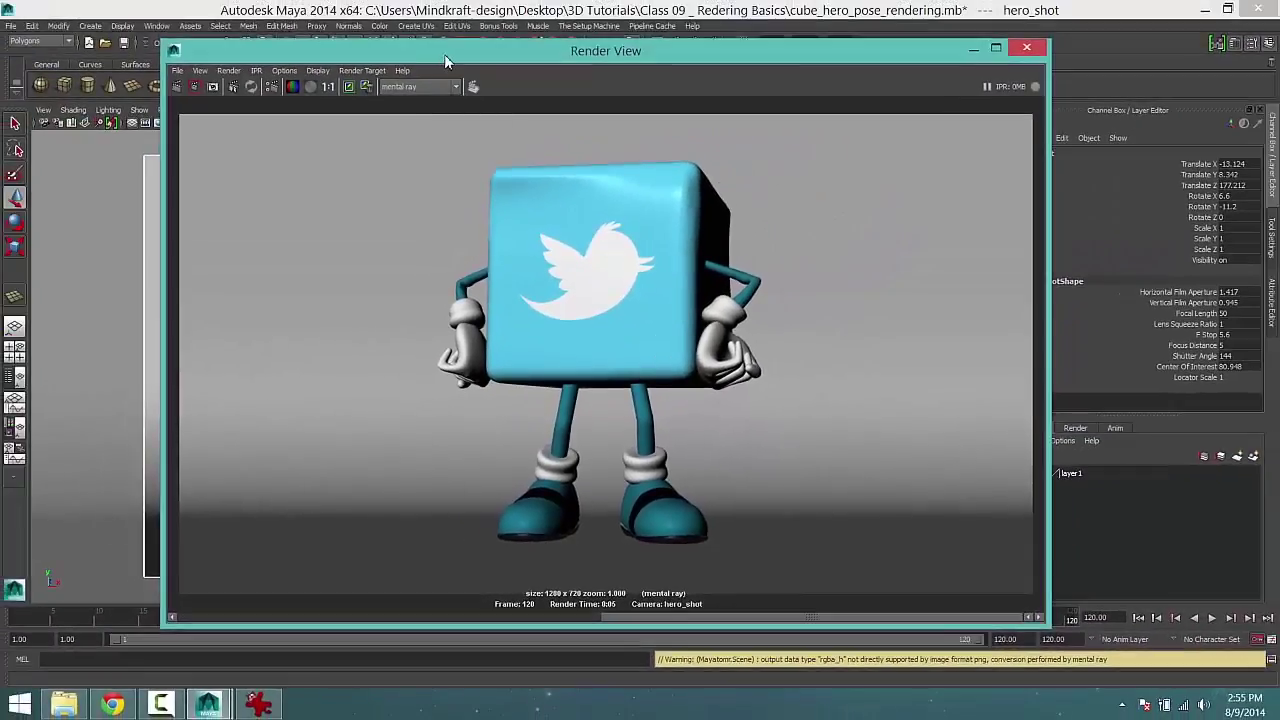
pyautogui.moveTo(445, 57); pyautogui.dragTo(615, 49)
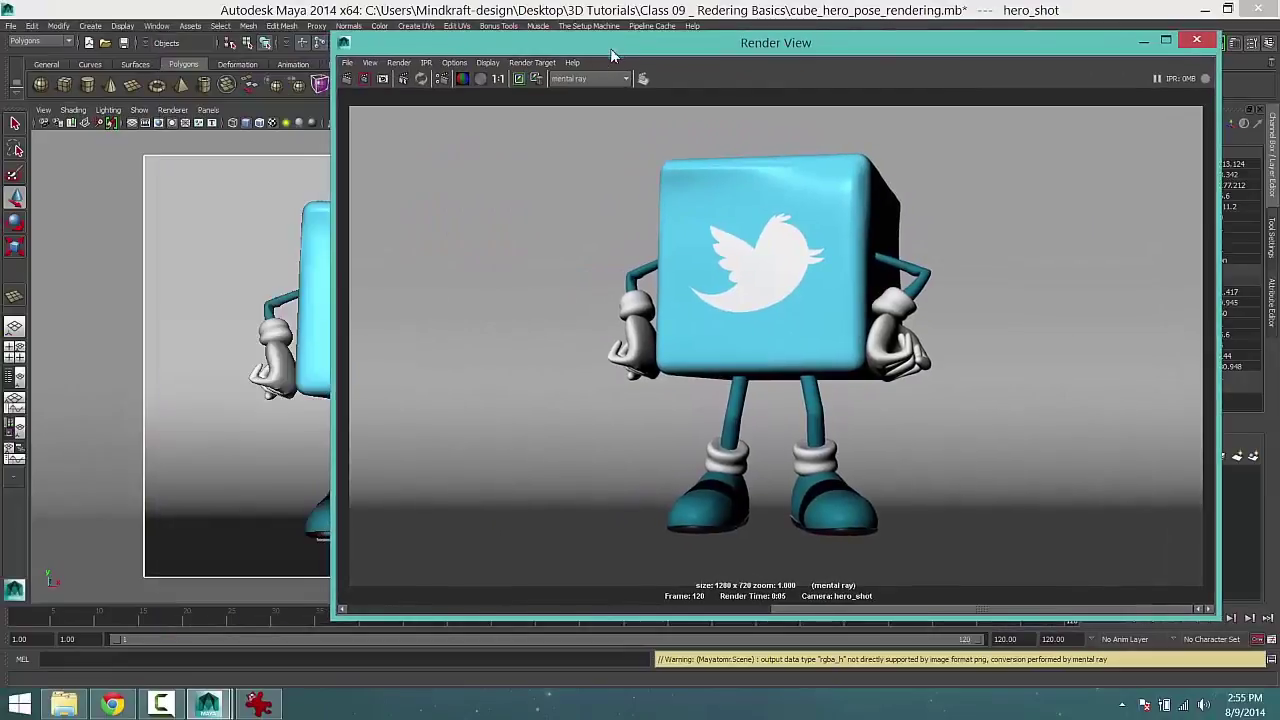
# Select the background plane, minimize the Render View and recentre the character in the hero_shot frame.
pyautogui.click(256, 296)
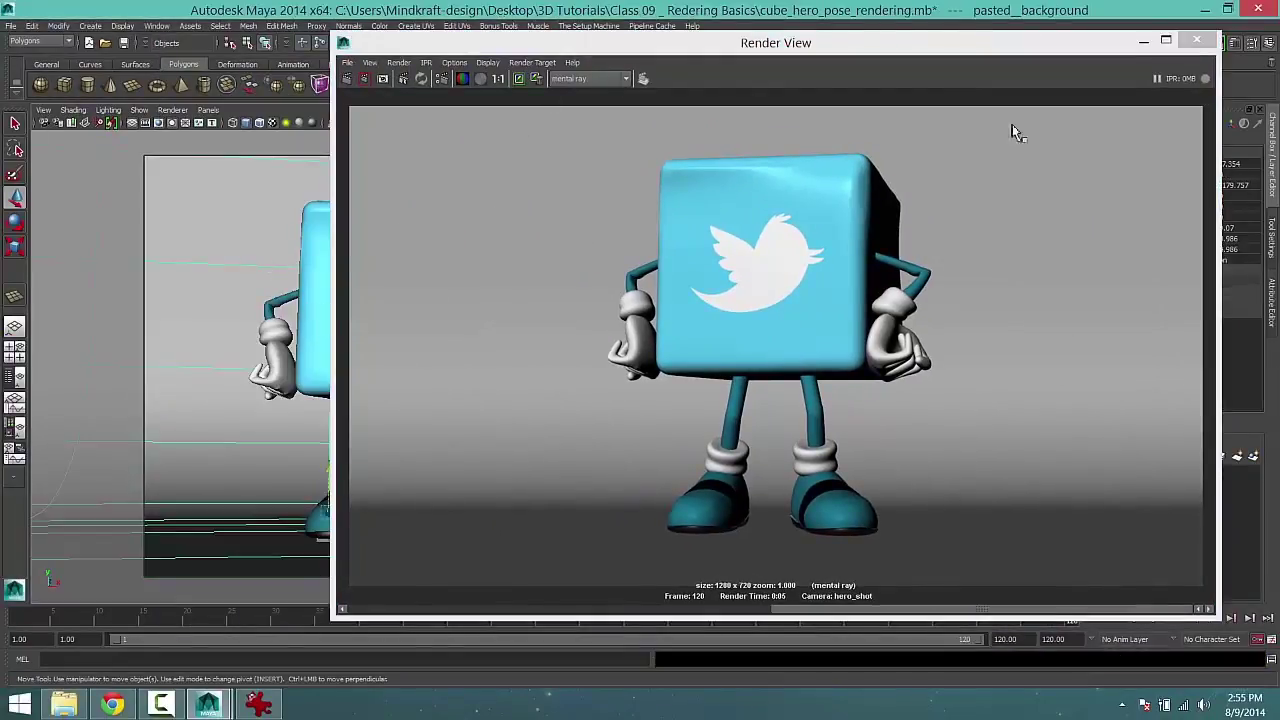
pyautogui.click(1143, 41)
pyautogui.press('f')
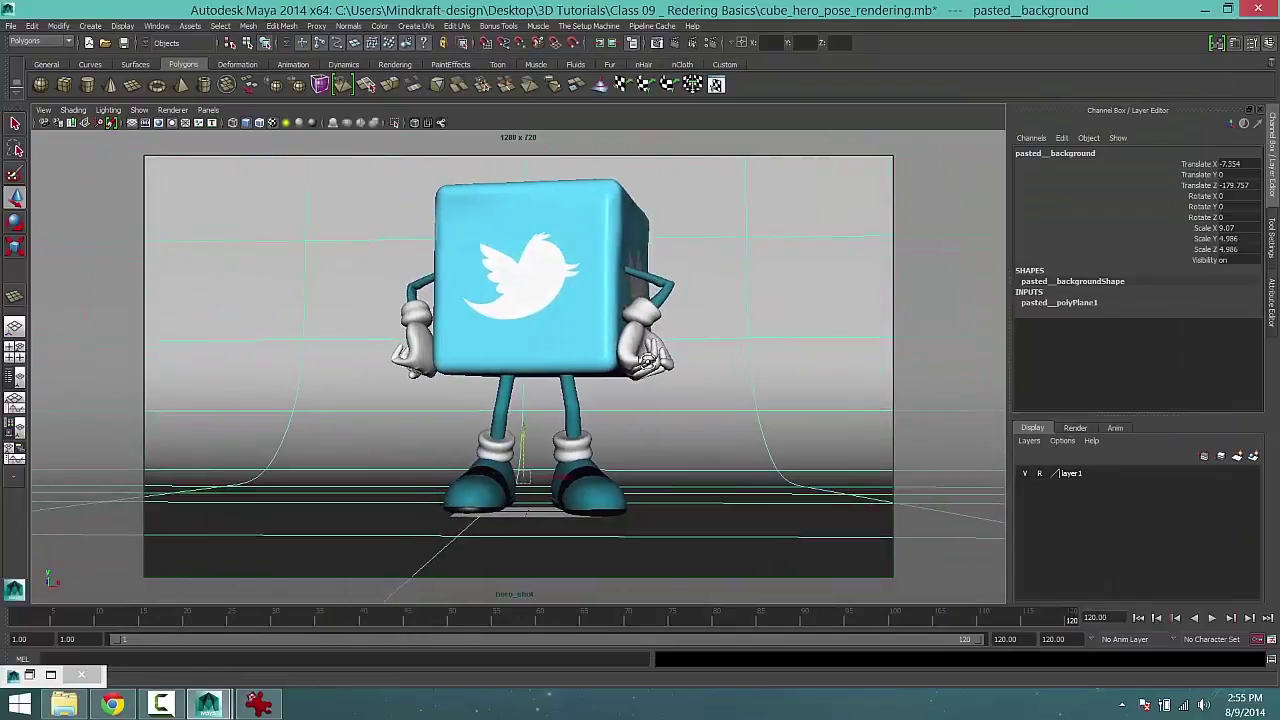
pyautogui.moveTo(598, 352)
pyautogui.keyDown('alt'); pyautogui.mouseDown(button='middle')
pyautogui.moveTo(580, 354)
pyautogui.moveTo(605, 354)
pyautogui.mouseUp(button='middle'); pyautogui.keyUp('alt')
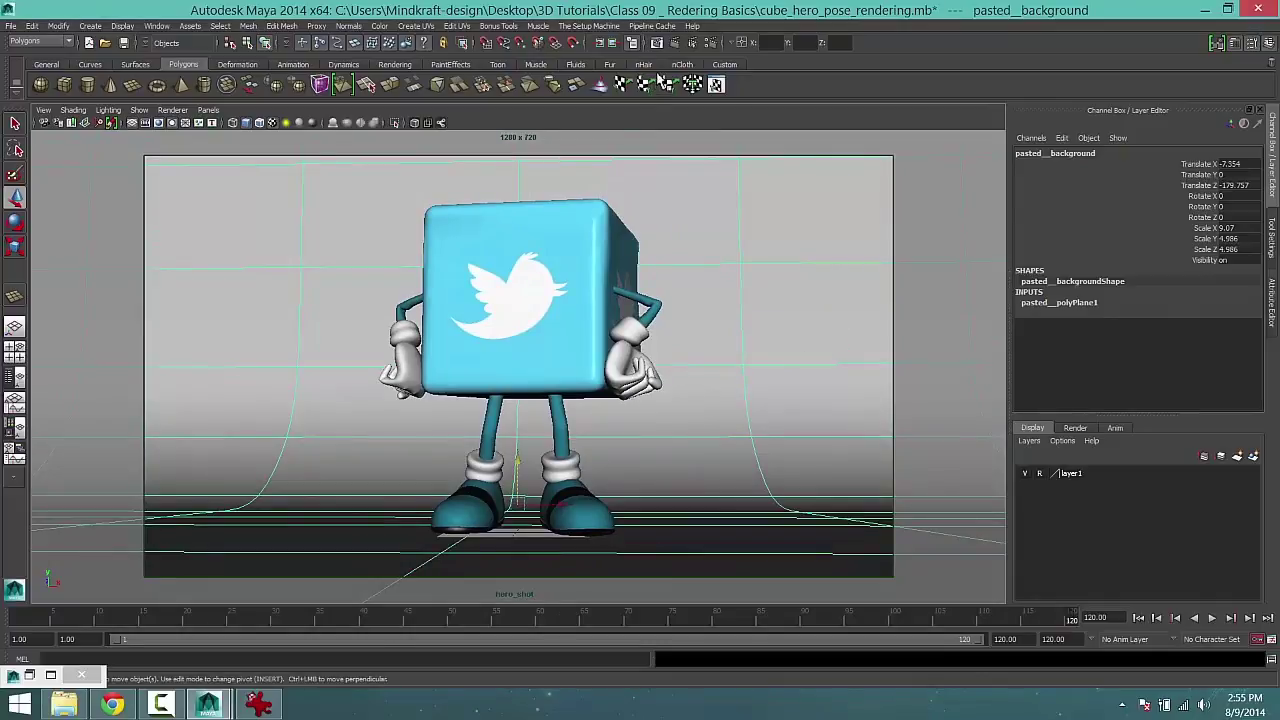
# Reopen the render settings, widen the window and bring the file output settings into view.
pyautogui.click(707, 42)
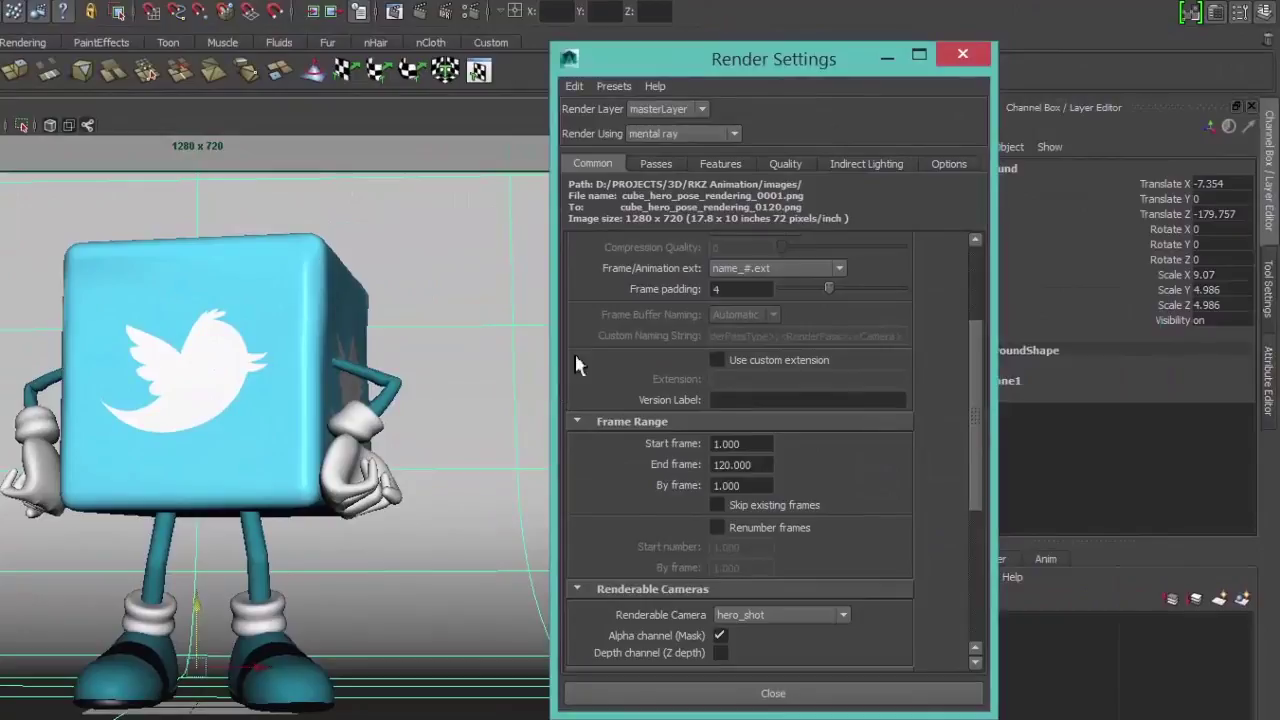
pyautogui.moveTo(552, 353); pyautogui.dragTo(462, 353)
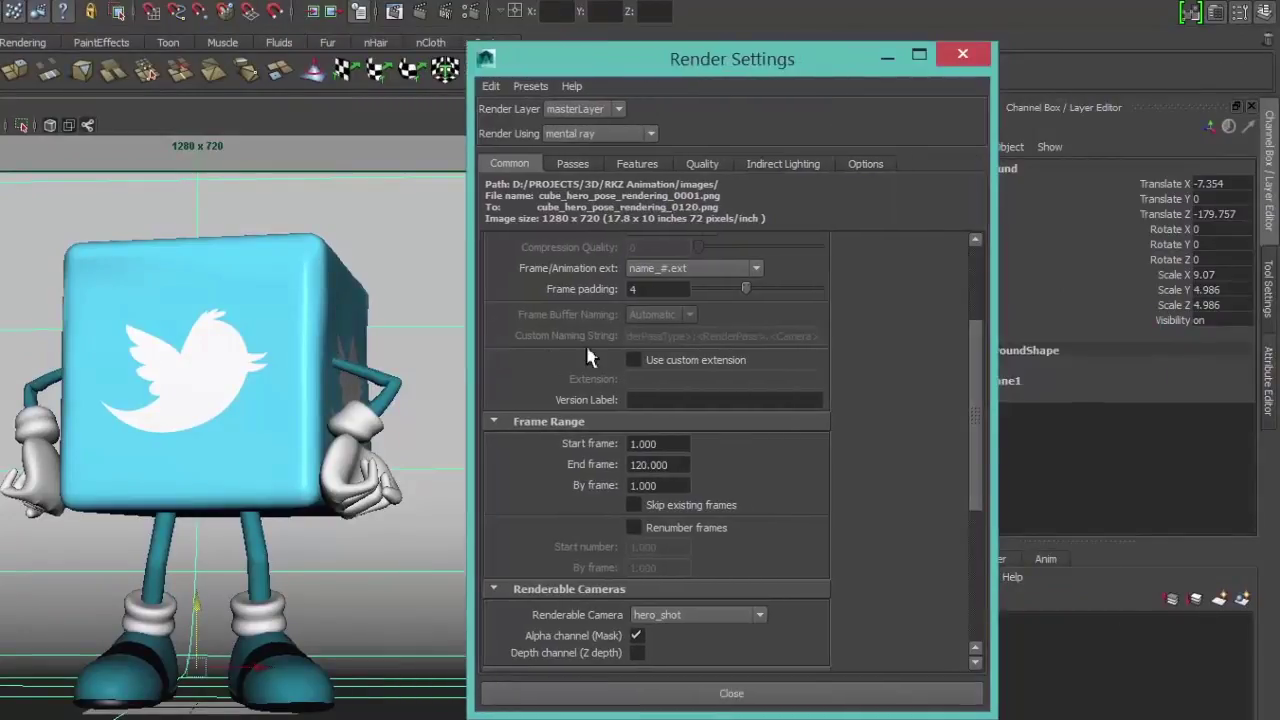
pyautogui.moveTo(975, 355); pyautogui.dragTo(974, 263)
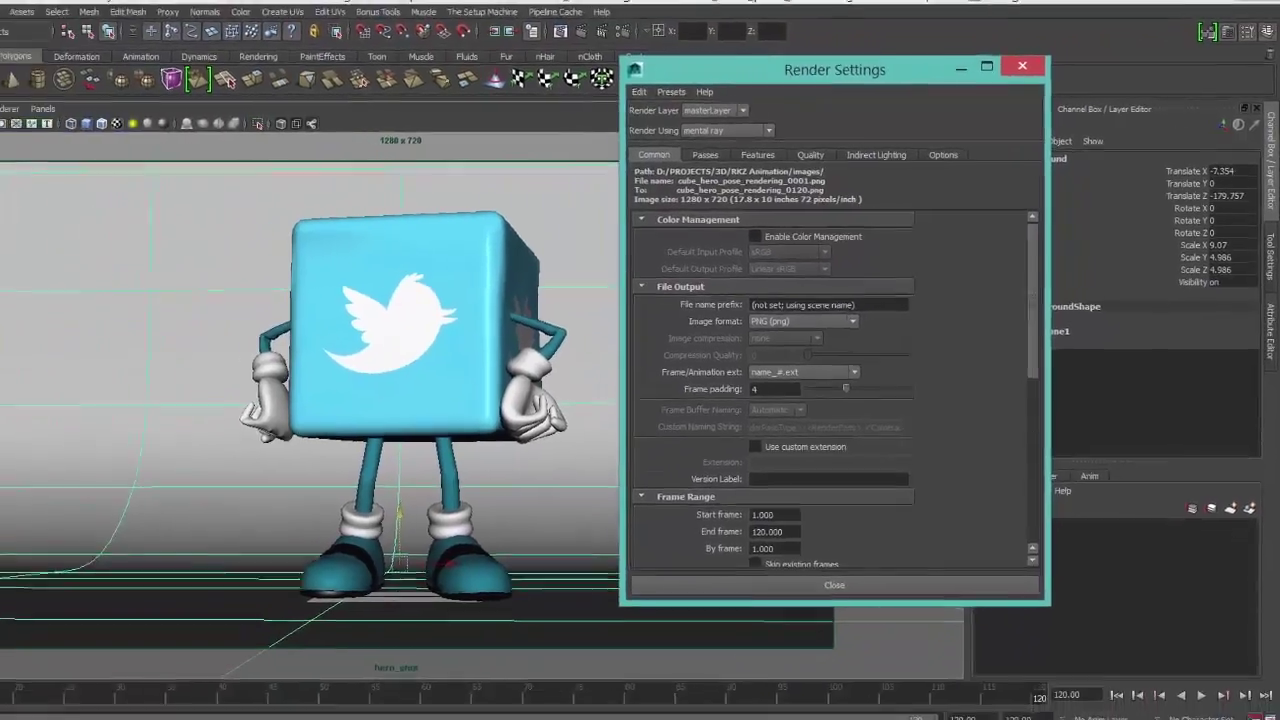
# Switch to IrfanView with the 300px-Global_illumination.JPG image.
pyautogui.moveTo(257, 704)
pyautogui.click(270, 638)
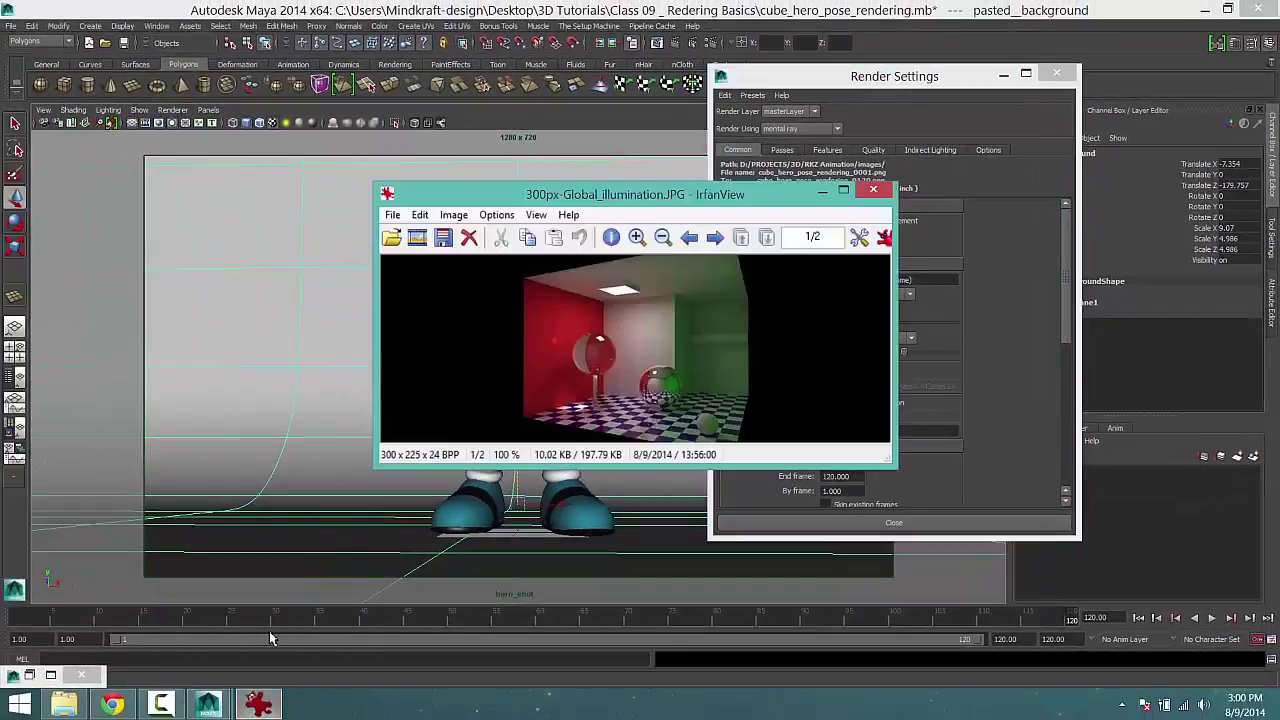
# Show the 300px-Local_illumination.JPG image and enlarge the viewer window so the whole picture fits.
pyautogui.press('Right')
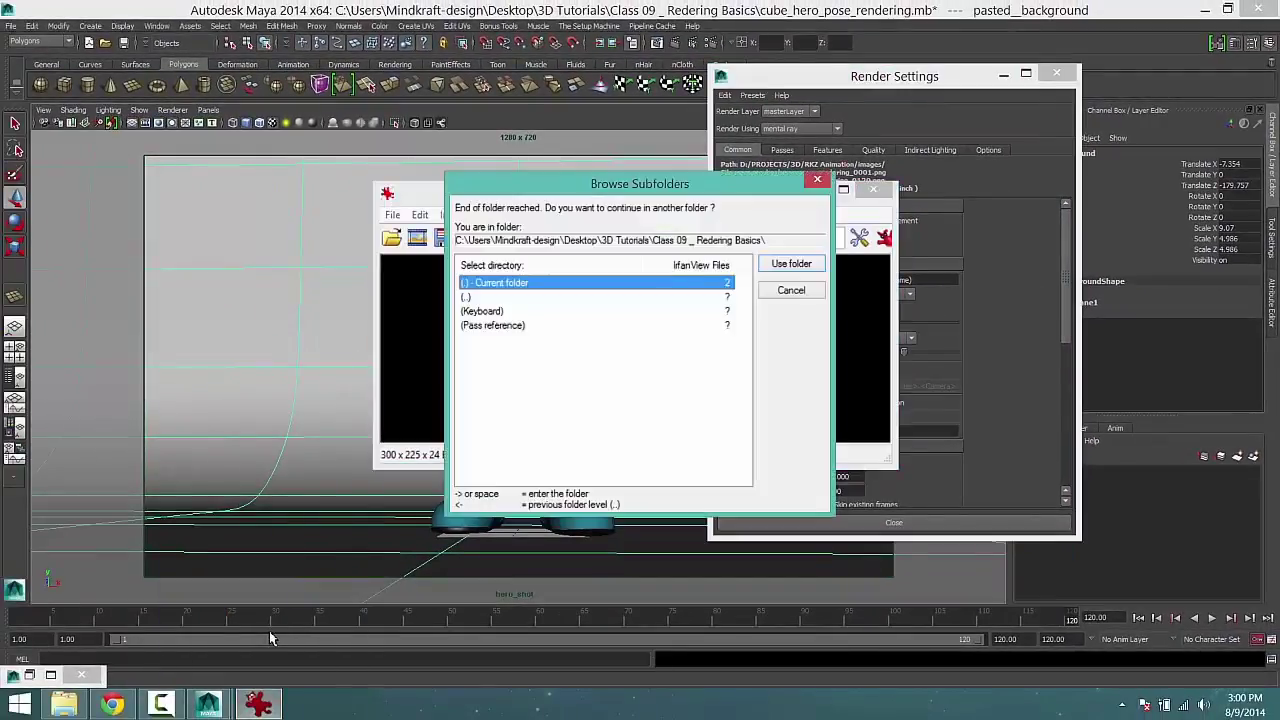
pyautogui.click(788, 265)
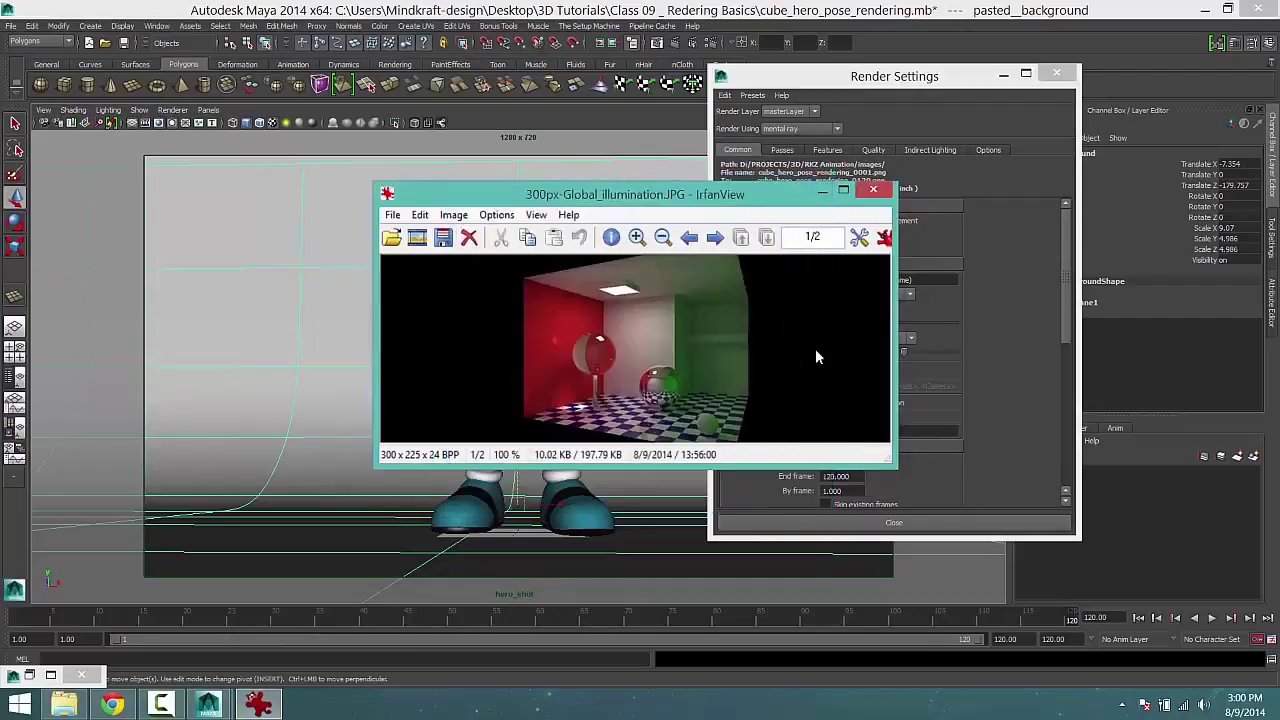
pyautogui.press('Right')
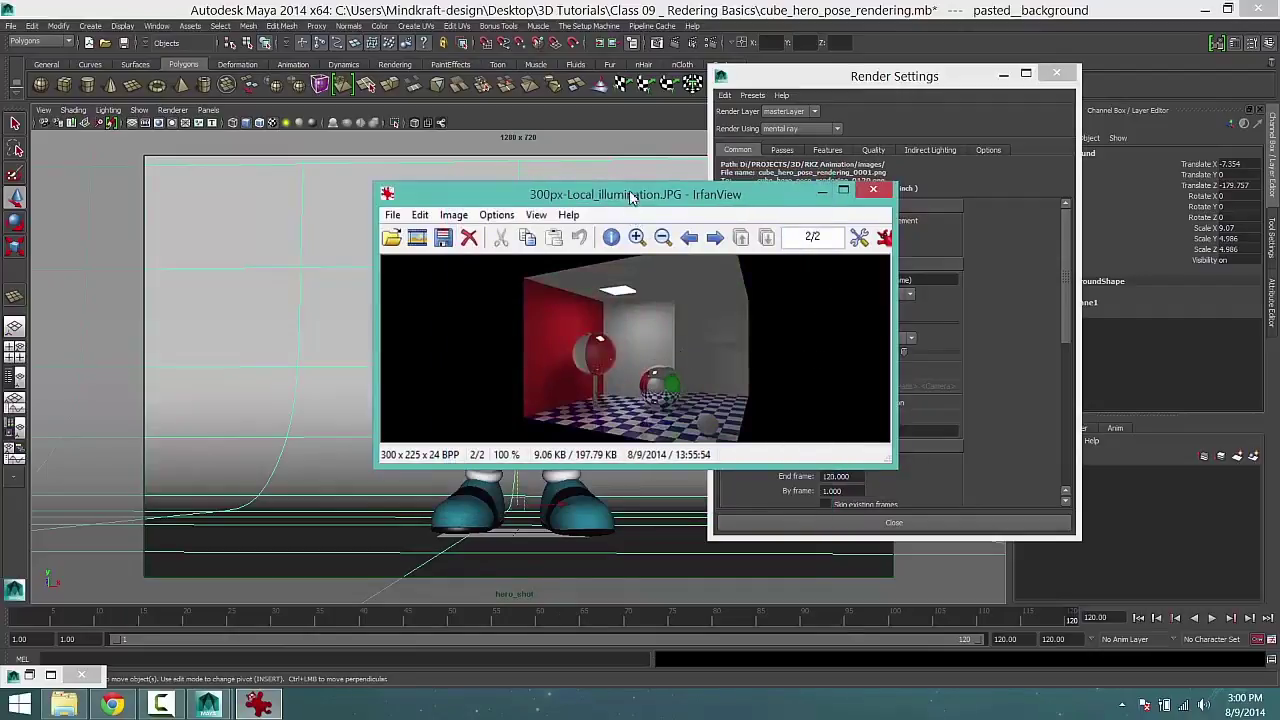
pyautogui.moveTo(630, 196); pyautogui.dragTo(632, 129)
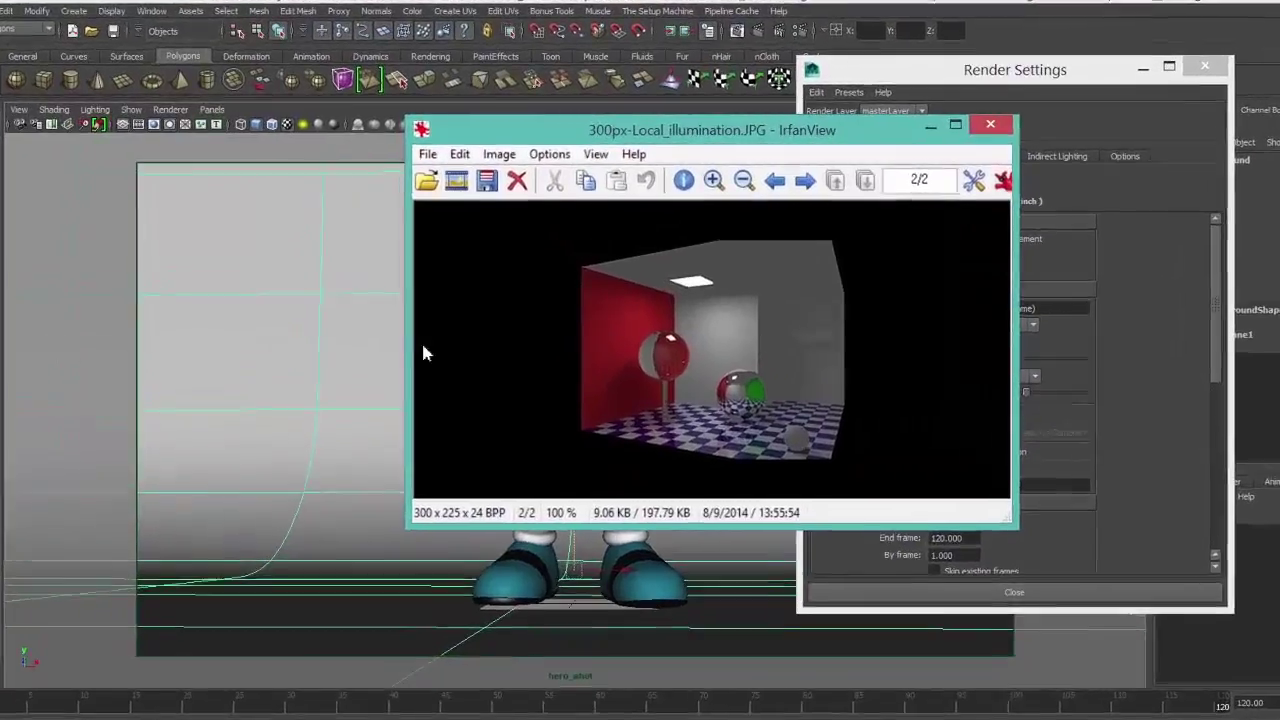
pyautogui.moveTo(407, 348); pyautogui.dragTo(292, 350)
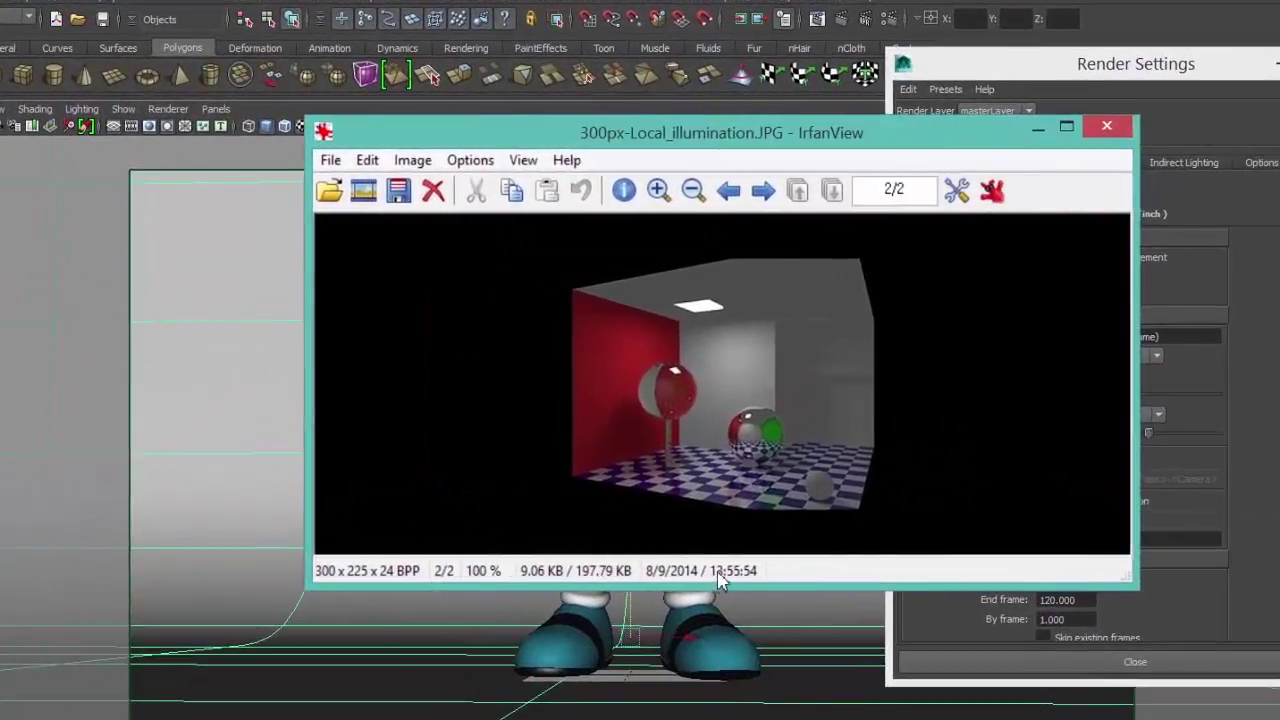
pyautogui.moveTo(720, 580); pyautogui.dragTo(716, 690)
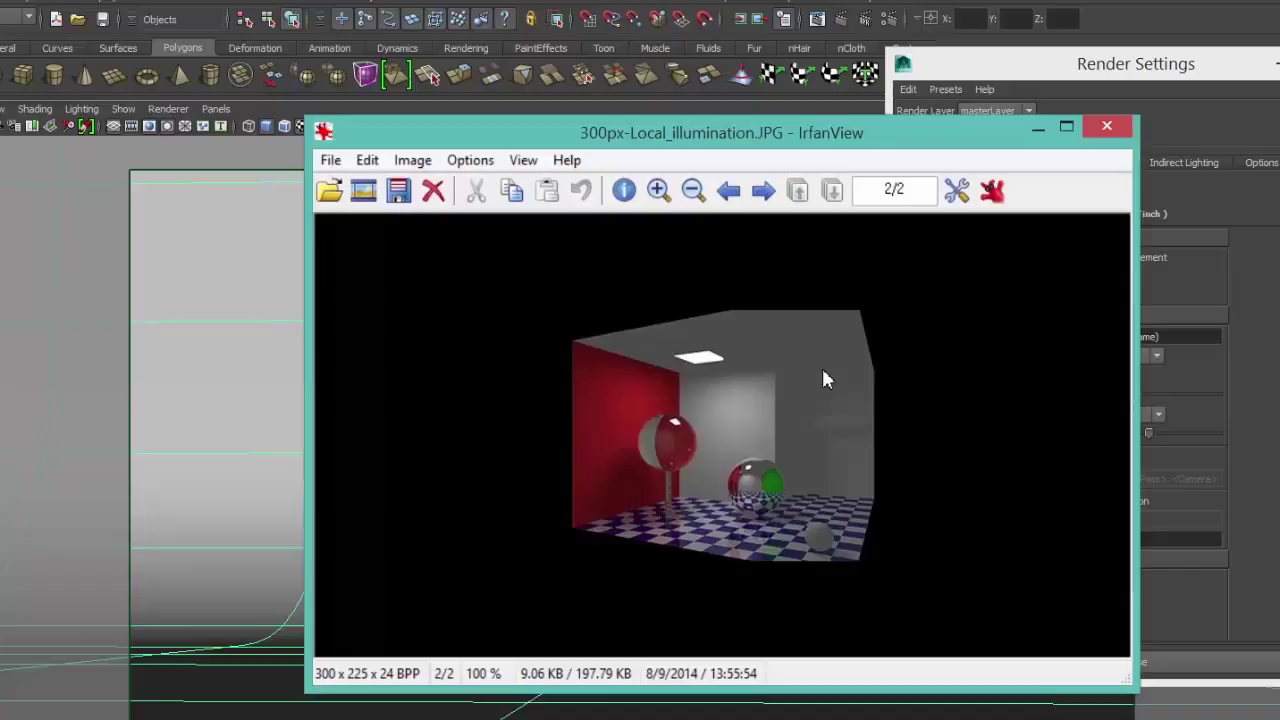
# Return to the 300px-Global_illumination.JPG image and enlarge its window for comparison.
pyautogui.press('Right')
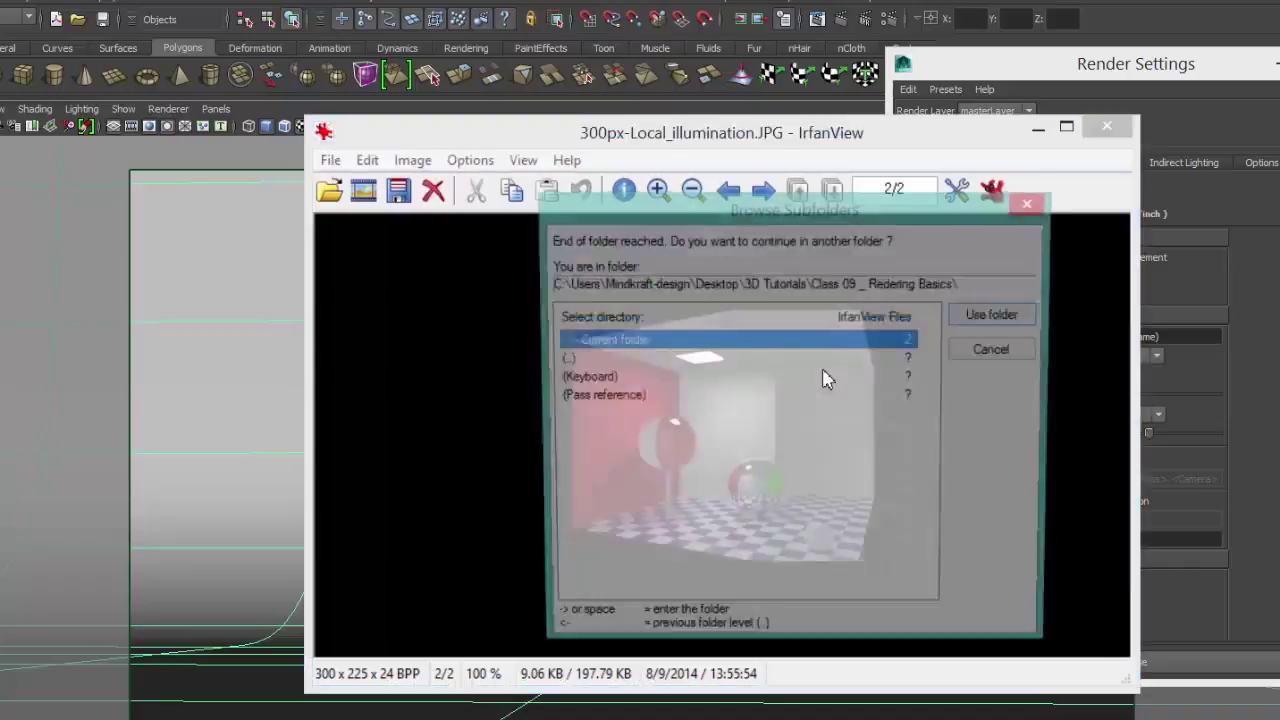
pyautogui.press('Return')
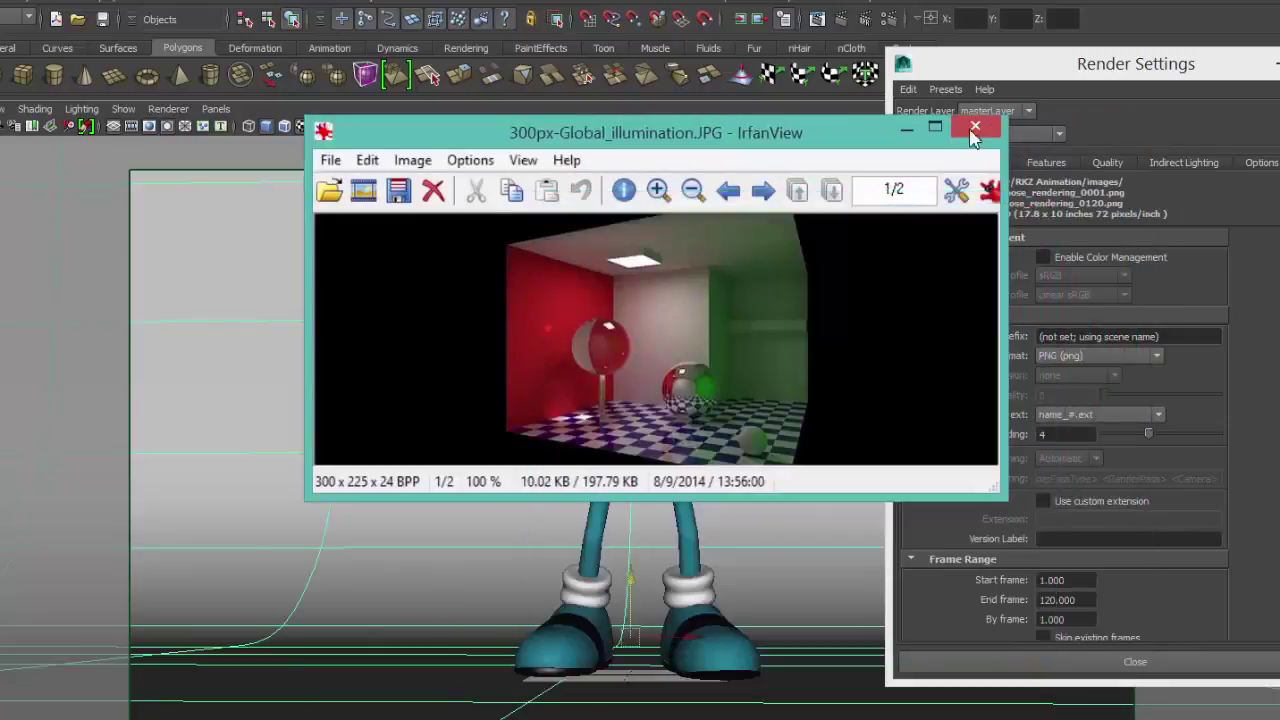
pyautogui.moveTo(820, 125); pyautogui.dragTo(821, 4)
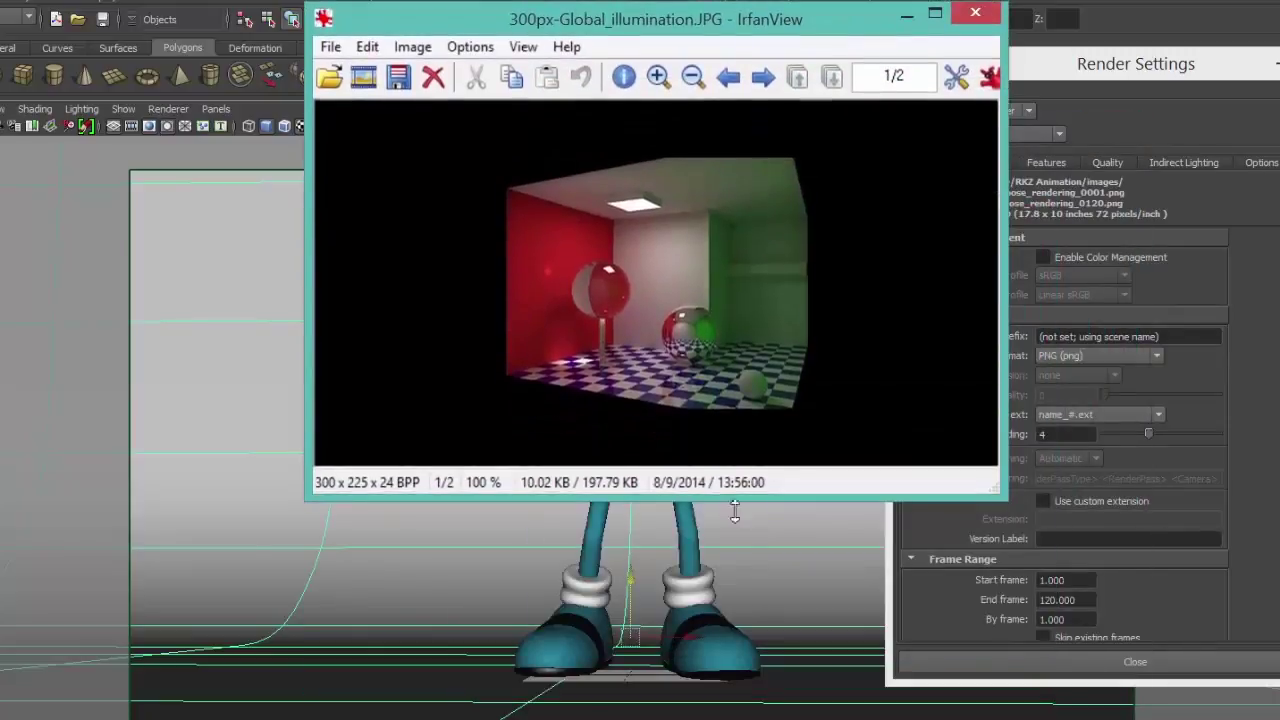
pyautogui.moveTo(730, 668); pyautogui.dragTo(712, 668)
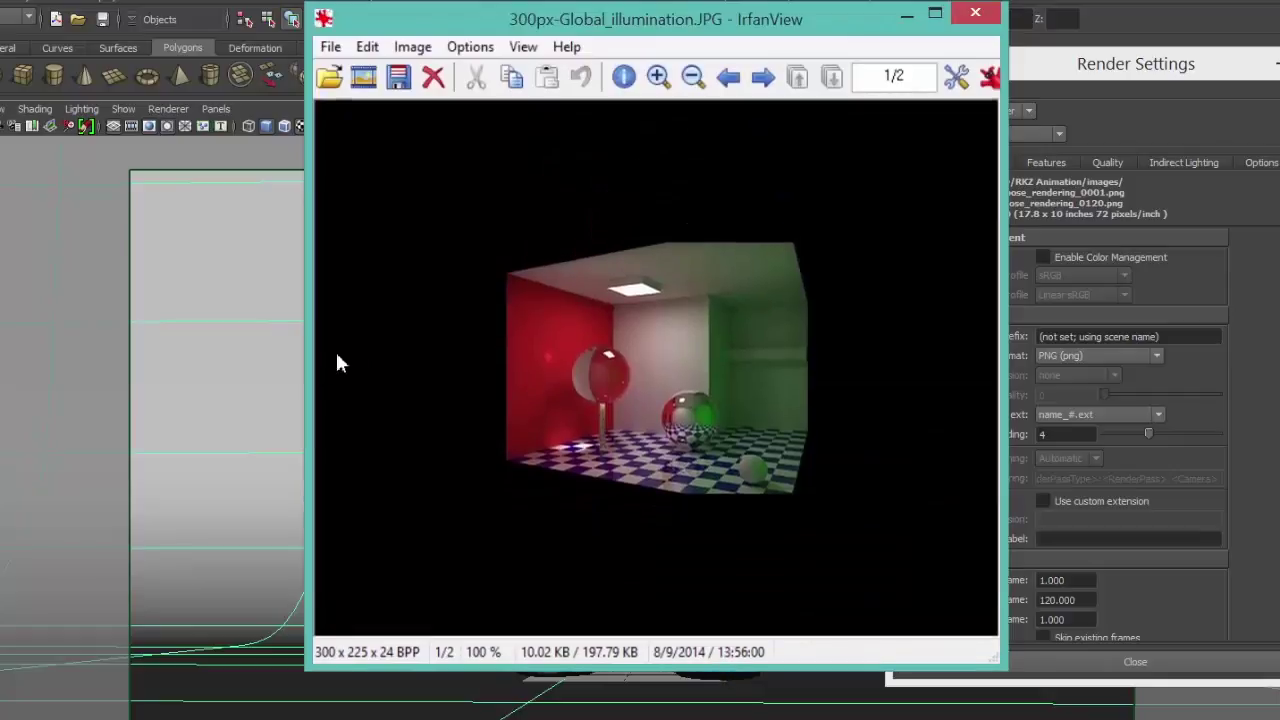
pyautogui.moveTo(304, 366); pyautogui.dragTo(166, 372)
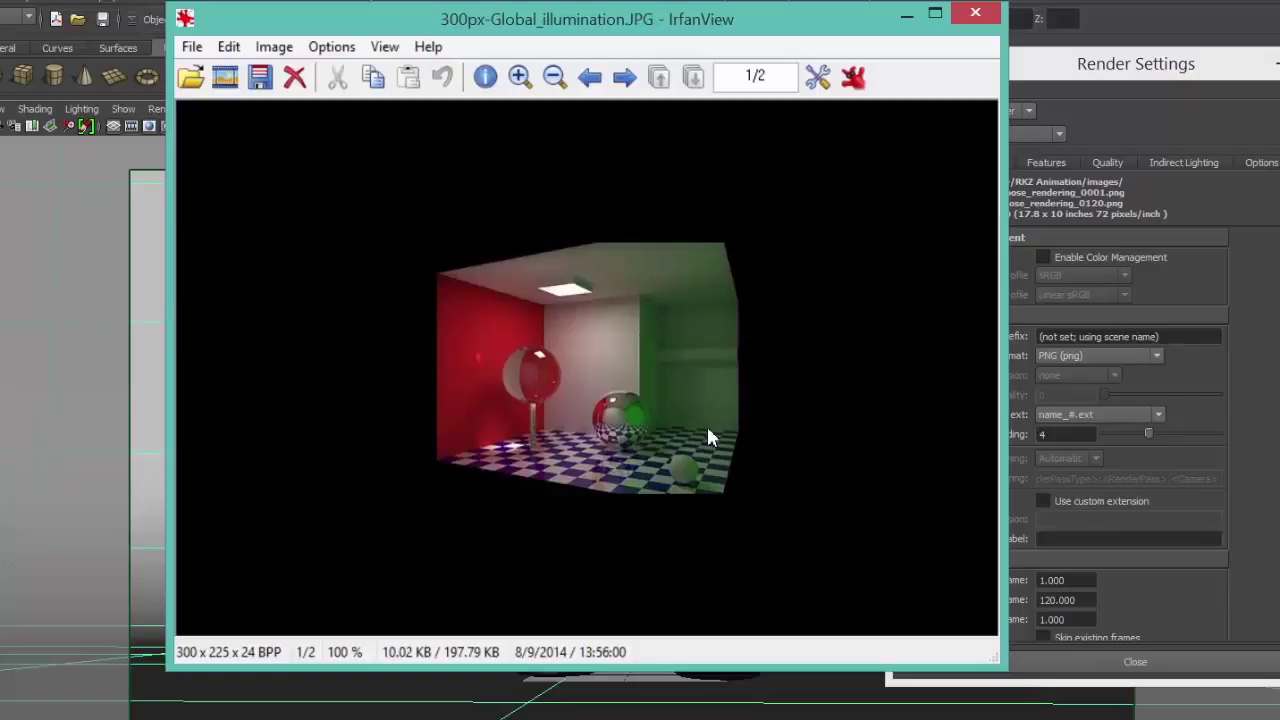
# Review the 300px-Local_illumination.JPG image once more and close the image viewer.
pyautogui.scroll(-1, 708, 437)
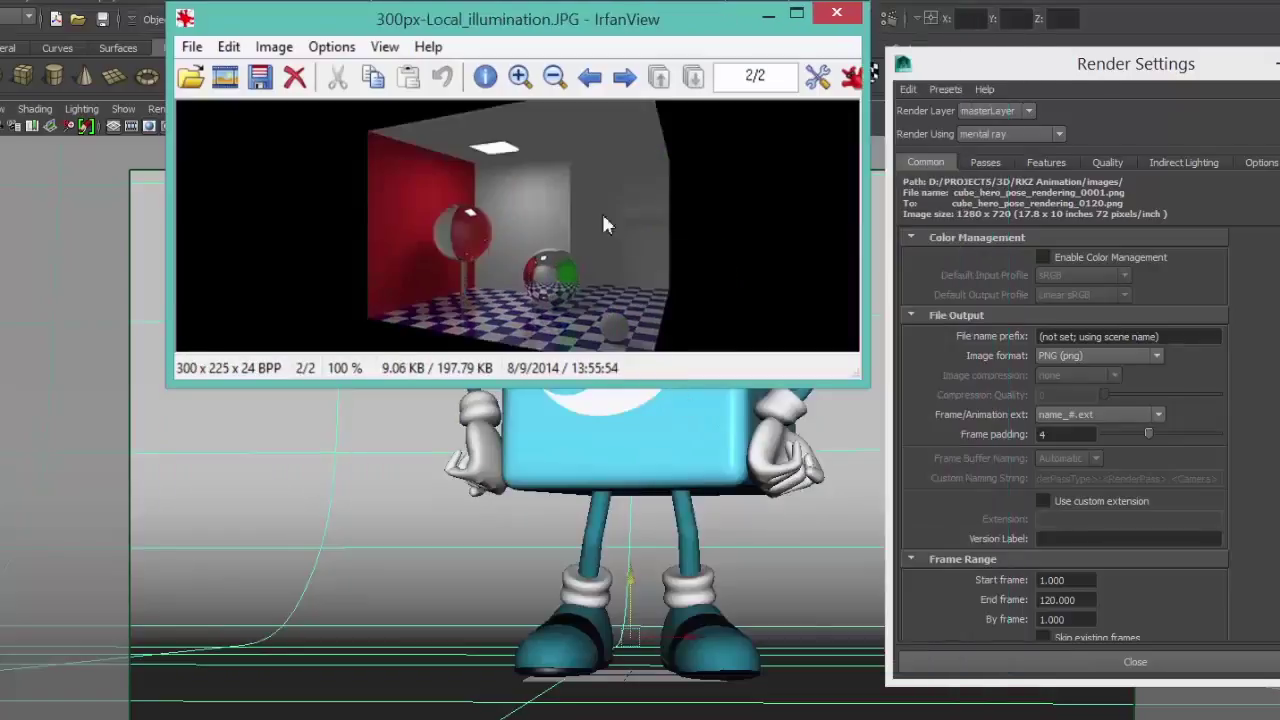
pyautogui.moveTo(503, 28); pyautogui.dragTo(572, 191)
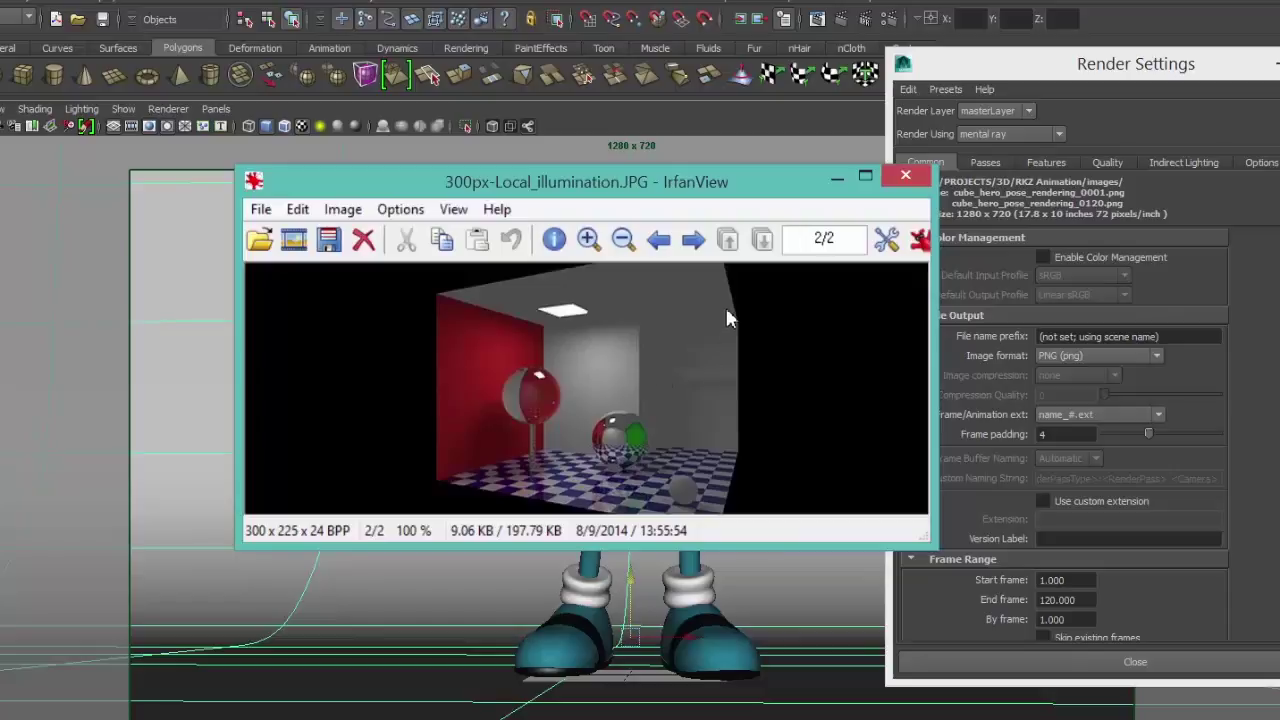
pyautogui.moveTo(800, 190); pyautogui.dragTo(704, 184)
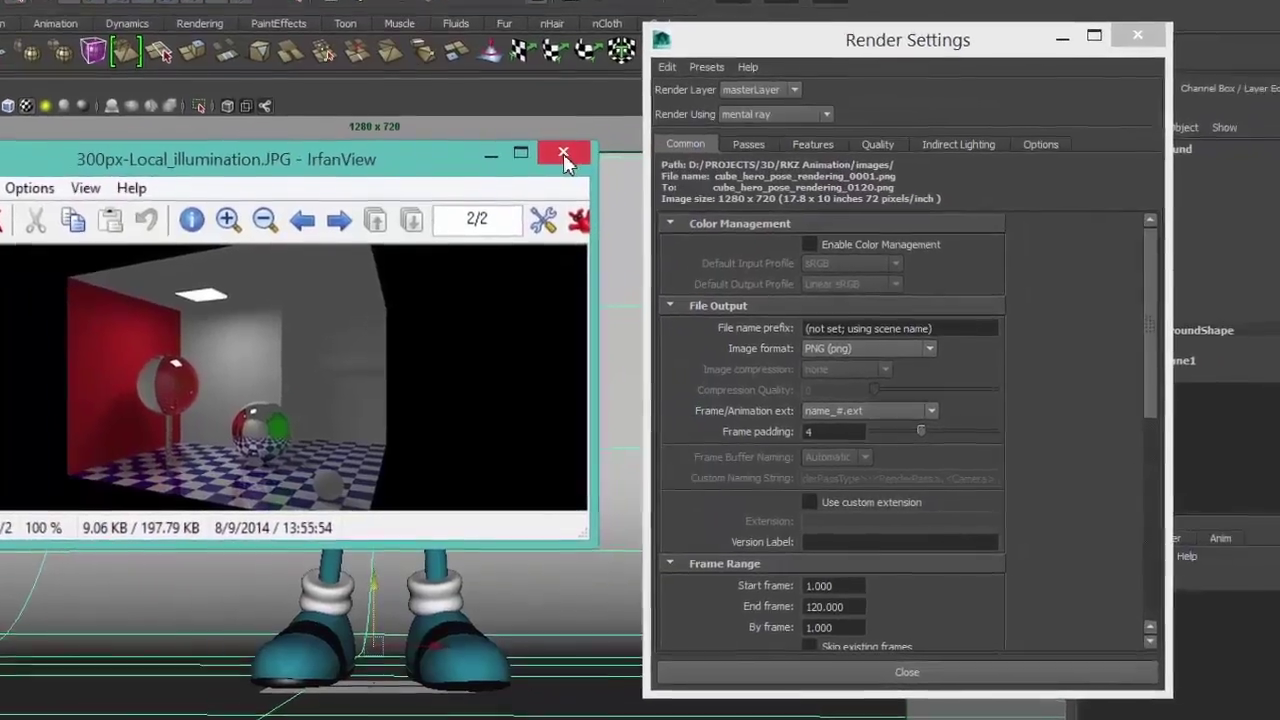
pyautogui.click(563, 155)
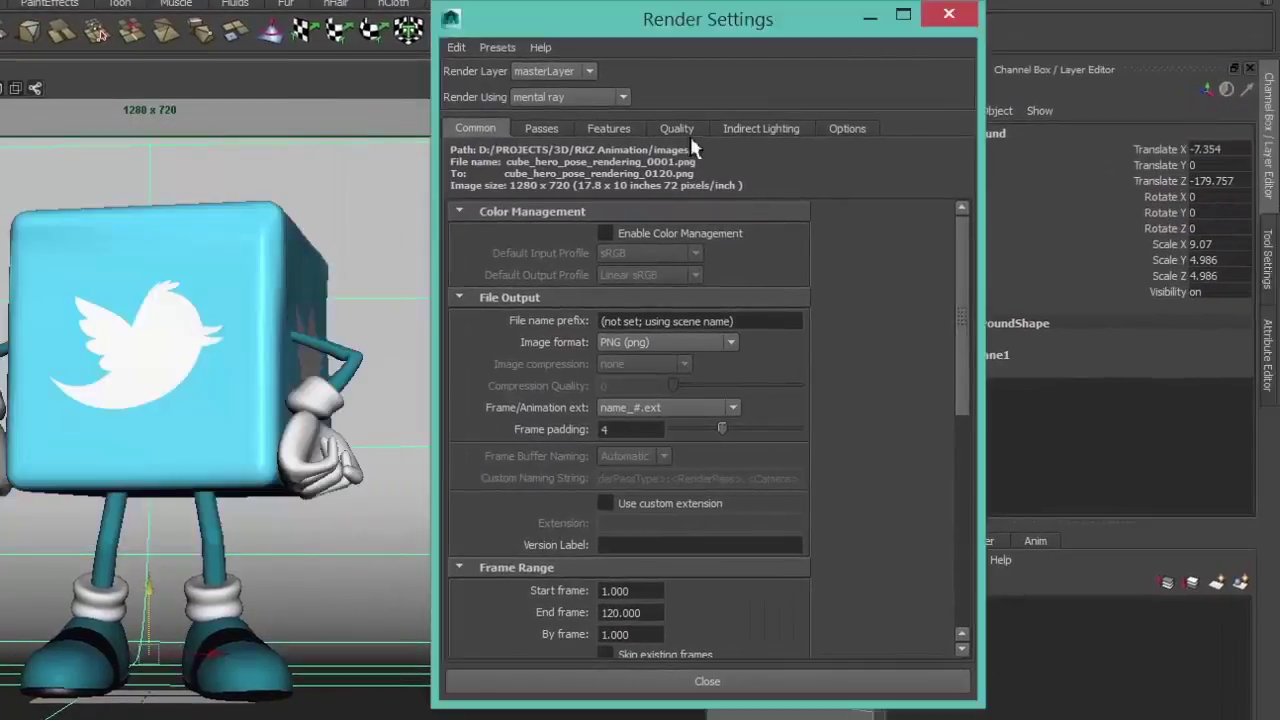
# Turn on Final Gathering in mental ray's indirect lighting settings and select its Accuracy value.
pyautogui.click(759, 133)
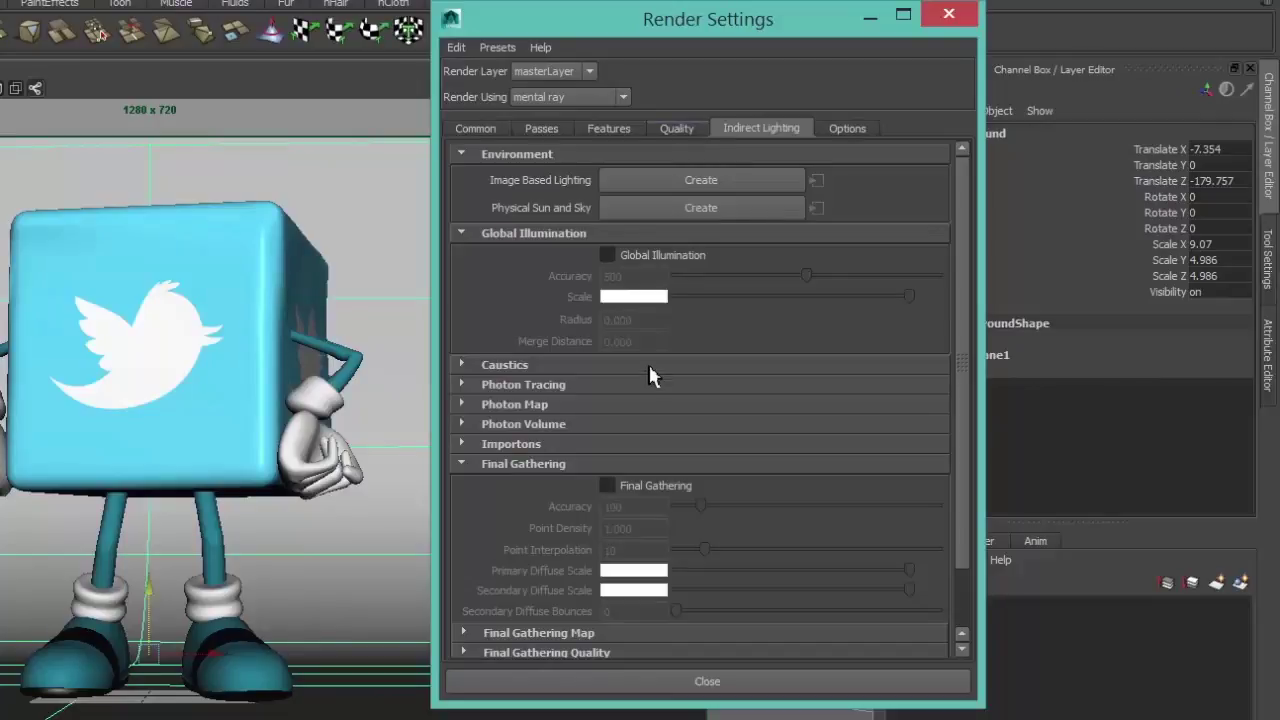
pyautogui.click(607, 486)
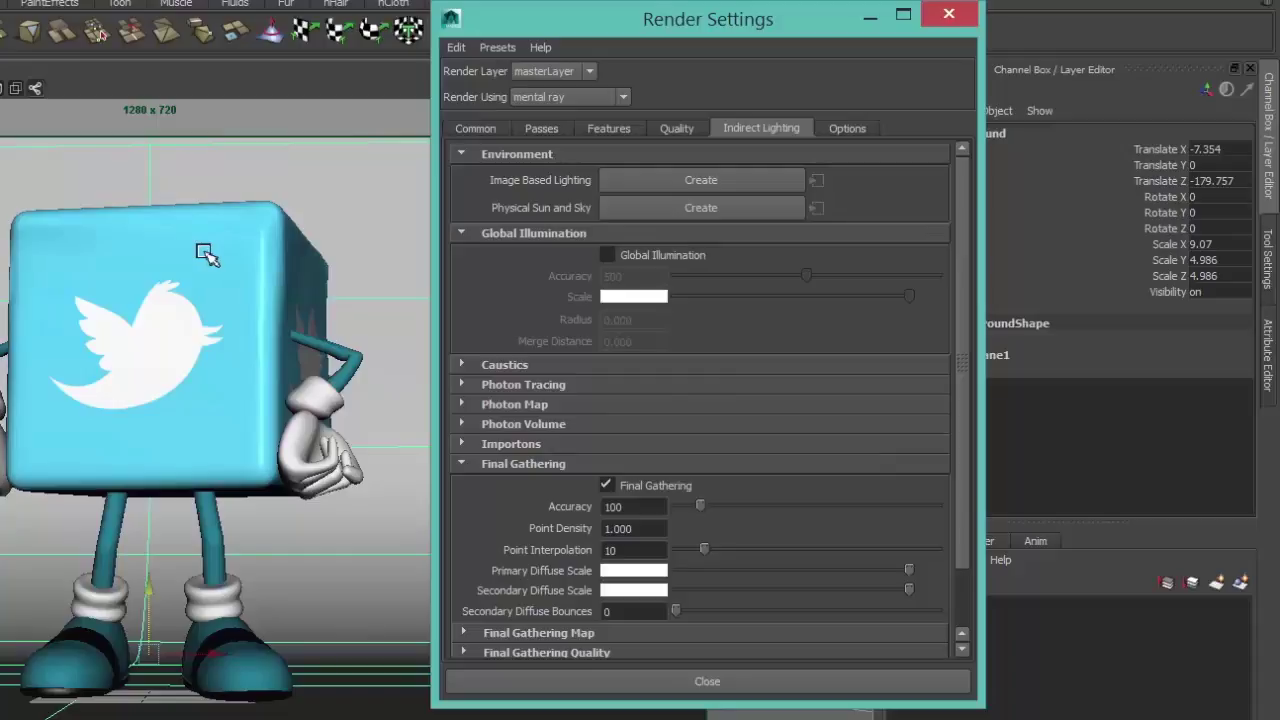
pyautogui.moveTo(796, 28); pyautogui.dragTo(883, 32)
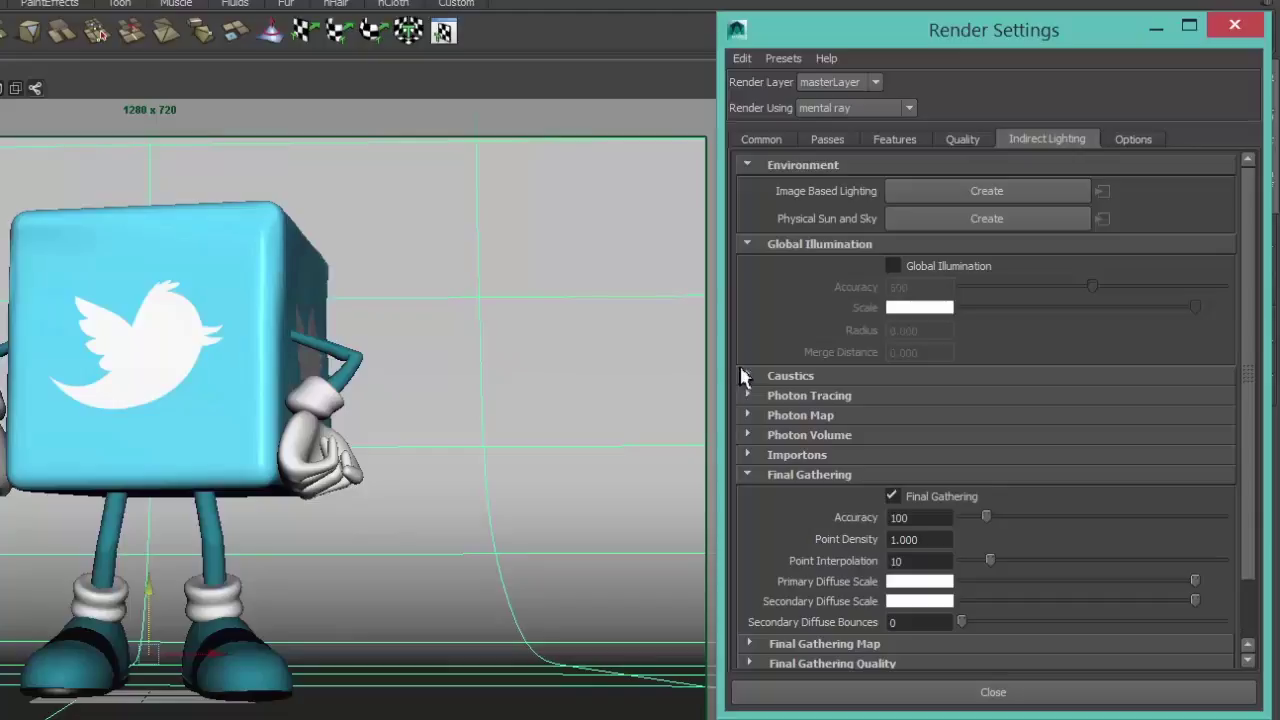
pyautogui.doubleClick(906, 515)
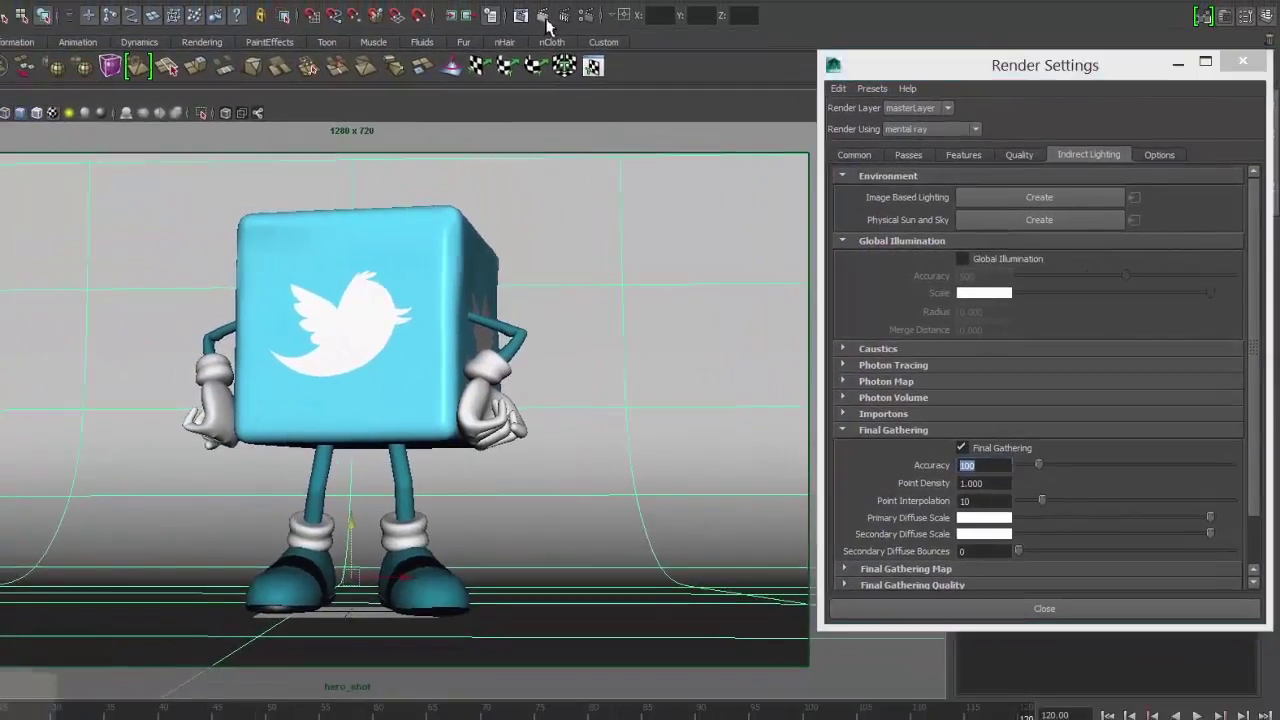
# Render the current frame from the hero_shot camera and bring the Render View fully into sight.
pyautogui.click(545, 19)
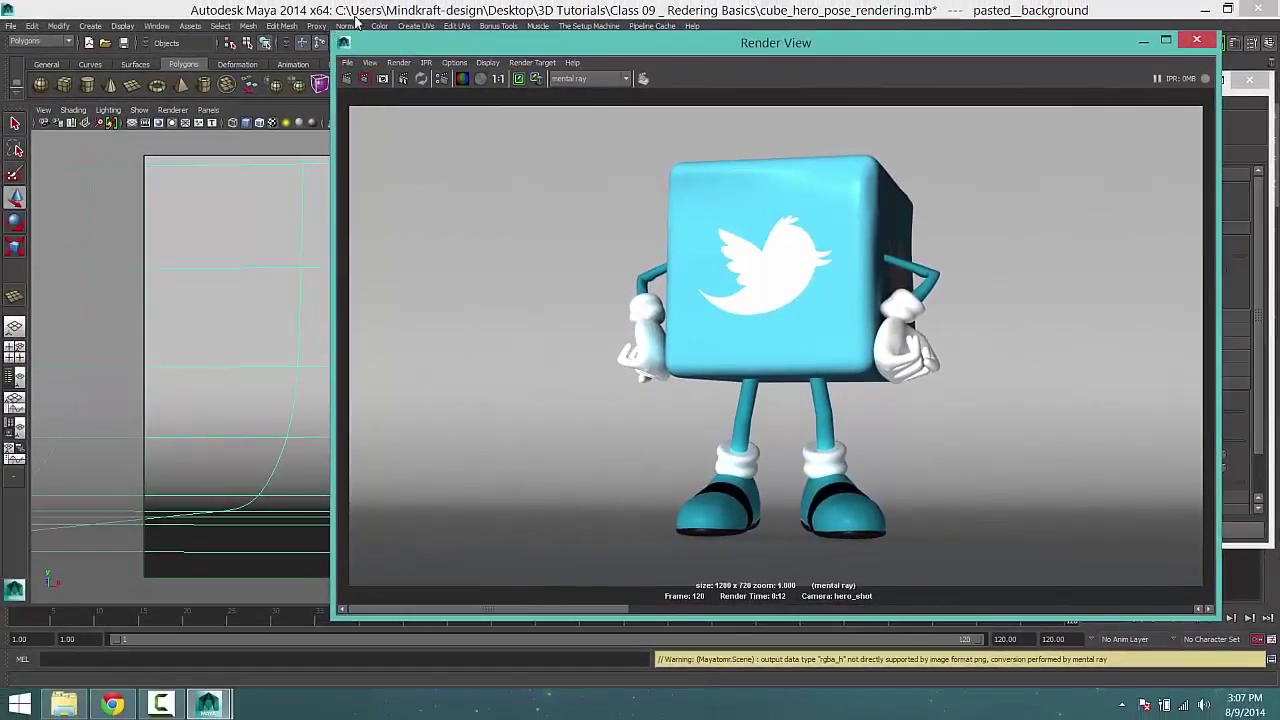
pyautogui.moveTo(981, 47); pyautogui.dragTo(690, 42)
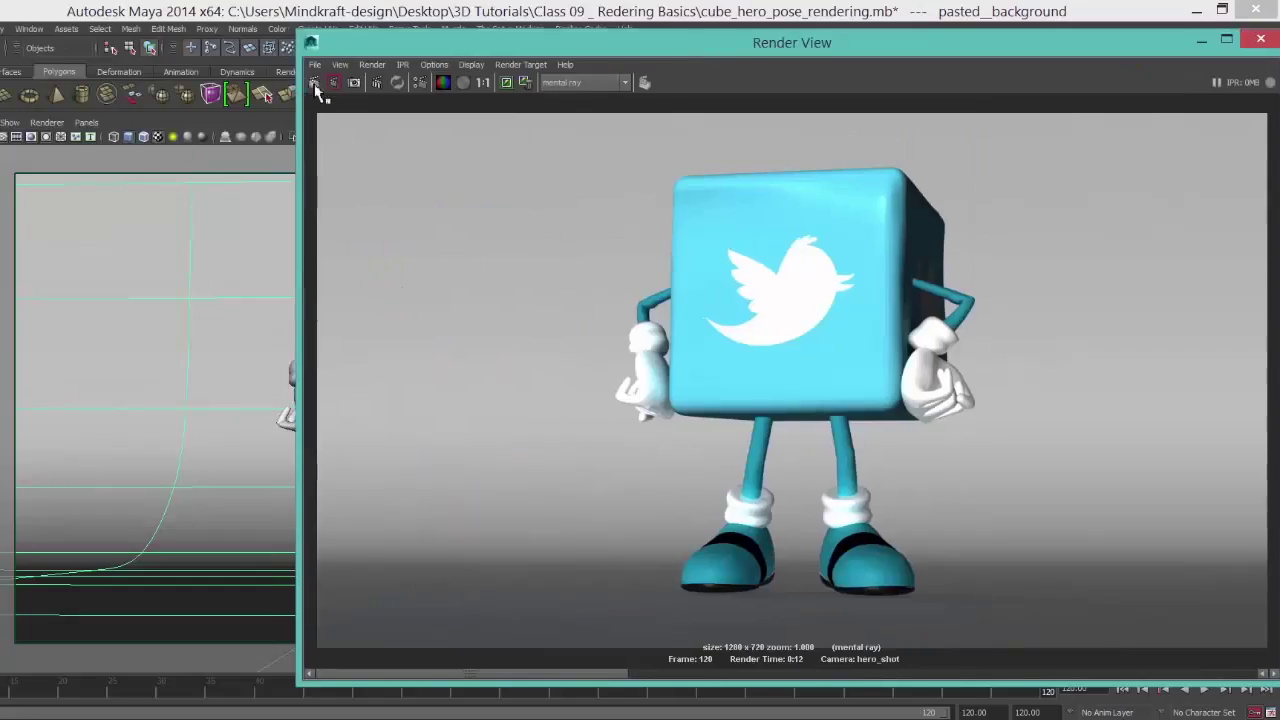
pyautogui.click(314, 83)
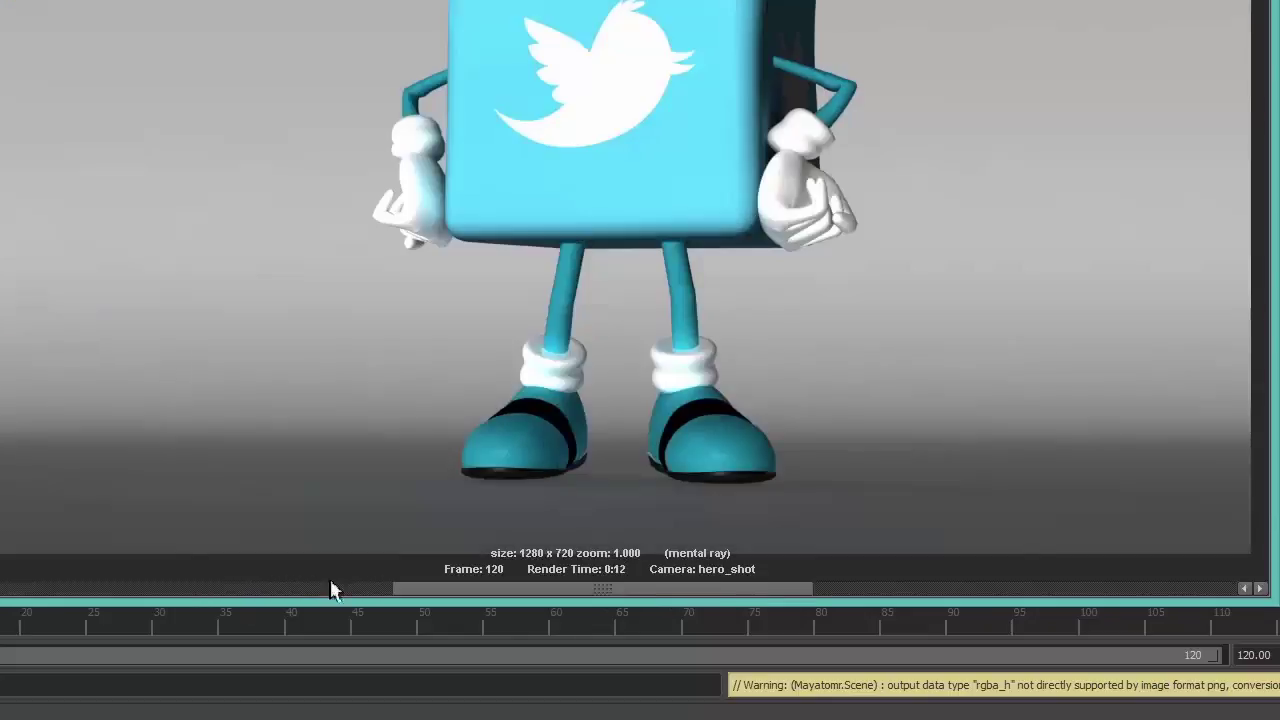
# Compare the kept renders of the character by switching back and forth between them.
pyautogui.click(300, 590)
pyautogui.click(670, 588)
pyautogui.click(350, 589)
pyautogui.click(532, 590)
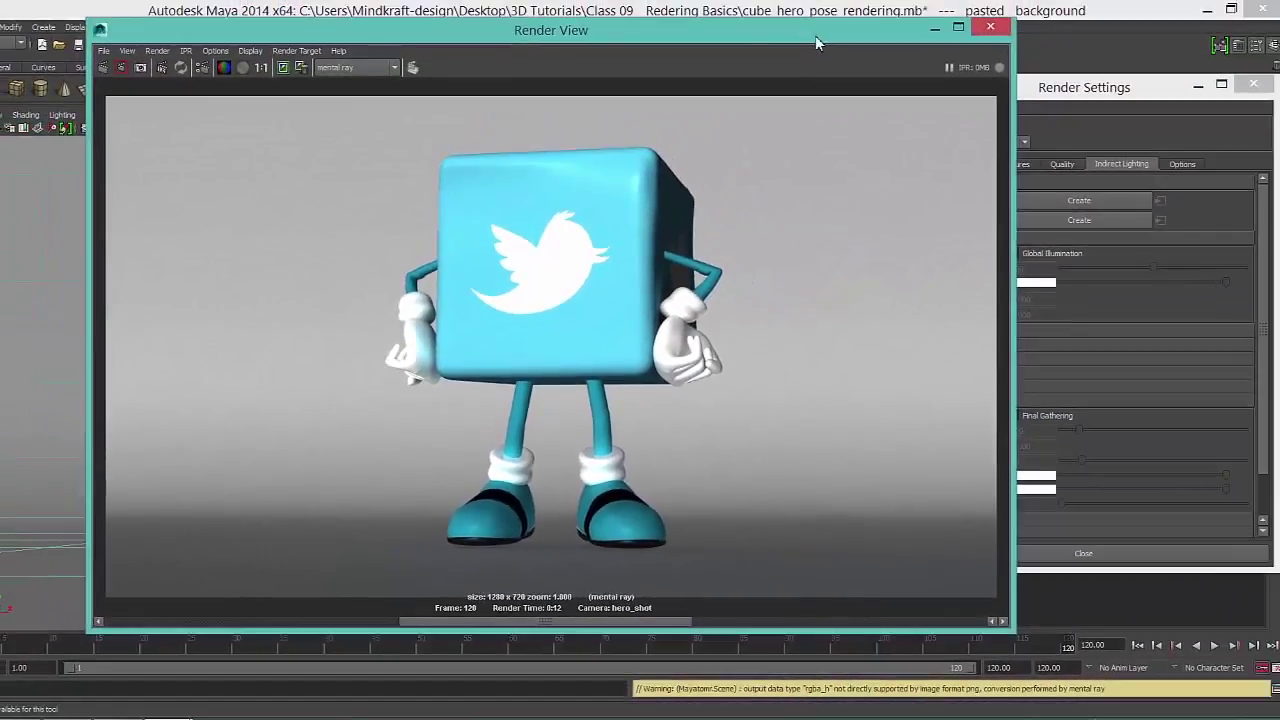
# Arrange the Render View and render settings side by side, and enable Final Gathering for the next render.
pyautogui.moveTo(730, 40); pyautogui.dragTo(718, 44)
pyautogui.click(1051, 89)
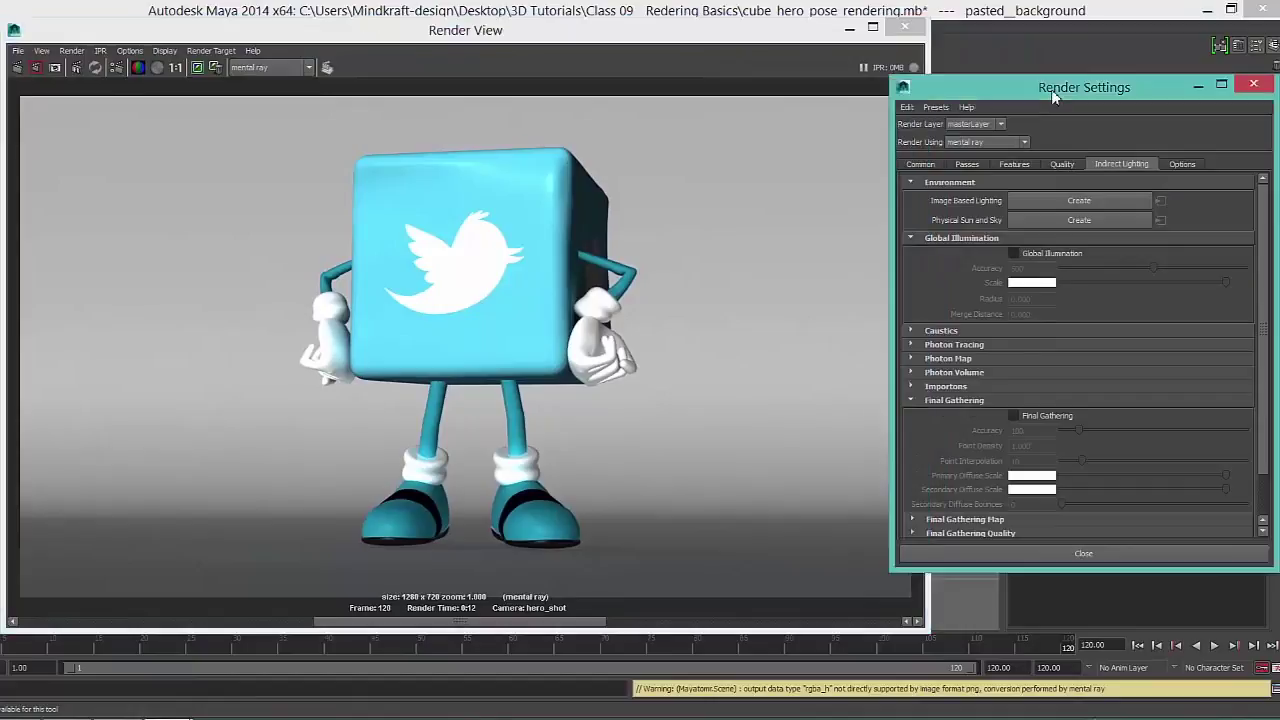
pyautogui.moveTo(1051, 89); pyautogui.dragTo(999, 72)
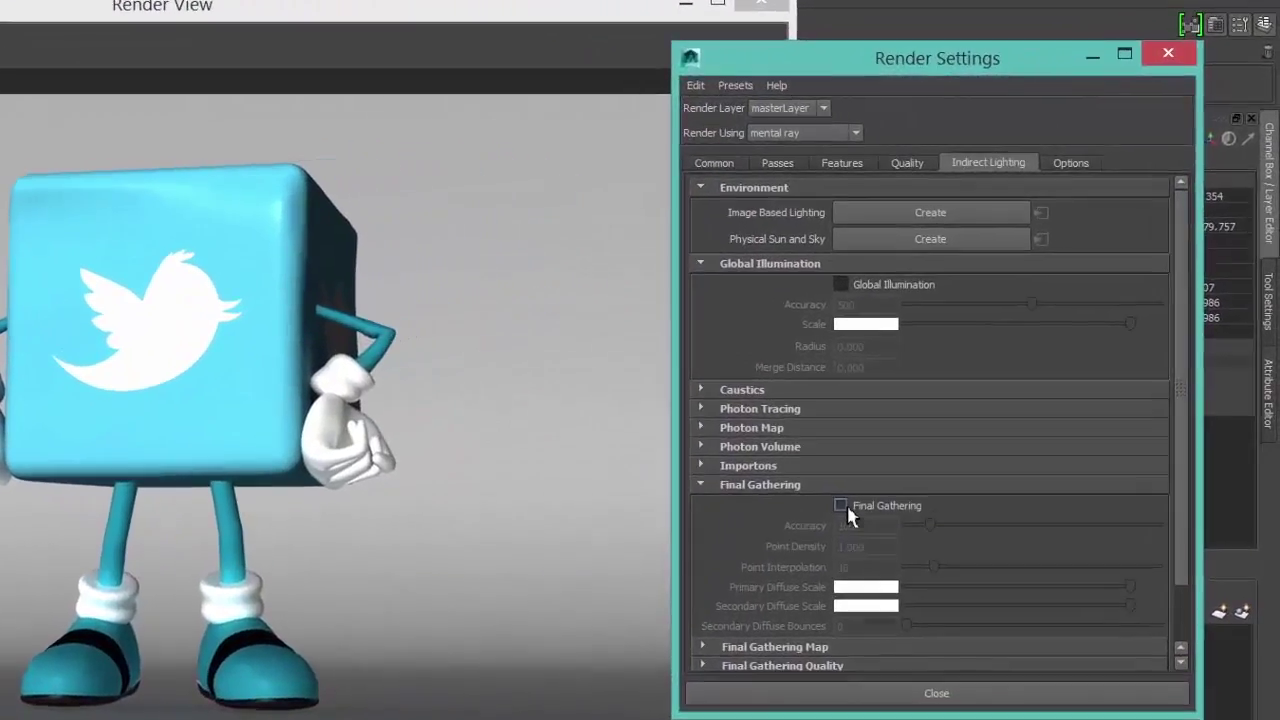
pyautogui.click(986, 399)
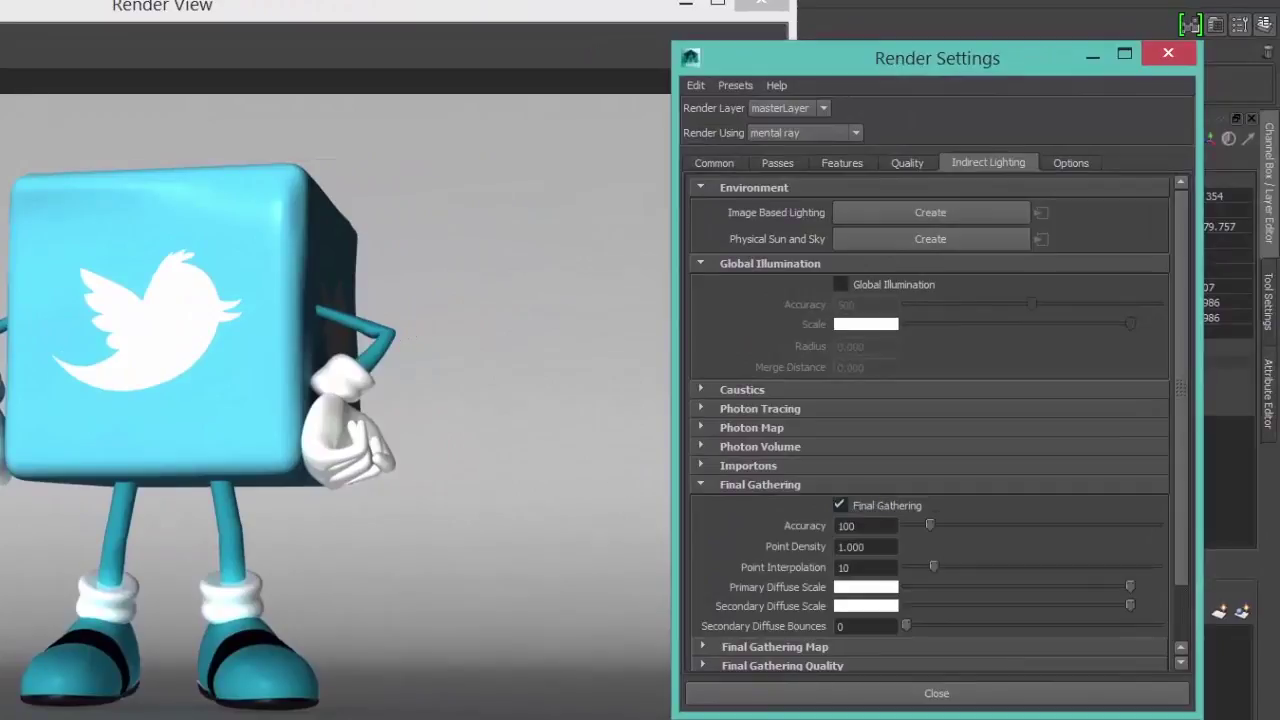
pyautogui.click(4, 48)
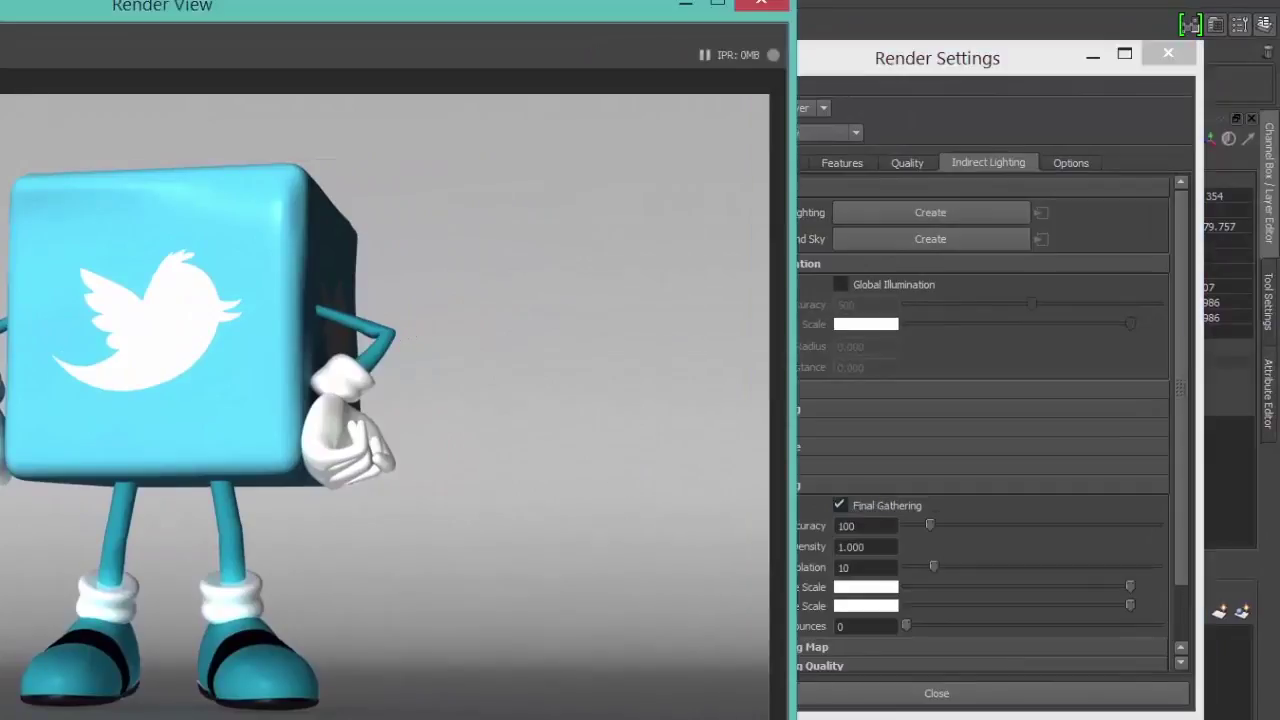